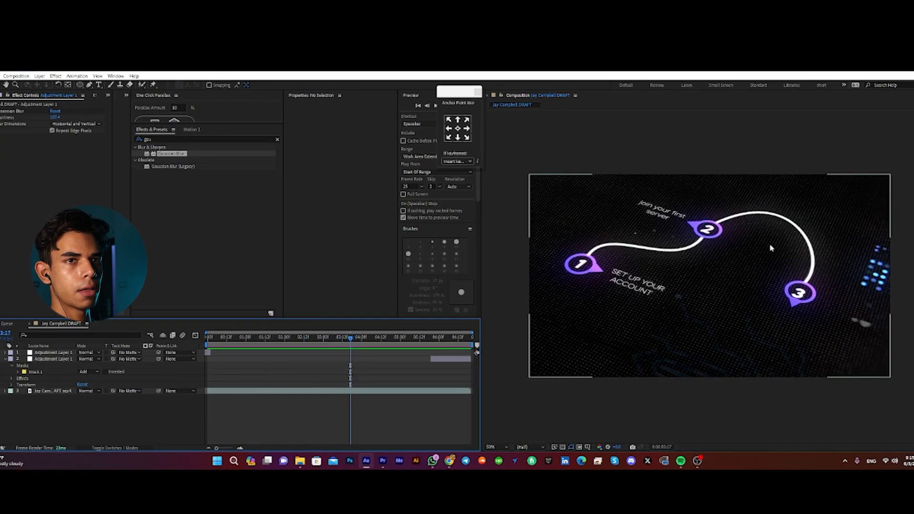
# Step: Scrub the reference animation from step 2 back to step 1, then start a new composition
pyautogui.click(332, 345)
pyautogui.moveTo(332, 344)
pyautogui.mouseDown()
pyautogui.moveTo(247, 376)
pyautogui.moveTo(340, 351)
pyautogui.moveTo(351, 358)
pyautogui.moveTo(314, 366)
pyautogui.moveTo(328, 353)
pyautogui.moveTo(351, 355)
pyautogui.moveTo(310, 351)
pyautogui.moveTo(335, 353)
pyautogui.mouseUp()
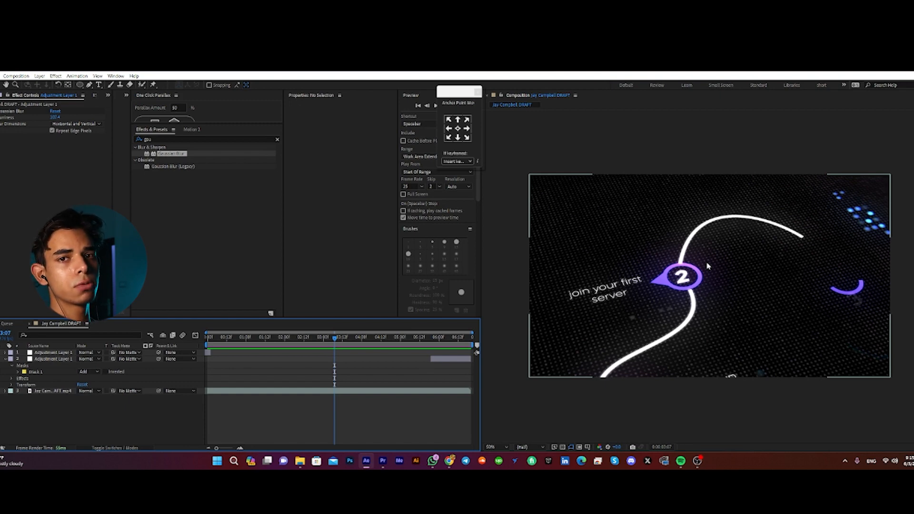
pyautogui.click(256, 337)
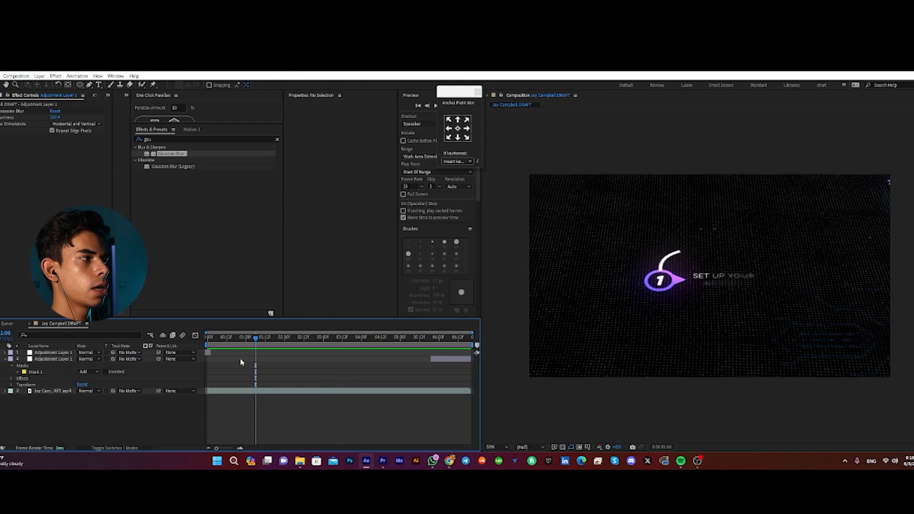
pyautogui.hotkey('ctrl', '0')
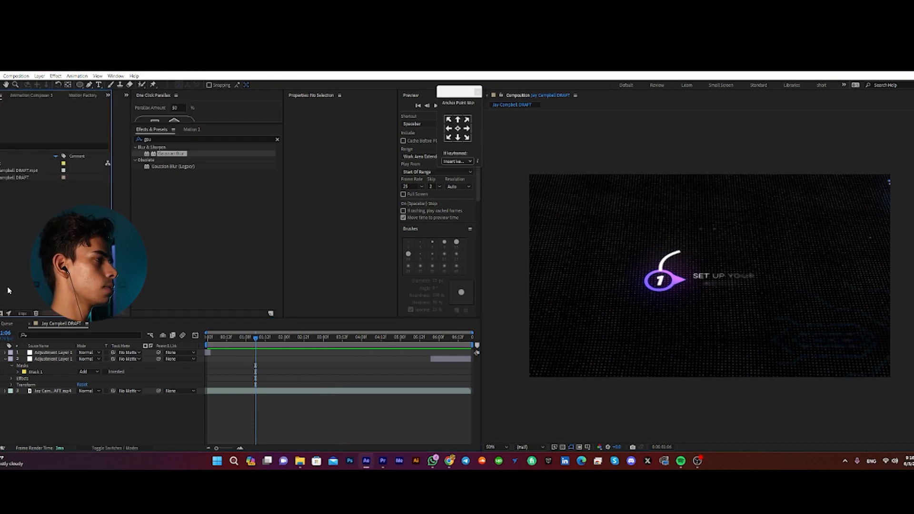
pyautogui.hotkey('ctrl', 'k')
# Step: Name the new composition 'work', bring in the draft video layer, and set the time to 0:00:06:20
pyautogui.write('w')
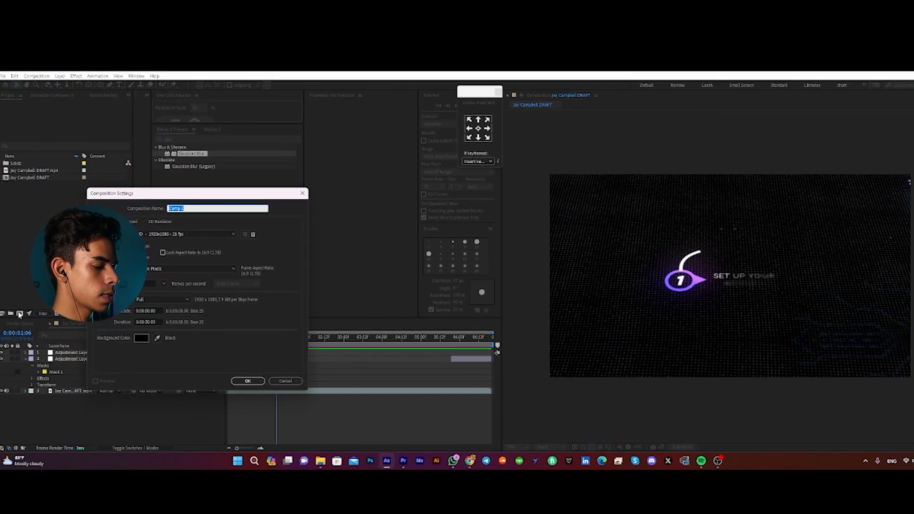
pyautogui.write('ork')
pyautogui.press('Return')
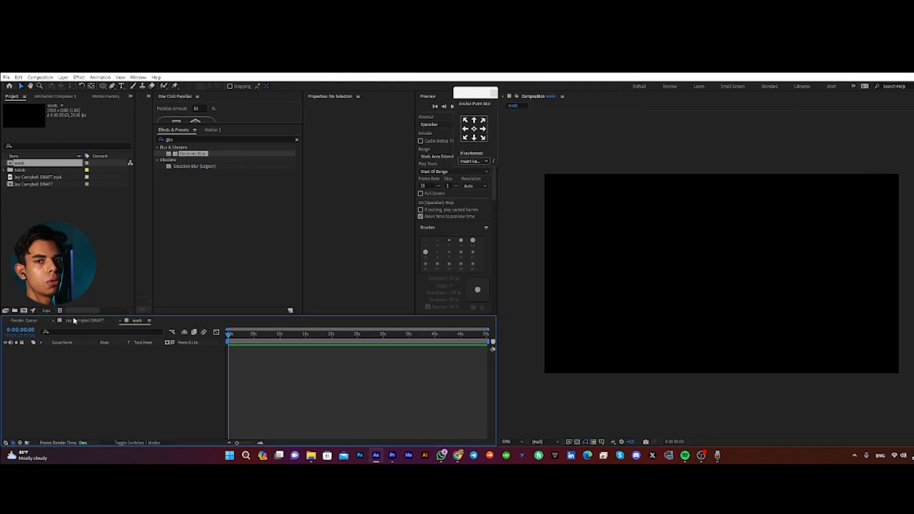
pyautogui.click(74, 320)
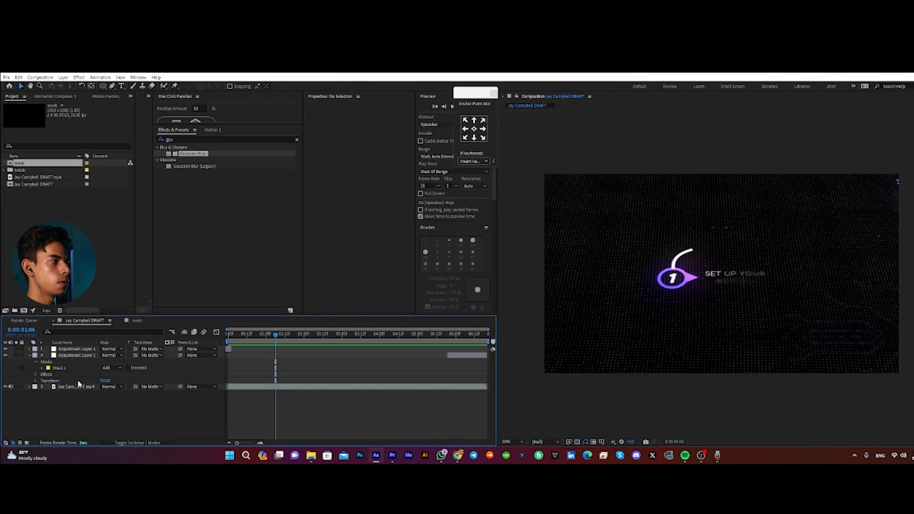
pyautogui.click(77, 386)
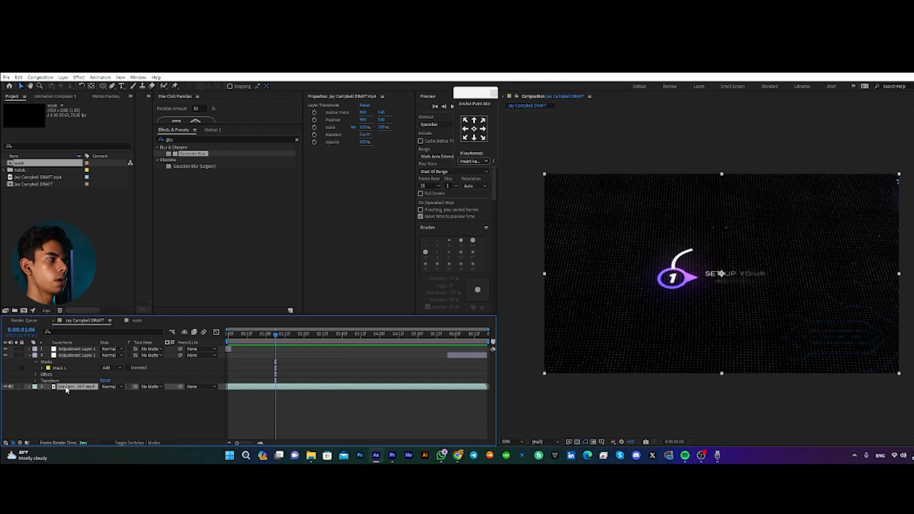
pyautogui.click(131, 321)
pyautogui.click(265, 339)
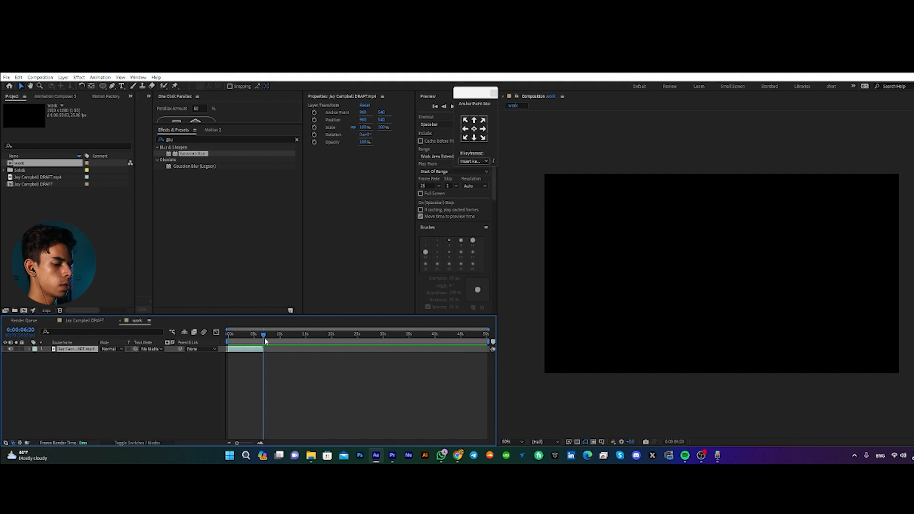
# Step: Trim the work composition to its 6:20 work area and preview the result
pyautogui.rightClick(257, 342)
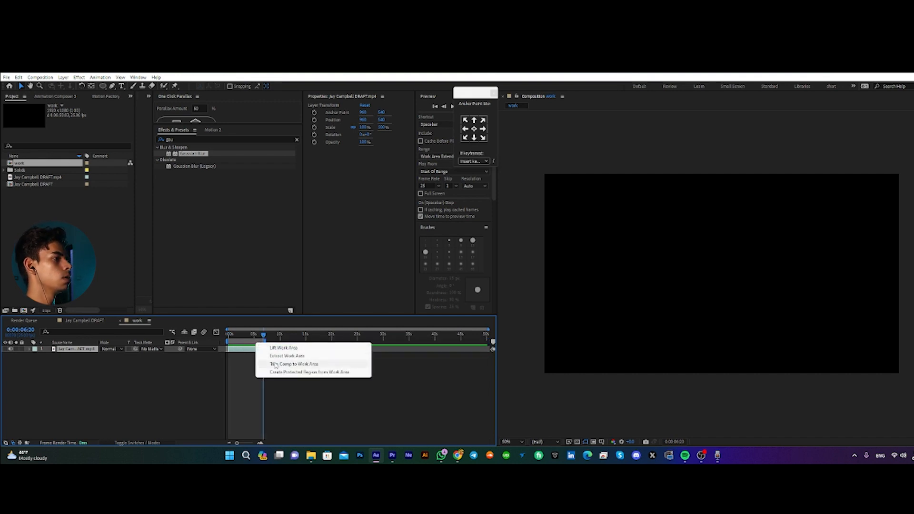
pyautogui.click(275, 364)
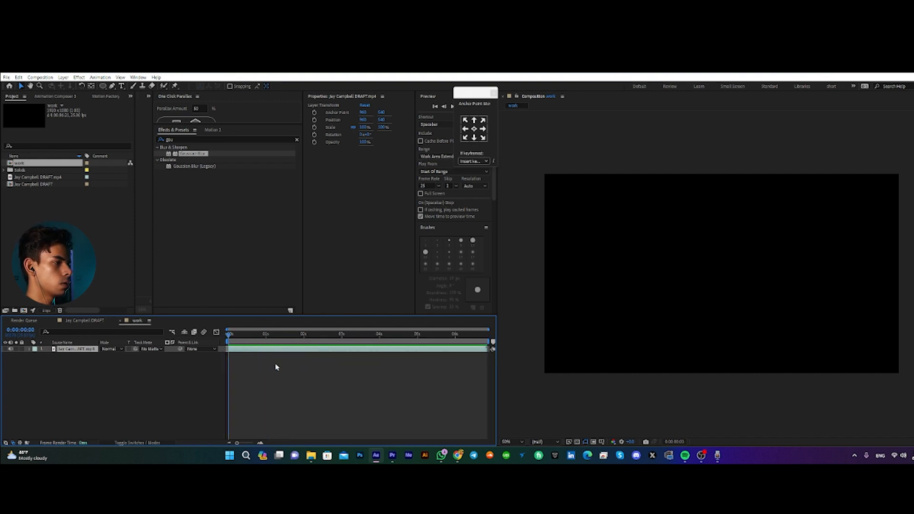
pyautogui.press('space')
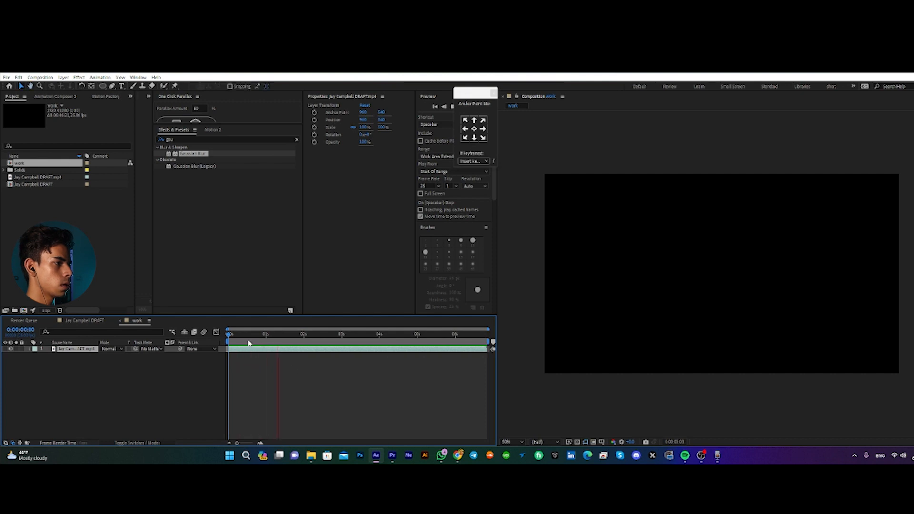
pyautogui.click(151, 379)
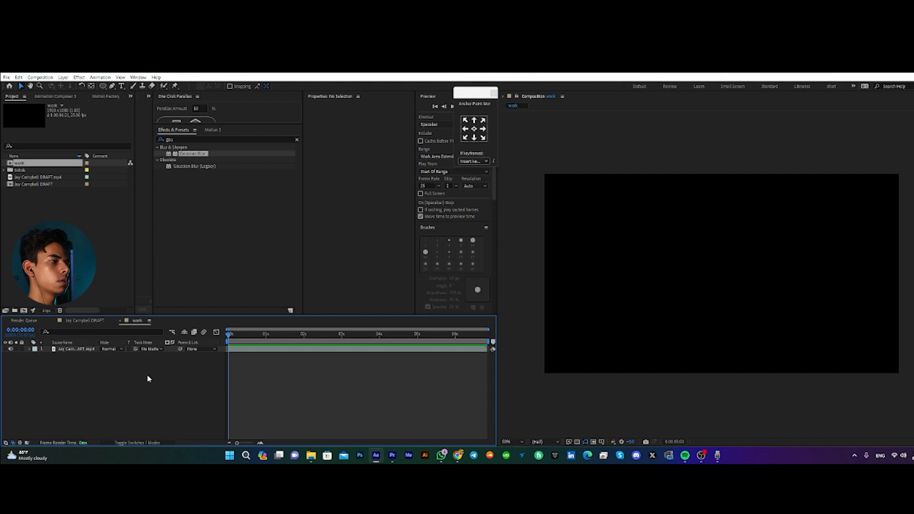
# Step: Add the Twinkle Pixels footage, trim its in-point just under one second, and start it at 0s
pyautogui.moveTo(326, 447); pyautogui.dragTo(266, 332)
pyautogui.click(256, 334)
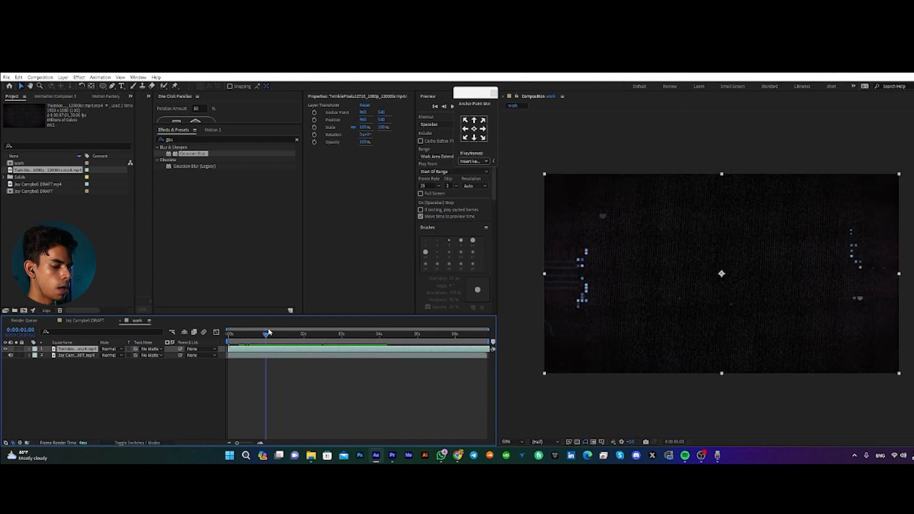
pyautogui.hotkey('alt', '[')
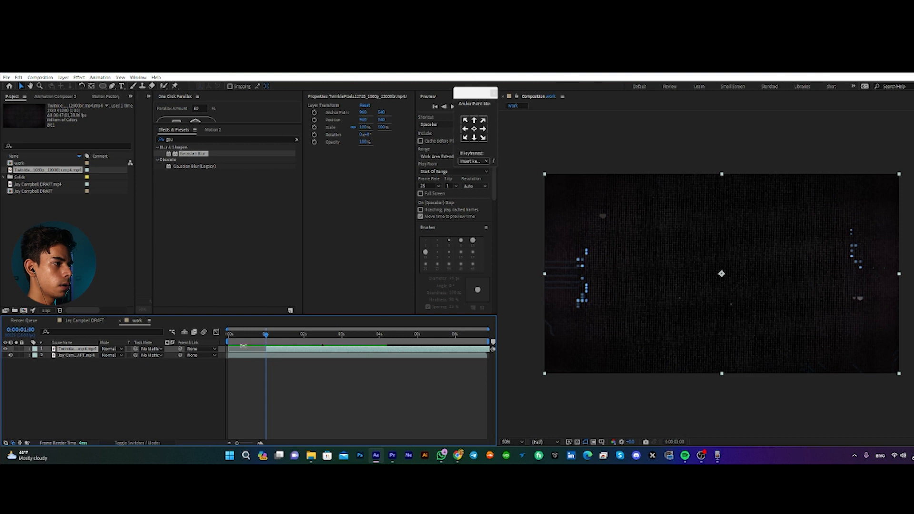
pyautogui.moveTo(280, 352); pyautogui.dragTo(244, 351)
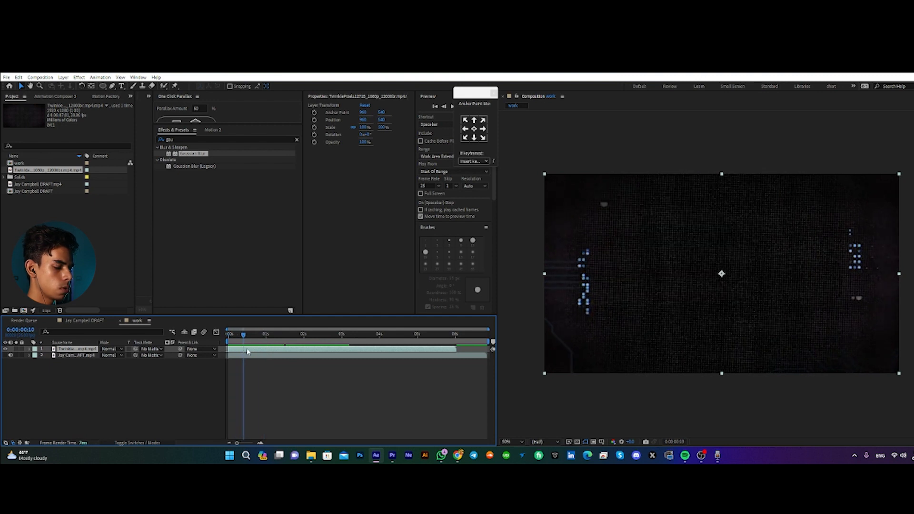
# Step: Enable time remapping on the twinkle layer, keyframing 0:00:00:10 and shifting the end keyframe later
pyautogui.rightClick(247, 352)
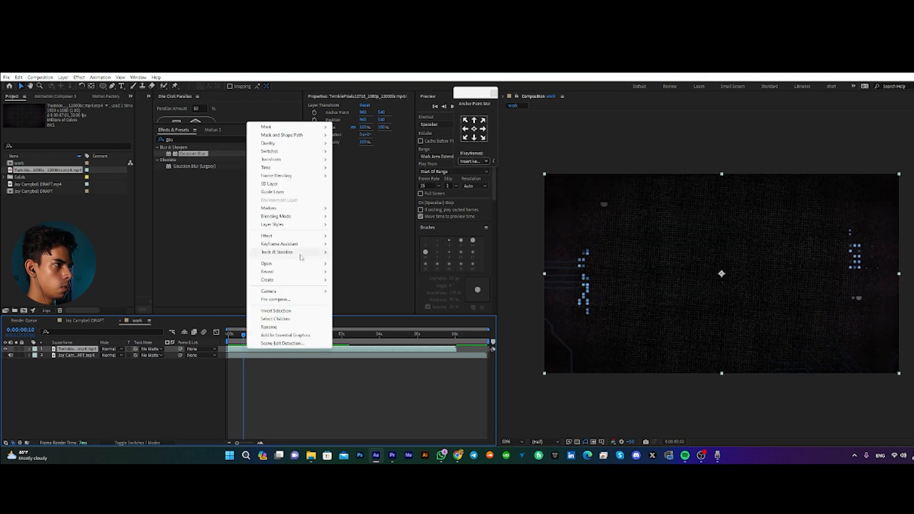
pyautogui.moveTo(291, 170)
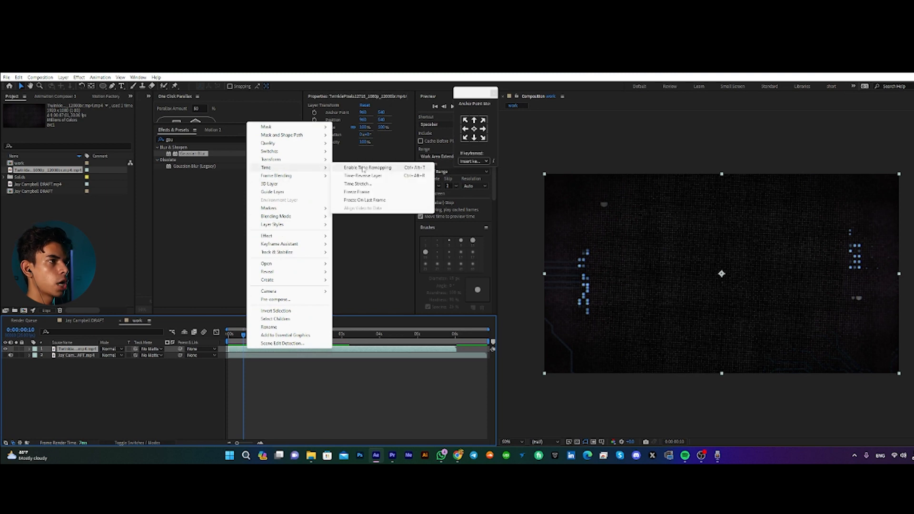
pyautogui.click(363, 168)
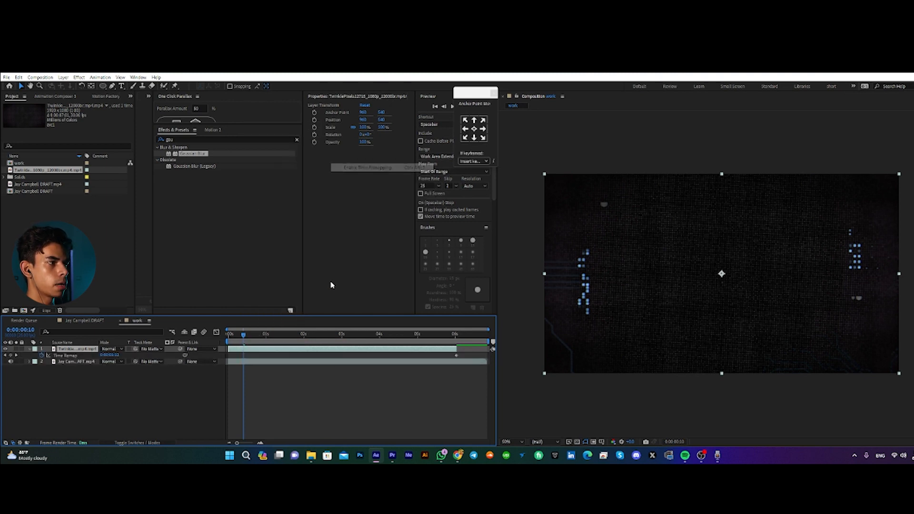
pyautogui.click(11, 355)
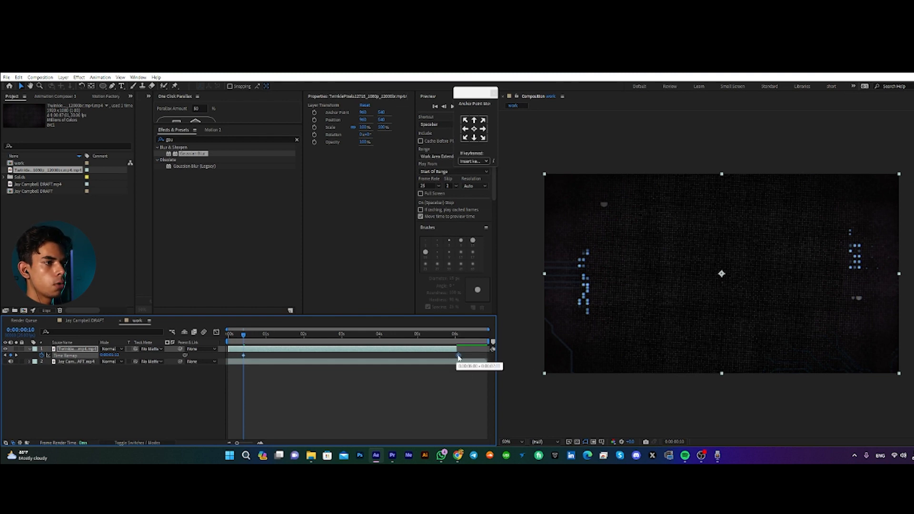
pyautogui.click(457, 335)
pyautogui.moveTo(456, 336); pyautogui.dragTo(477, 357)
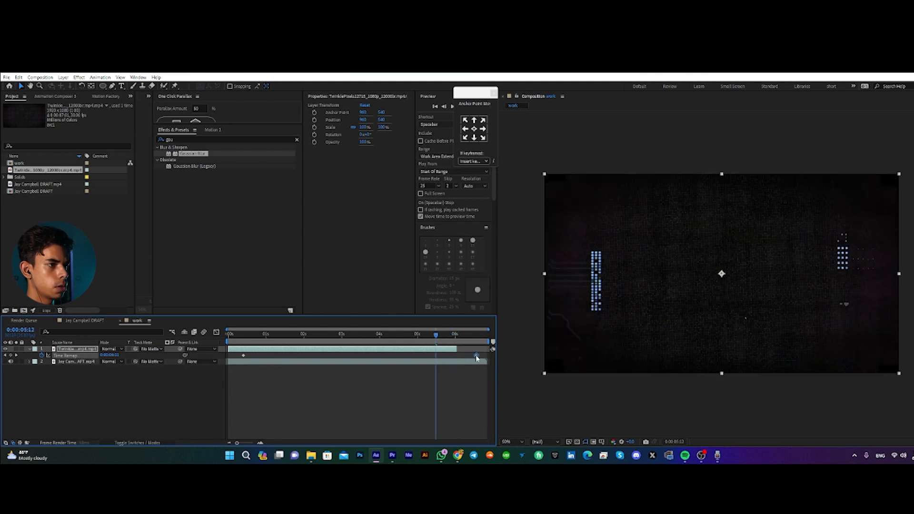
pyautogui.moveTo(244, 355)
pyautogui.mouseDown()
pyautogui.moveTo(456, 359)
pyautogui.moveTo(392, 341)
pyautogui.moveTo(226, 351)
pyautogui.moveTo(424, 346)
pyautogui.moveTo(229, 347)
pyautogui.mouseUp()
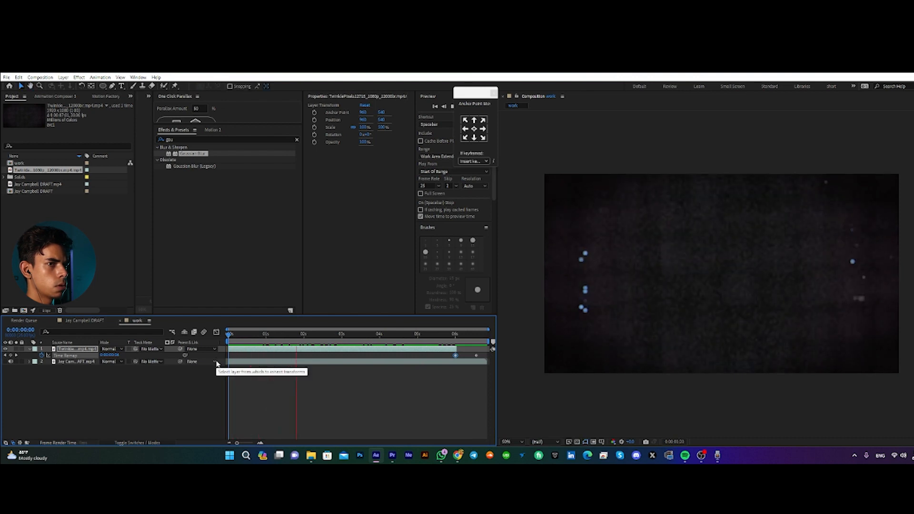
# Step: Add a Time Remap keyframe at 0:00:03:13, slide it near the layer start, and preview
pyautogui.press('space')
pyautogui.moveTo(309, 347); pyautogui.dragTo(357, 348)
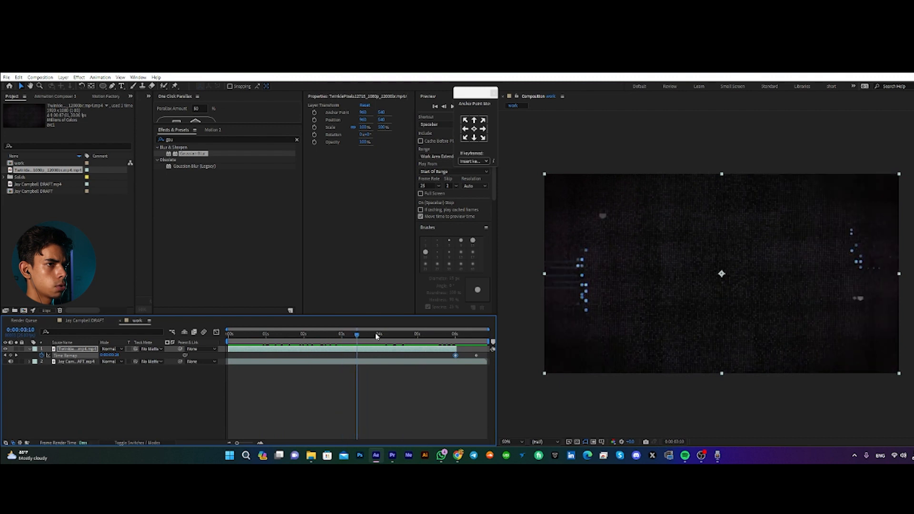
pyautogui.click(16, 355)
pyautogui.moveTo(419, 337); pyautogui.dragTo(361, 341)
pyautogui.hotkey('alt', 'shift', 't')
pyautogui.moveTo(362, 358); pyautogui.dragTo(231, 362)
pyautogui.moveTo(265, 335); pyautogui.dragTo(226, 338)
pyautogui.press('space')
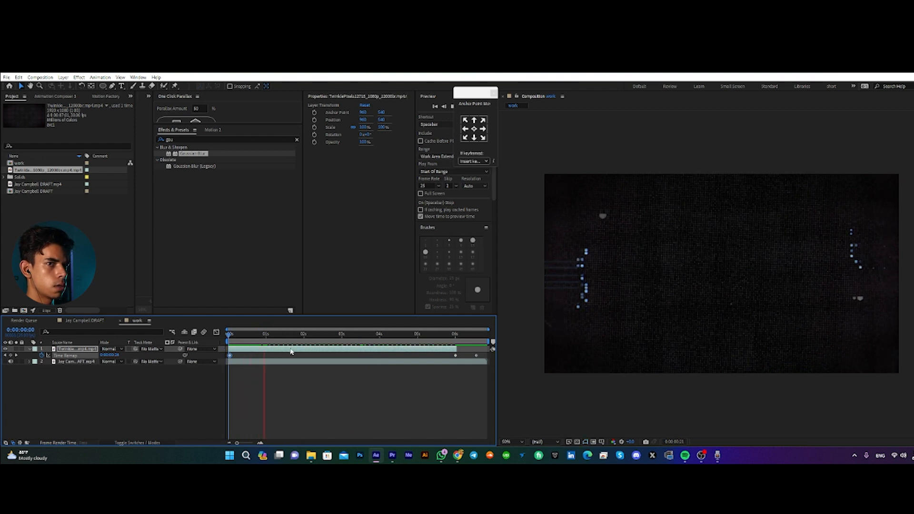
pyautogui.press('space')
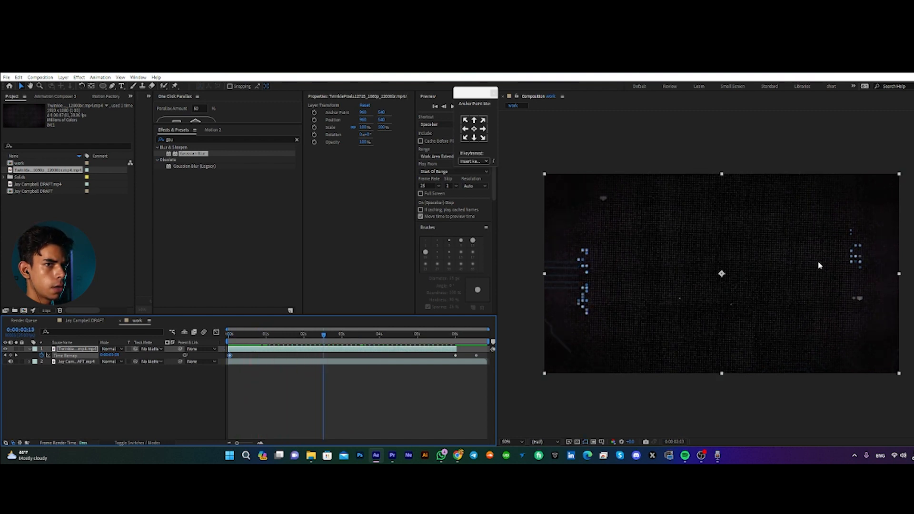
# Step: Move the last Time Remap keyframe to the layer end at 0:00:05:13, raise its value, and preview
pyautogui.click(345, 386)
pyautogui.click(453, 350)
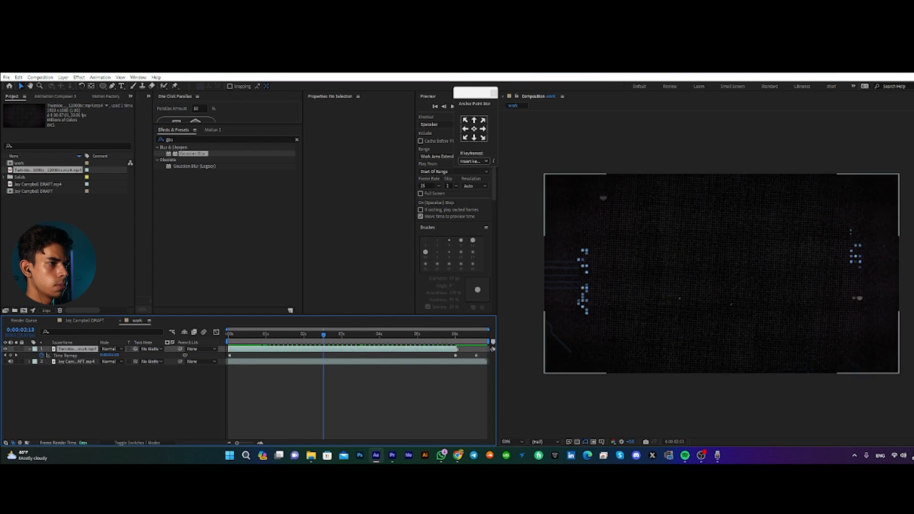
pyautogui.click(476, 356)
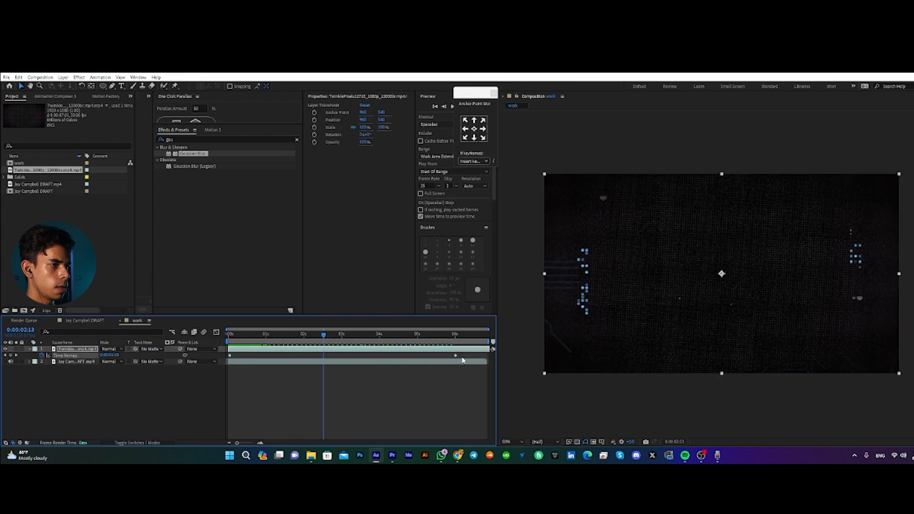
pyautogui.moveTo(456, 357); pyautogui.dragTo(486, 356)
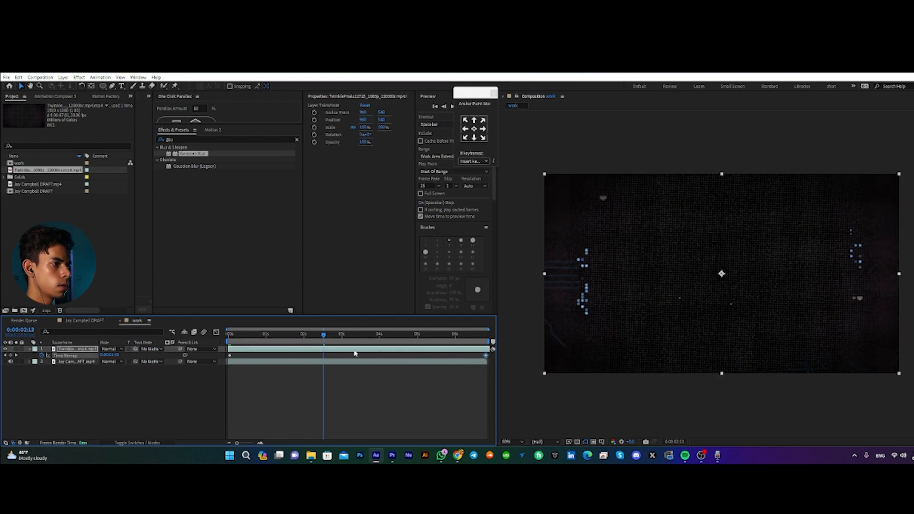
pyautogui.moveTo(316, 337); pyautogui.dragTo(486, 341)
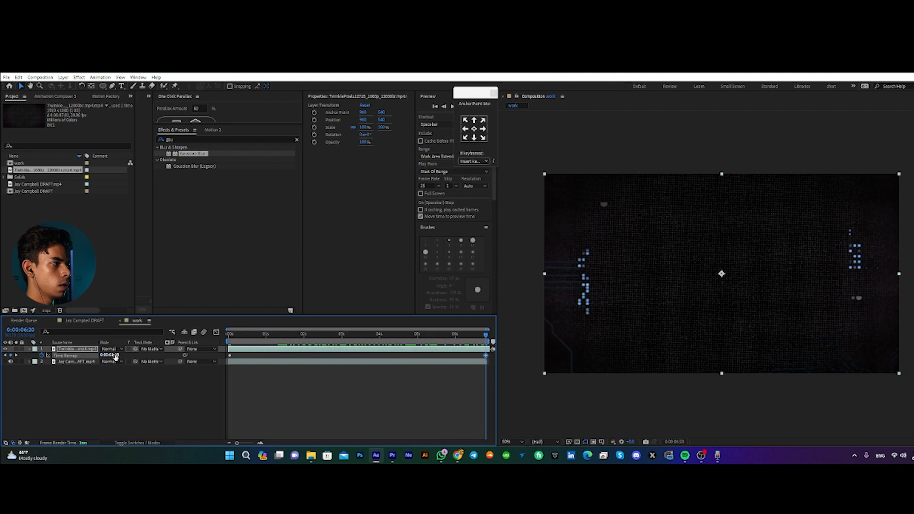
pyautogui.moveTo(117, 355); pyautogui.dragTo(136, 355)
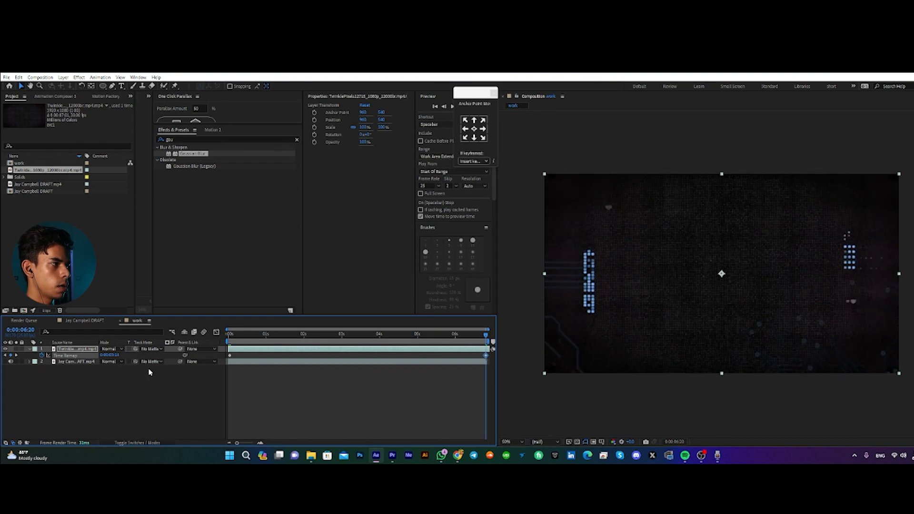
pyautogui.click(138, 378)
pyautogui.press('space')
pyautogui.moveTo(230, 336); pyautogui.dragTo(221, 355)
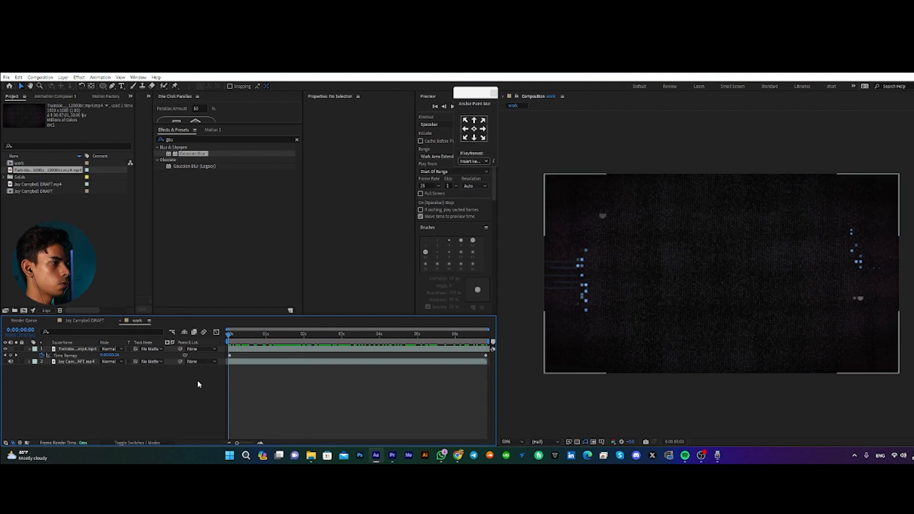
# Step: Draw a white circle left of the frame centre with the Ellipse tool
pyautogui.click(102, 87)
pyautogui.moveTo(665, 280); pyautogui.dragTo(687, 304)
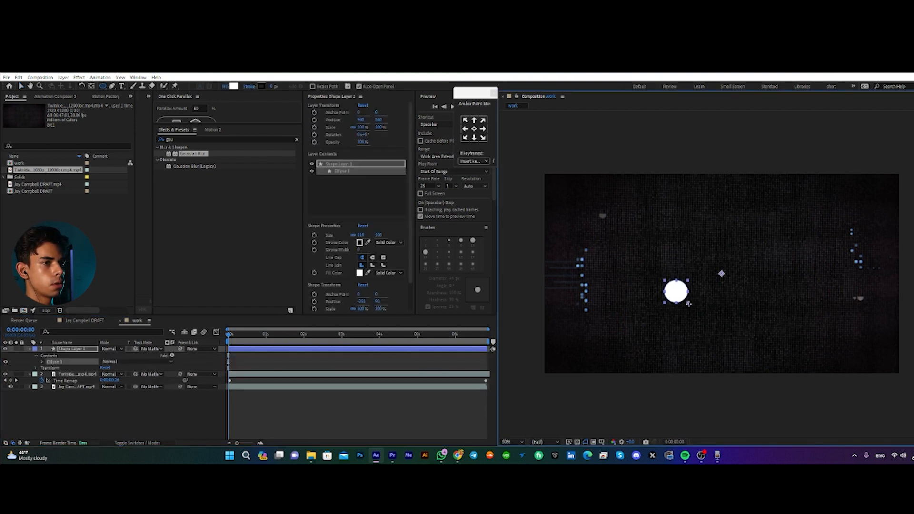
pyautogui.click(20, 86)
# Step: Give the circle a 32 px stroke with no fill and move it down-left
pyautogui.moveTo(341, 87); pyautogui.dragTo(343, 86)
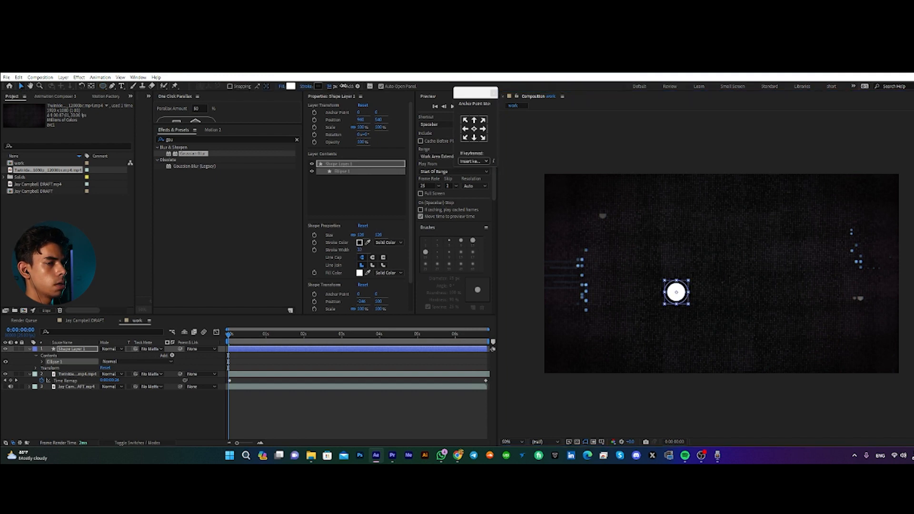
pyautogui.click(282, 86)
pyautogui.click(322, 241)
pyautogui.click(341, 281)
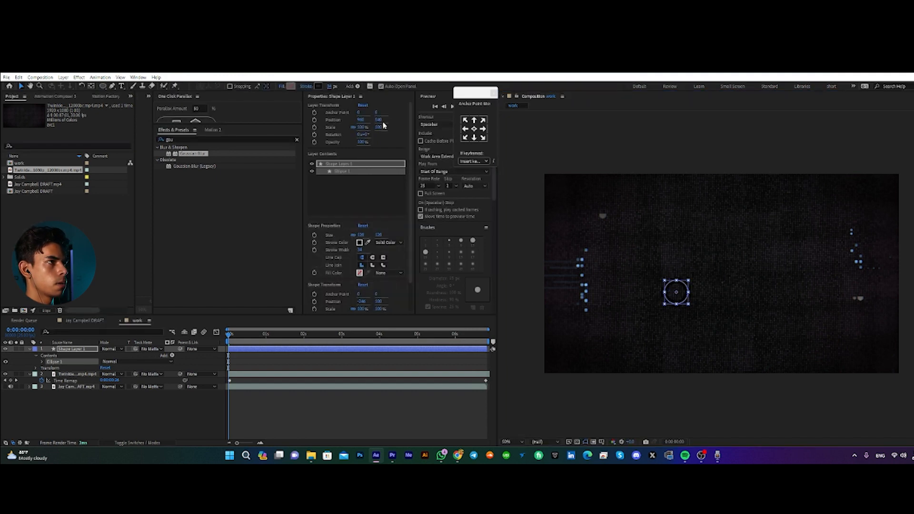
pyautogui.moveTo(678, 293); pyautogui.dragTo(667, 313)
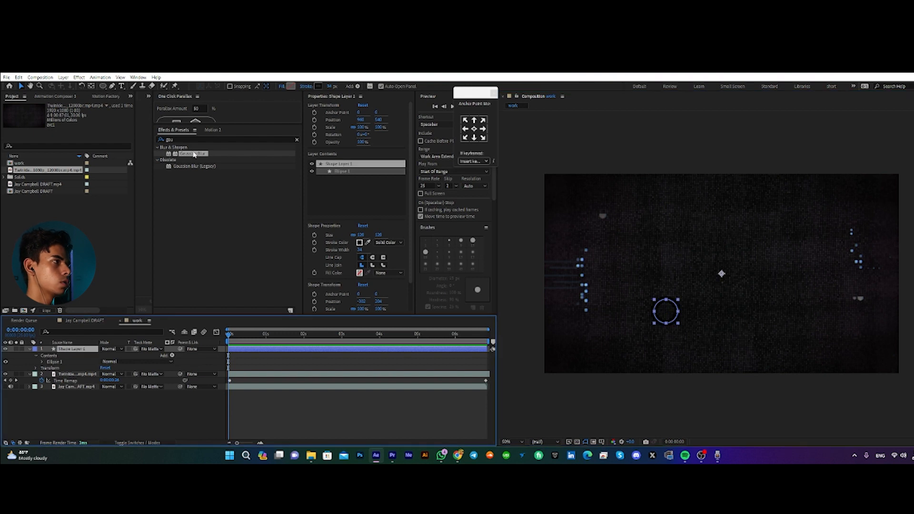
# Step: Search 'gra', undo the stray Gradient Wipe, apply Gradient Ramp, and pull its points close to the ring
pyautogui.click(187, 141)
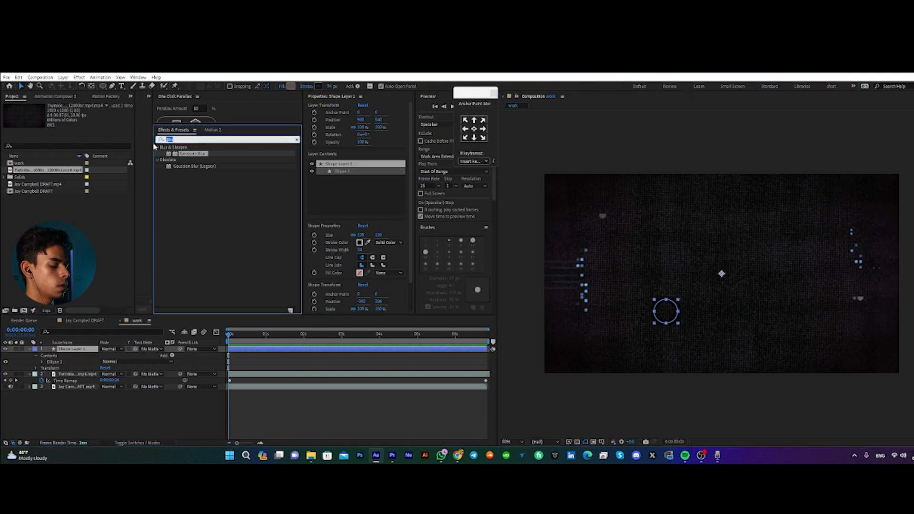
pyautogui.write('g')
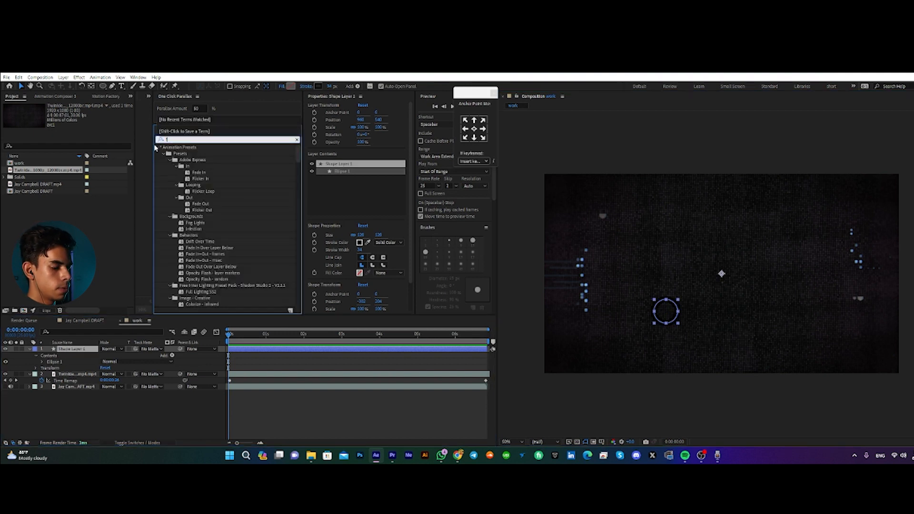
pyautogui.write('ra')
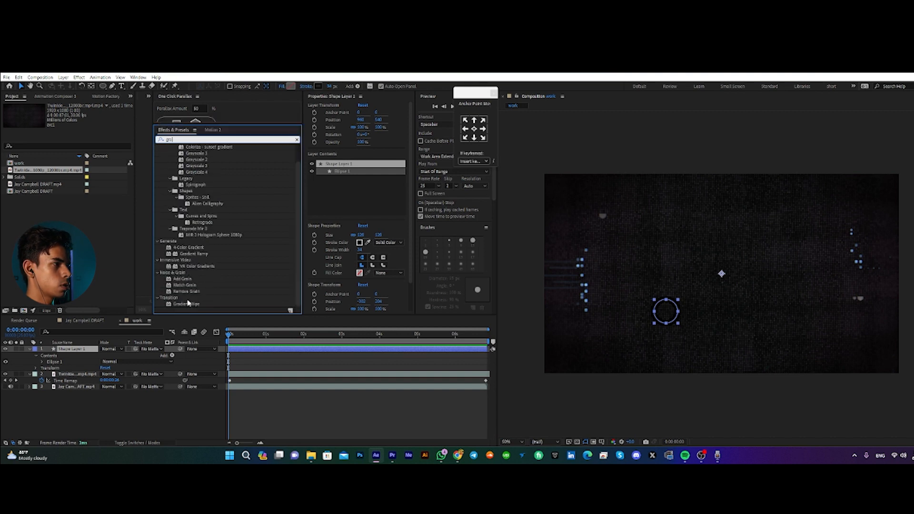
pyautogui.doubleClick(188, 304)
pyautogui.hotkey('ctrl', 'z')
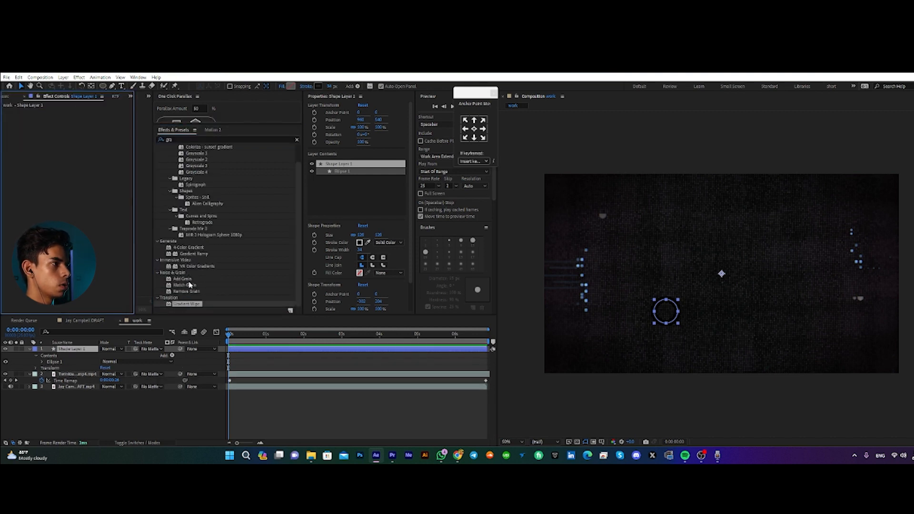
pyautogui.doubleClick(194, 254)
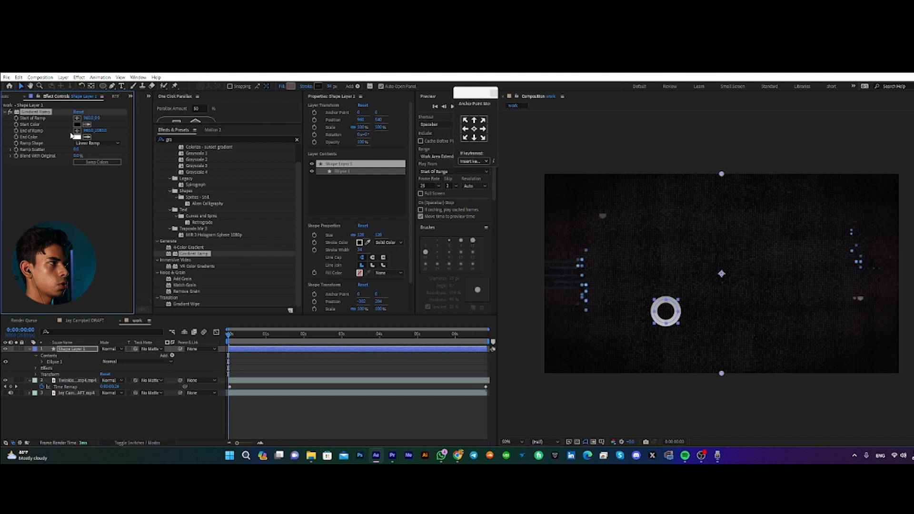
pyautogui.moveTo(722, 374); pyautogui.dragTo(665, 356)
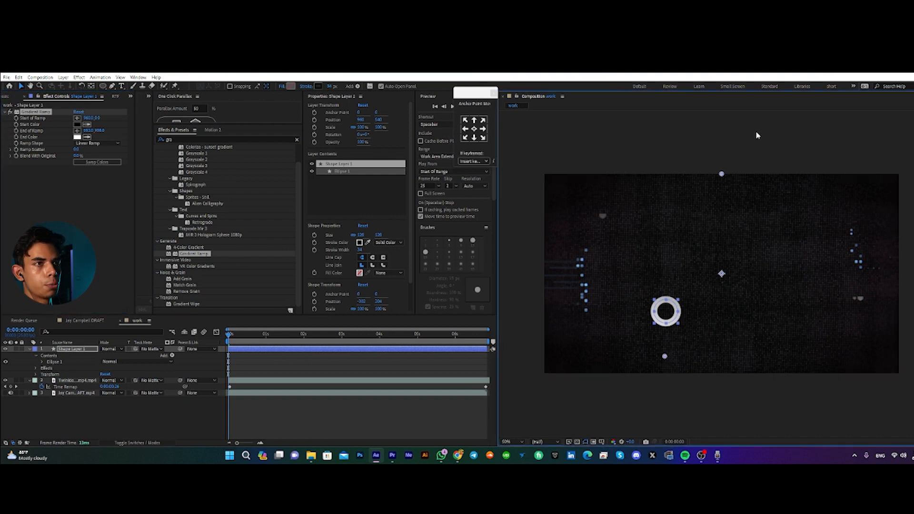
pyautogui.moveTo(722, 175); pyautogui.dragTo(681, 245)
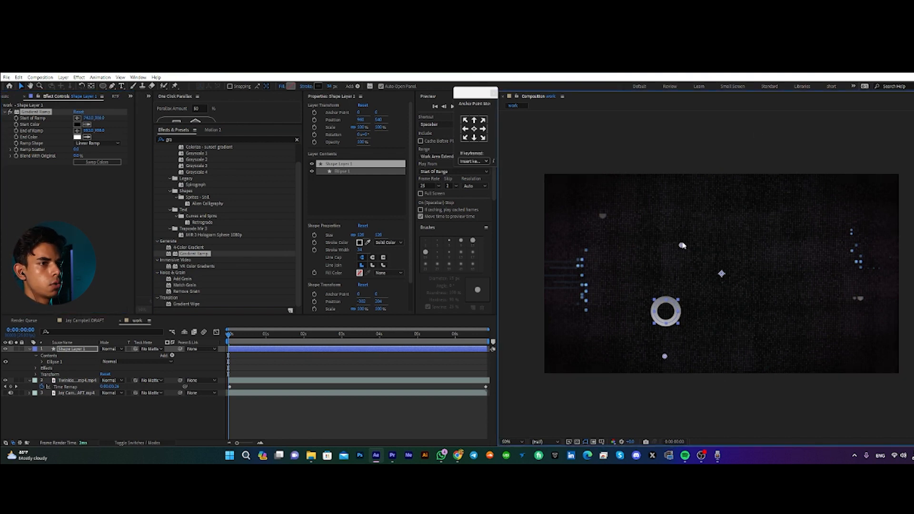
# Step: Set the Gradient Ramp start colour to blue and the end colour to magenta
pyautogui.click(77, 124)
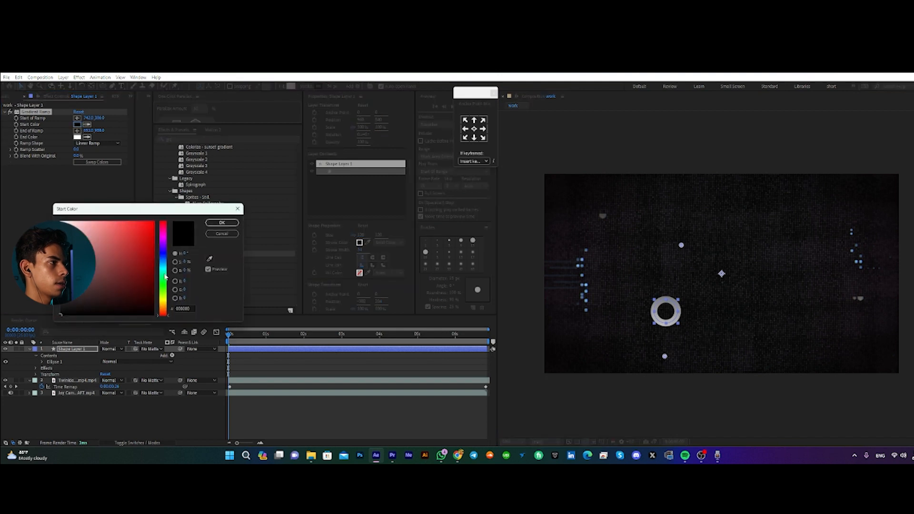
pyautogui.click(166, 286)
pyautogui.click(139, 226)
pyautogui.click(222, 223)
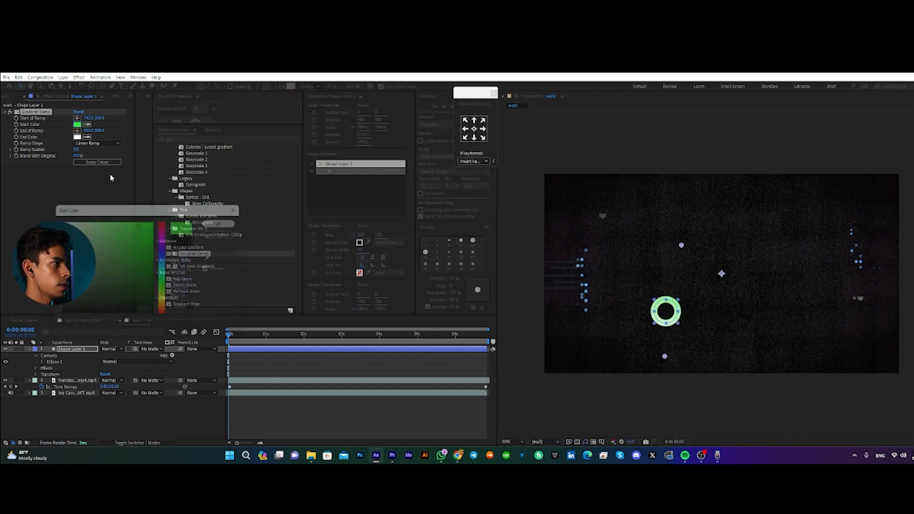
pyautogui.click(77, 136)
pyautogui.click(162, 242)
pyautogui.click(137, 242)
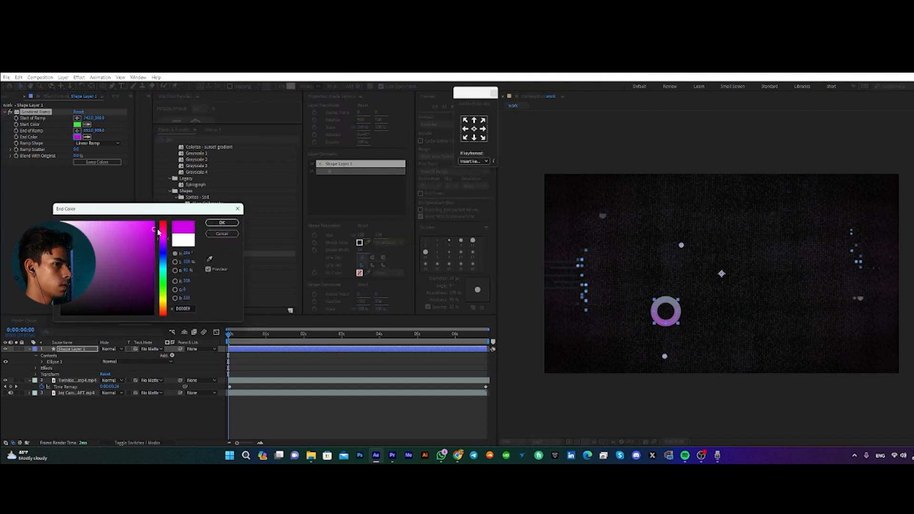
pyautogui.click(222, 223)
pyautogui.click(77, 124)
pyautogui.moveTo(162, 242)
pyautogui.mouseDown()
pyautogui.moveTo(155, 233)
pyautogui.moveTo(162, 283)
pyautogui.moveTo(153, 227)
pyautogui.moveTo(165, 254)
pyautogui.mouseUp()
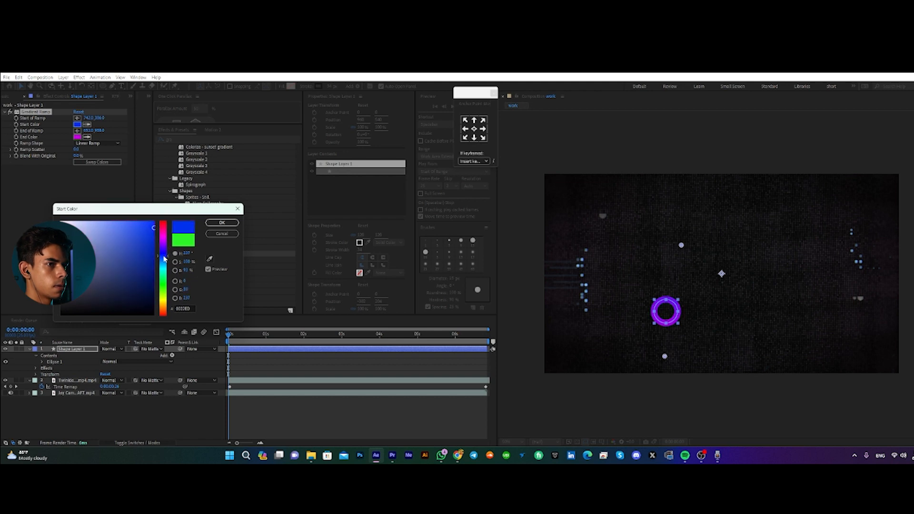
pyautogui.click(222, 222)
# Step: Reposition the ramp's start and end points on the ring and thin the stroke to 16 px
pyautogui.moveTo(680, 244); pyautogui.dragTo(672, 267)
pyautogui.moveTo(664, 358); pyautogui.dragTo(661, 354)
pyautogui.moveTo(330, 87); pyautogui.dragTo(329, 90)
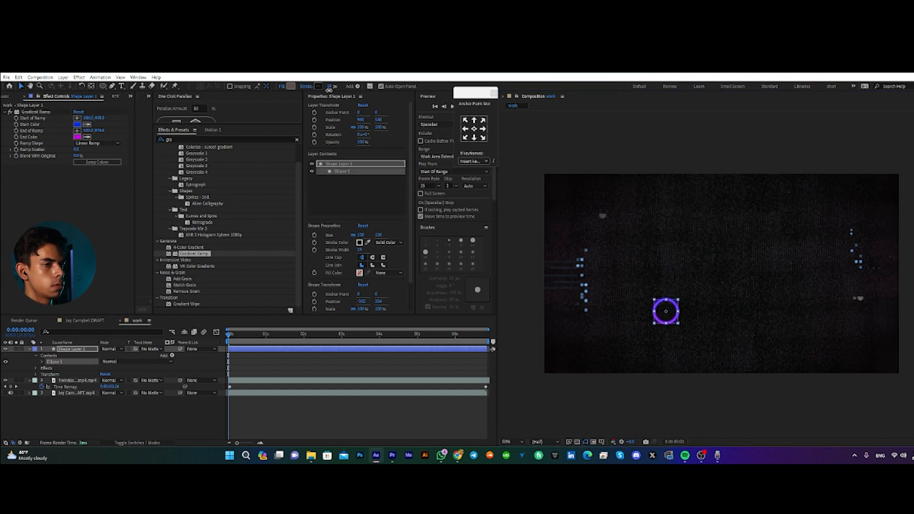
pyautogui.click(271, 402)
pyautogui.click(675, 322)
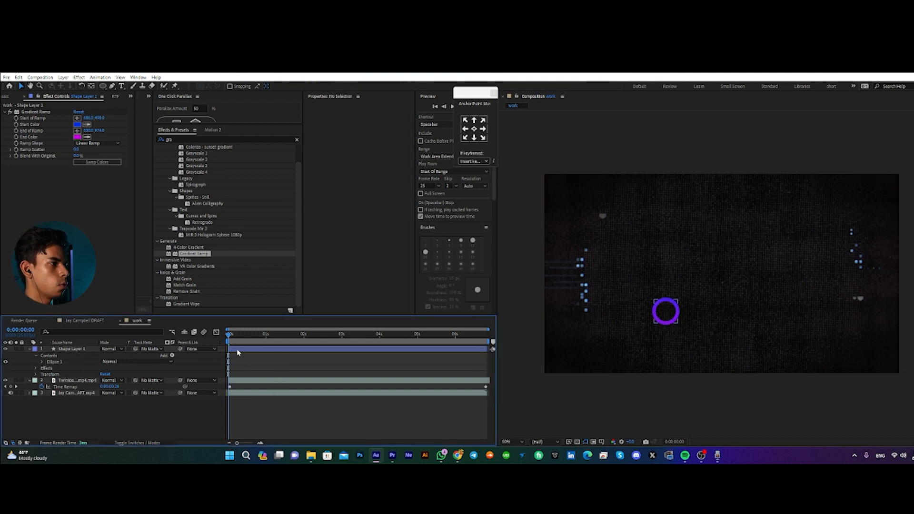
pyautogui.click(238, 351)
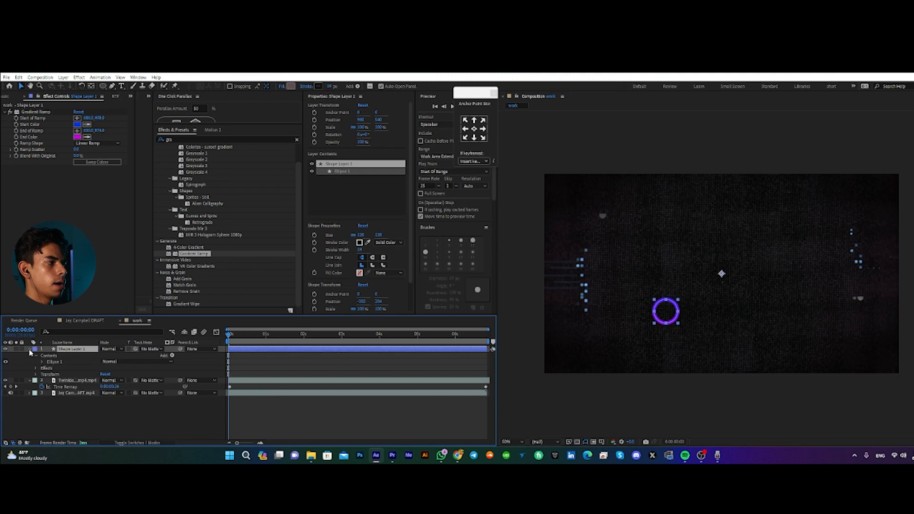
pyautogui.click(95, 322)
pyautogui.moveTo(267, 339); pyautogui.dragTo(244, 368)
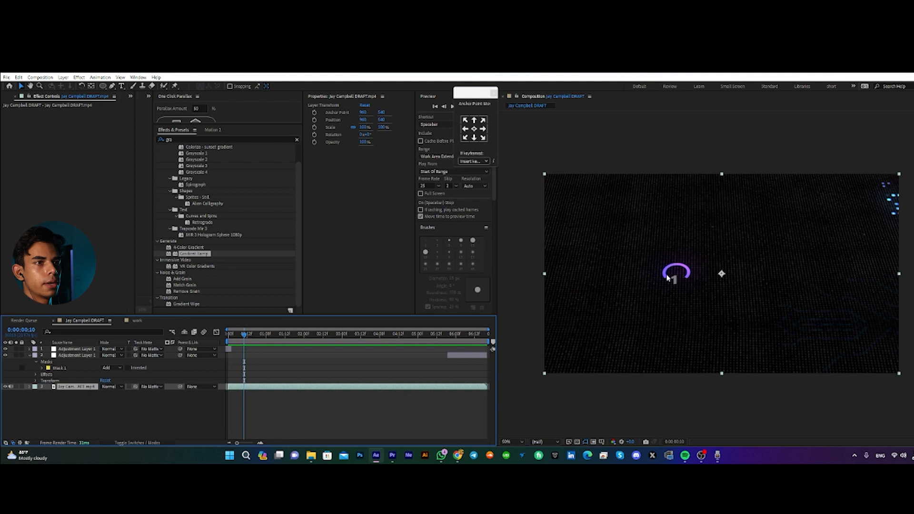
pyautogui.click(137, 321)
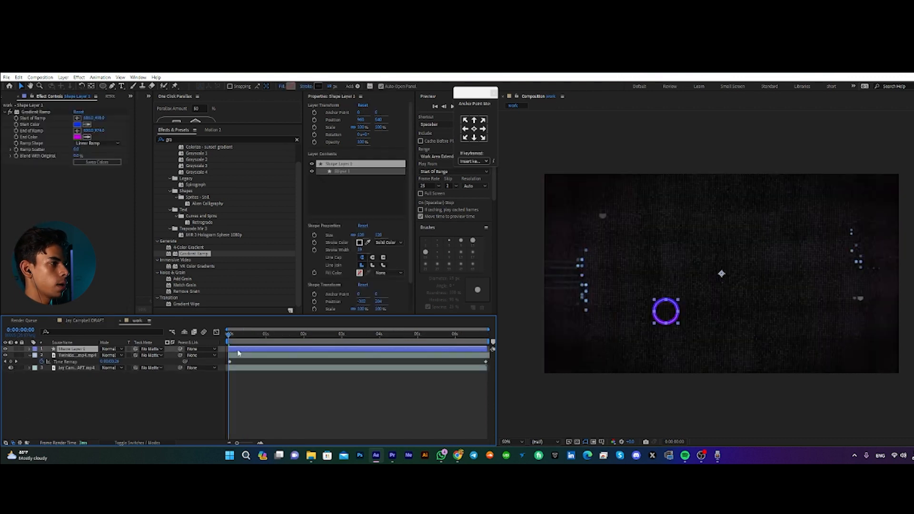
# Step: Add Trim Paths to the ring and keyframe its End at 0% at the start
pyautogui.click(29, 350)
pyautogui.click(173, 356)
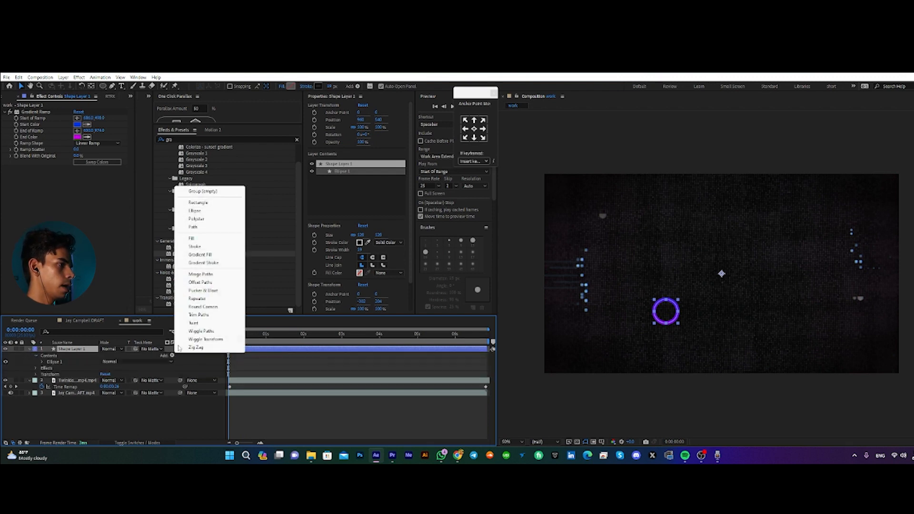
pyautogui.click(199, 314)
pyautogui.click(44, 369)
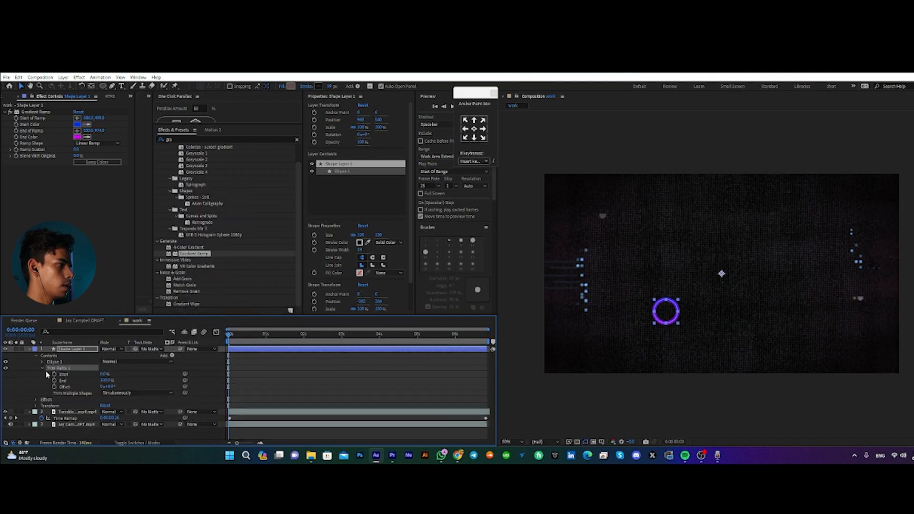
pyautogui.click(54, 381)
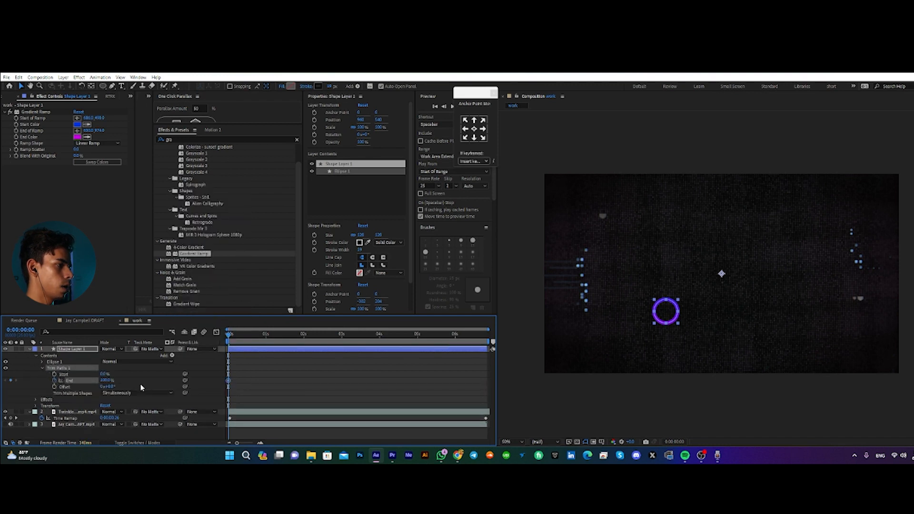
pyautogui.click(107, 381)
pyautogui.write('0')
pyautogui.press('Return')
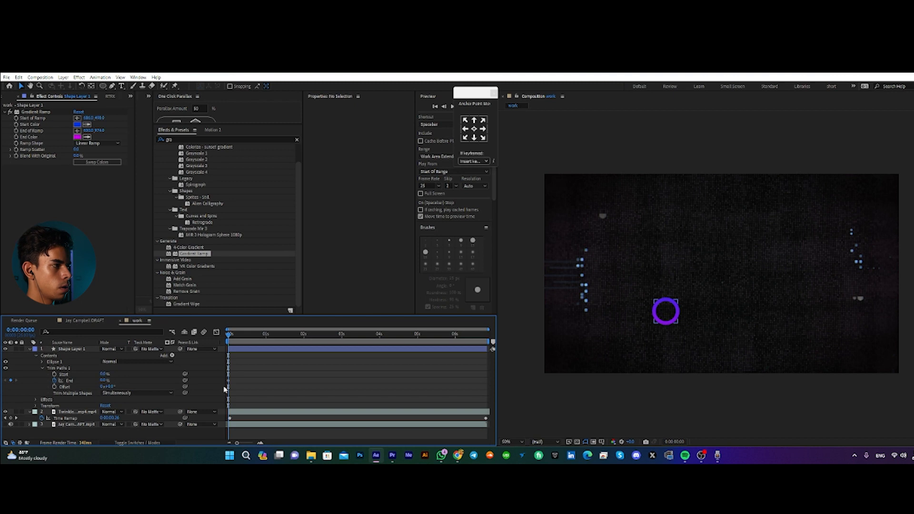
pyautogui.press('space')
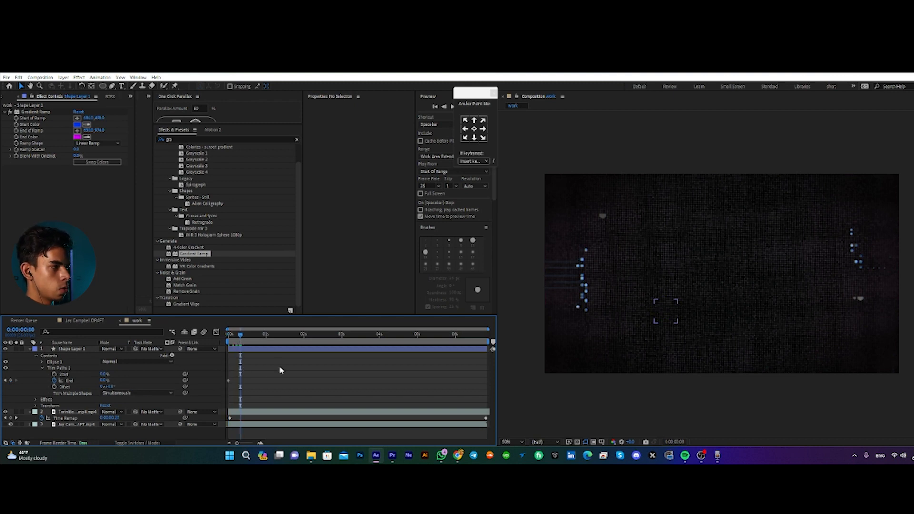
# Step: Keyframe End at 50% later, shift that keyframe later, and Easy Ease both End keyframes
pyautogui.click(103, 380)
pyautogui.write('50')
pyautogui.press('Return')
pyautogui.press('Home')
pyautogui.press('space')
pyautogui.press('space')
pyautogui.moveTo(240, 381)
pyautogui.mouseDown()
pyautogui.moveTo(247, 381)
pyautogui.moveTo(228, 384)
pyautogui.mouseUp()
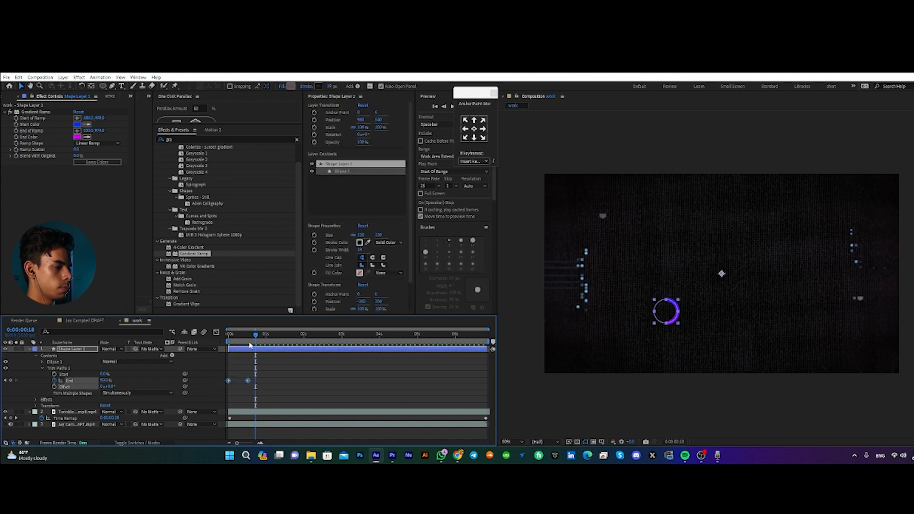
pyautogui.press('F9')
pyautogui.moveTo(255, 336); pyautogui.dragTo(248, 336)
pyautogui.click(263, 354)
pyautogui.hotkey('ctrl', 'd')
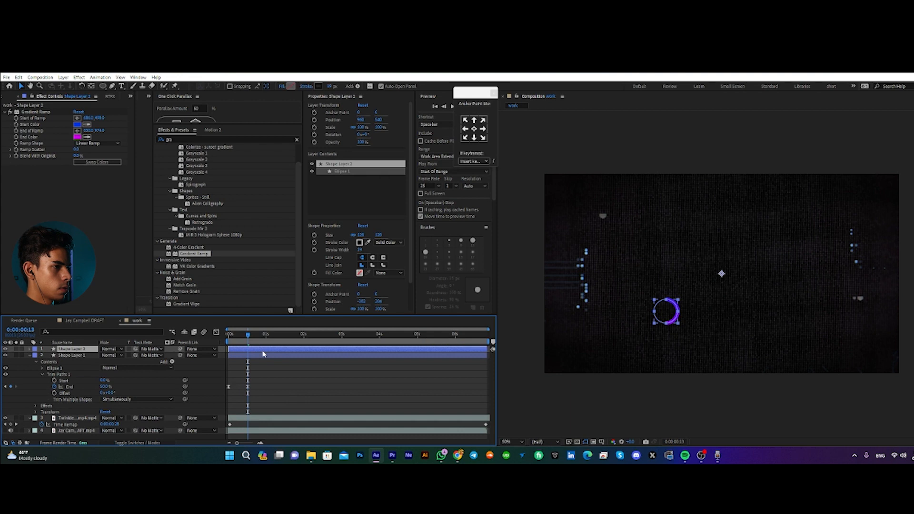
pyautogui.hotkey('ctrl', 'z')
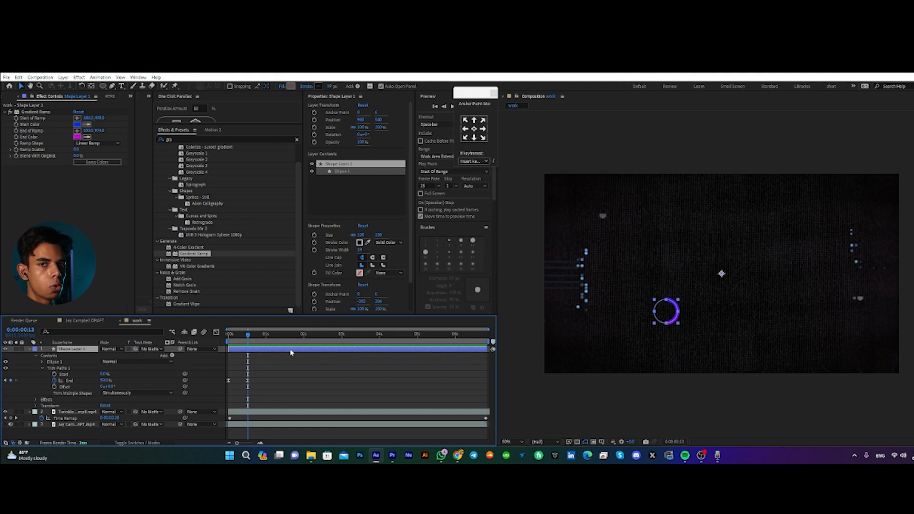
# Step: Centre the ring's anchor point, duplicate the layer, and flip the copy horizontally to -100% scale
pyautogui.click(90, 87)
pyautogui.hotkey('ctrl', 'alt', 'Home')
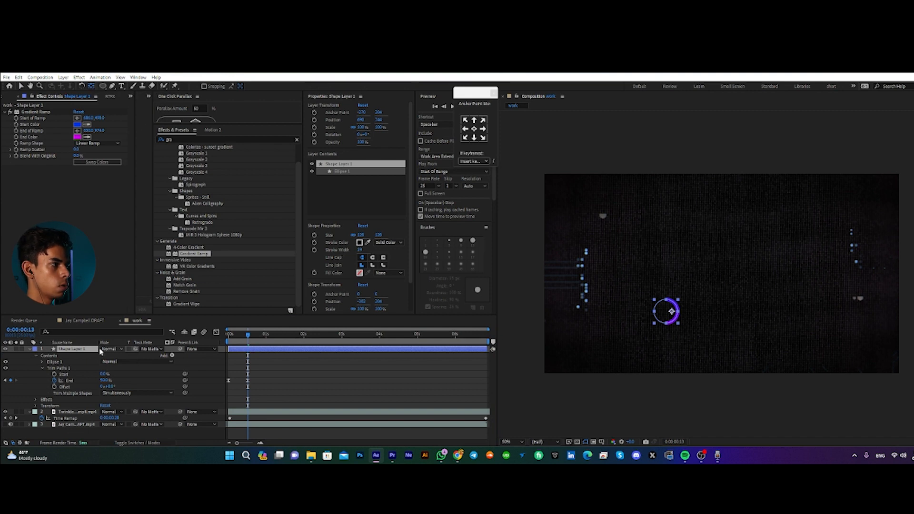
pyautogui.click(82, 351)
pyautogui.hotkey('ctrl', 'd')
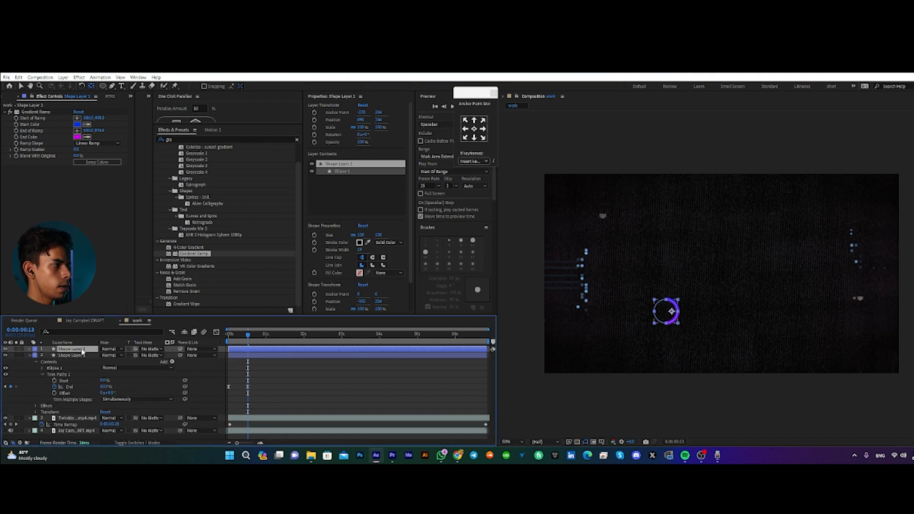
pyautogui.rightClick(247, 350)
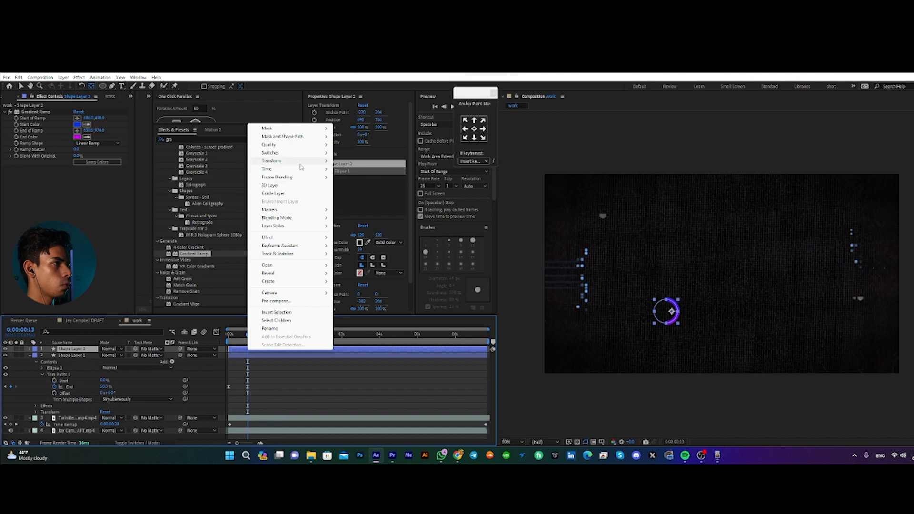
pyautogui.moveTo(303, 164)
pyautogui.click(374, 225)
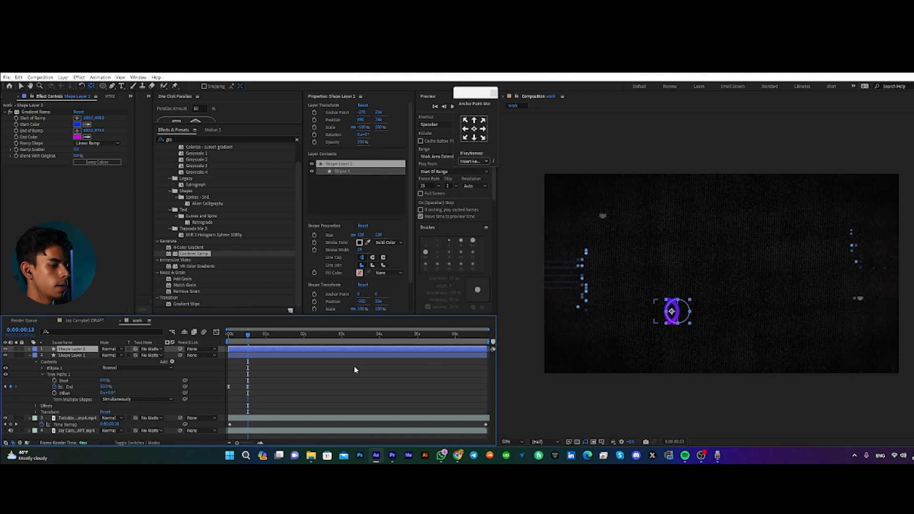
# Step: Shift the gradient ring slightly left at full-size view and preview its draw-on animation
pyautogui.click(277, 355)
pyautogui.click(92, 86)
pyautogui.click(253, 351)
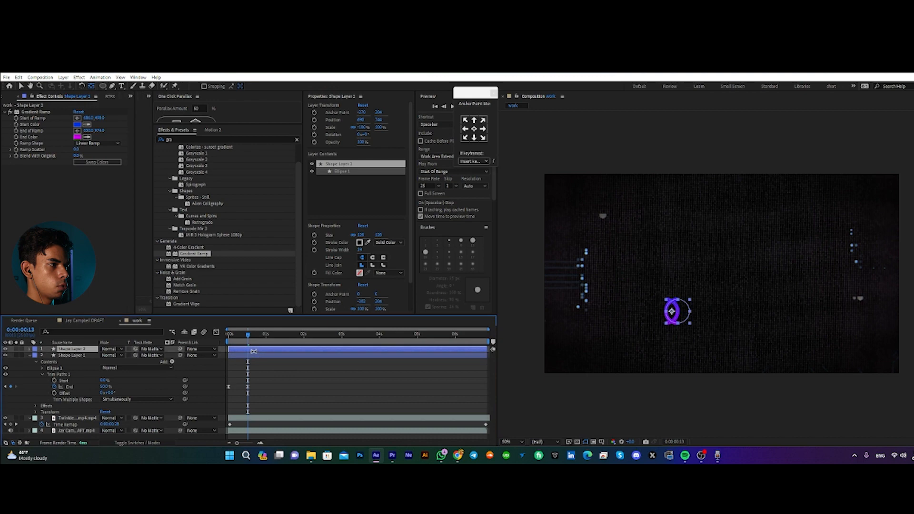
pyautogui.press('v')
pyautogui.press('/')
pyautogui.moveTo(622, 350); pyautogui.dragTo(597, 351)
pyautogui.press(',')
pyautogui.moveTo(248, 335); pyautogui.dragTo(209, 367)
pyautogui.press('space')
pyautogui.press('space')
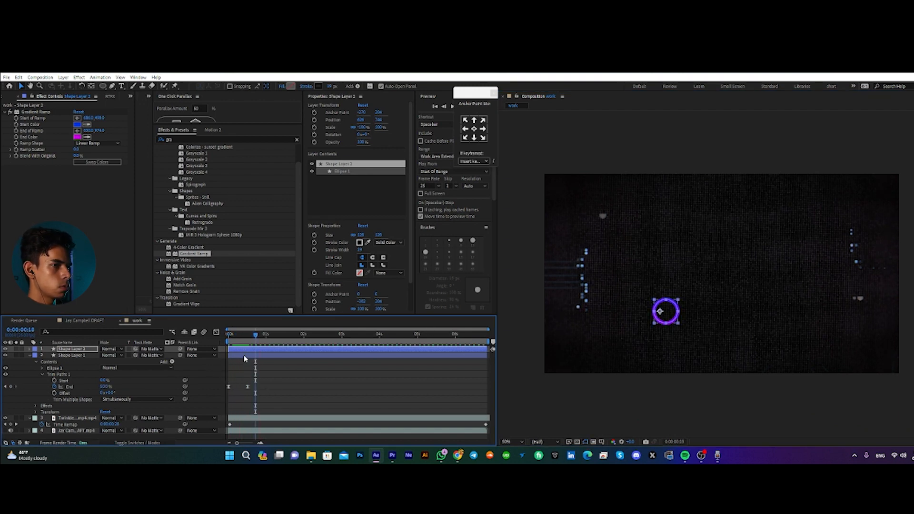
pyautogui.click(287, 379)
pyautogui.click(121, 86)
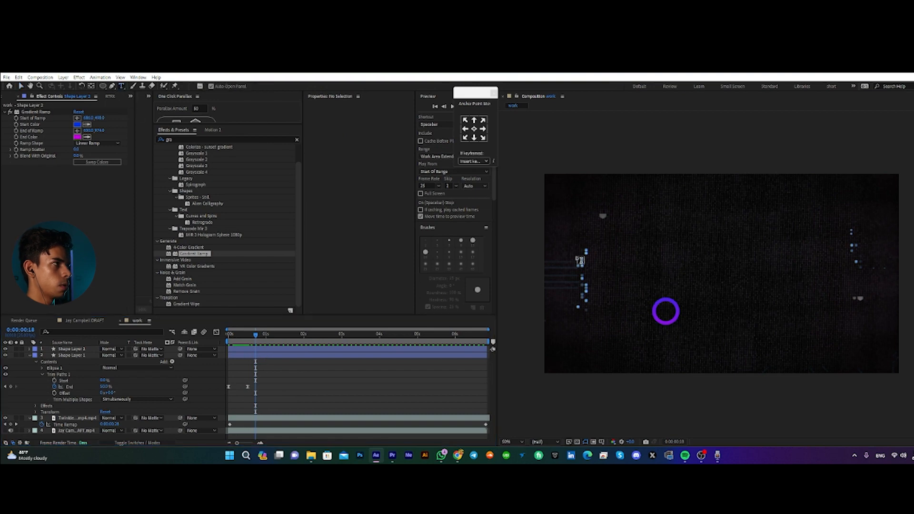
# Step: Add a white '1' text inside the ring, centre it and scale it to 138%
pyautogui.click(661, 314)
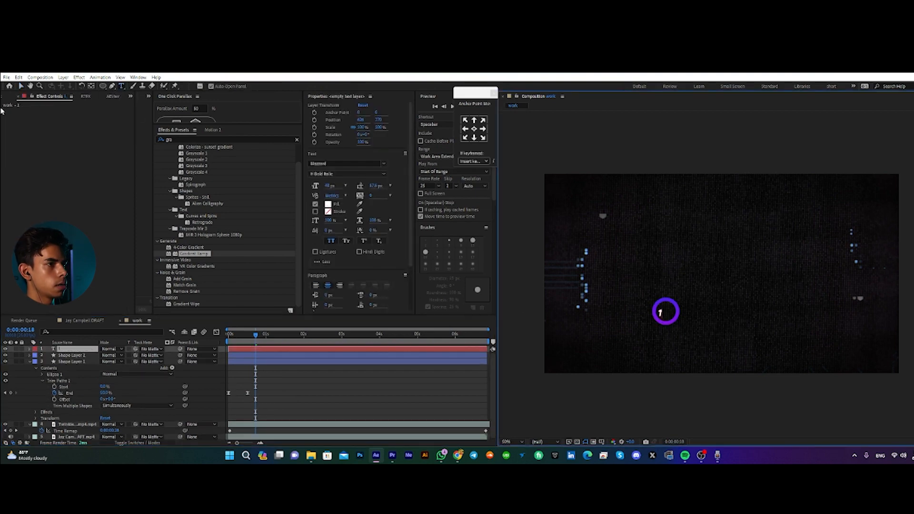
pyautogui.click(21, 87)
pyautogui.press('/')
pyautogui.moveTo(597, 358); pyautogui.dragTo(609, 356)
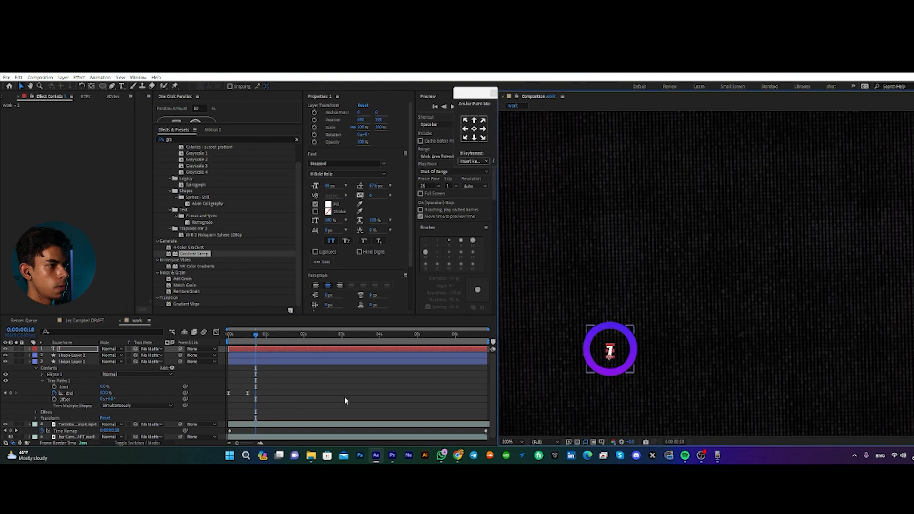
pyautogui.press('s')
pyautogui.moveTo(117, 356); pyautogui.dragTo(131, 352)
pyautogui.click(370, 388)
pyautogui.scroll(-1, 683, 338)
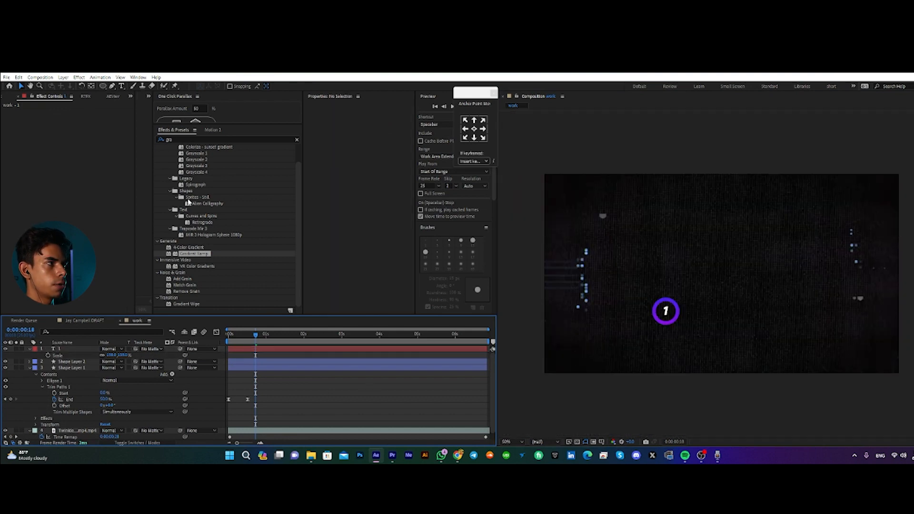
# Step: Scrub the reference draft composition to view the finished pin, then return to the work comp
pyautogui.click(84, 321)
pyautogui.moveTo(257, 340); pyautogui.dragTo(269, 339)
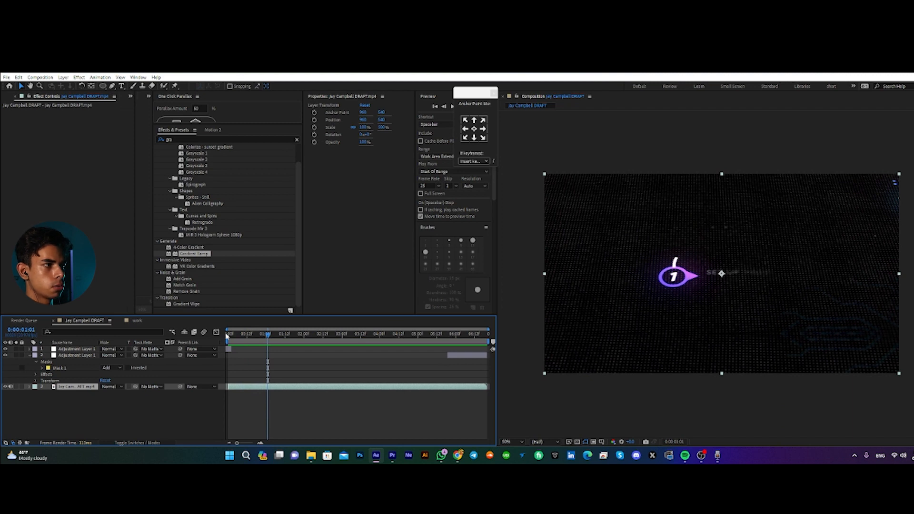
pyautogui.click(141, 322)
# Step: Draw a small star shape beside the ring with the Star tool
pyautogui.click(102, 86)
pyautogui.click(136, 119)
pyautogui.moveTo(692, 318)
pyautogui.mouseDown()
pyautogui.moveTo(691, 303)
pyautogui.moveTo(691, 320)
pyautogui.moveTo(710, 333)
pyautogui.moveTo(701, 324)
pyautogui.mouseUp()
# Step: Reduce the star to three points while drawing and turn the triangle to point right
pyautogui.press('Up')
pyautogui.press('Up')
pyautogui.press('Up')
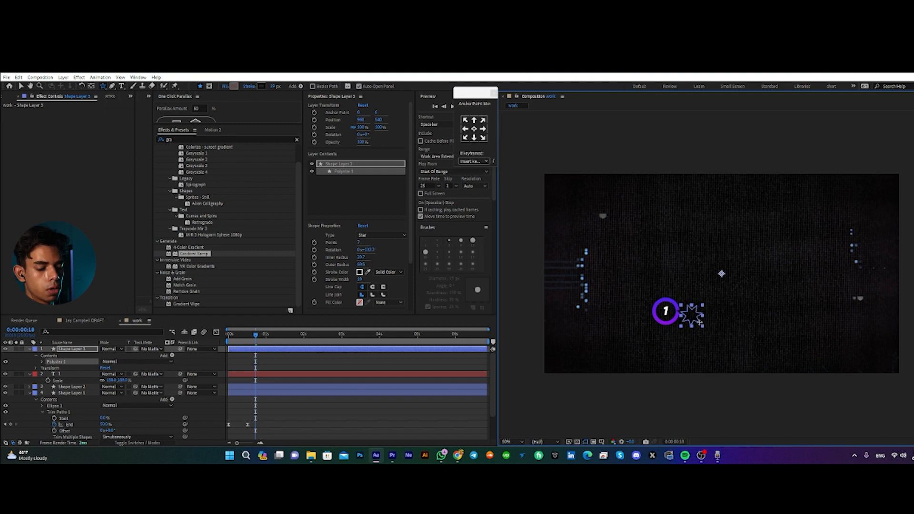
pyautogui.press('Down')
pyautogui.press('Down')
pyautogui.moveTo(699, 322); pyautogui.dragTo(702, 324)
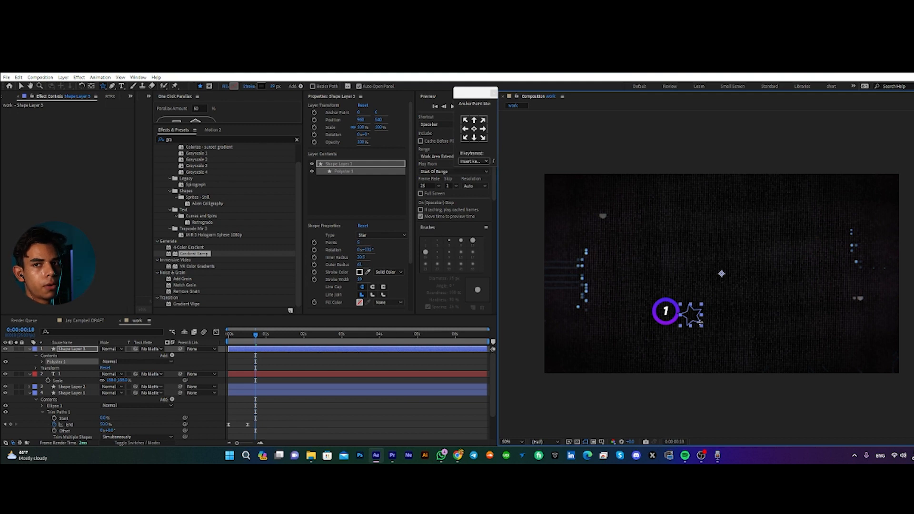
pyautogui.press('Down')
pyautogui.press('Down')
pyautogui.moveTo(701, 325); pyautogui.dragTo(701, 324)
pyautogui.moveTo(700, 323); pyautogui.dragTo(698, 323)
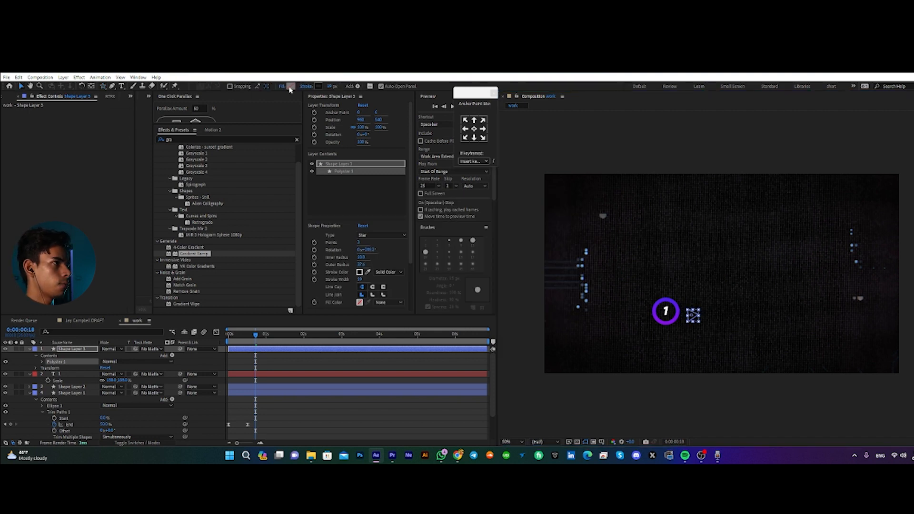
# Step: Fill the triangle white and place it against the ring's right side
pyautogui.click(290, 87)
pyautogui.click(222, 222)
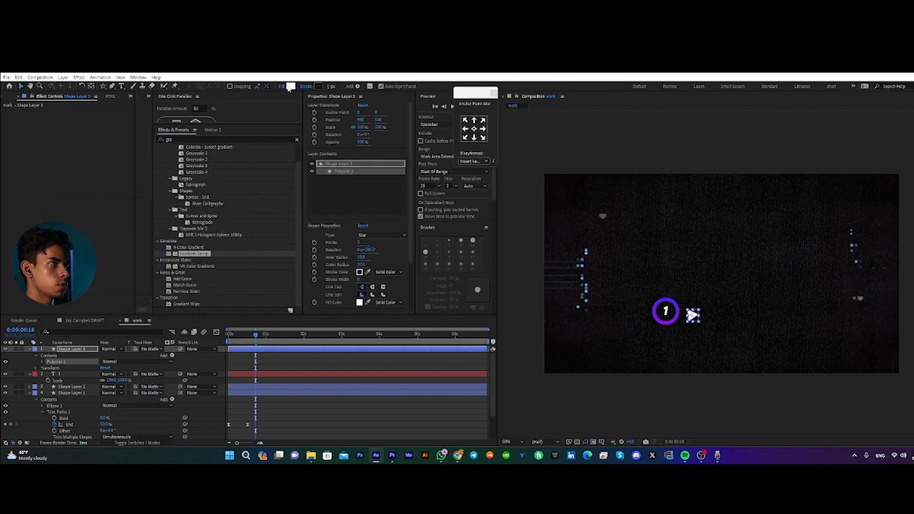
pyautogui.click(23, 86)
pyautogui.press('.')
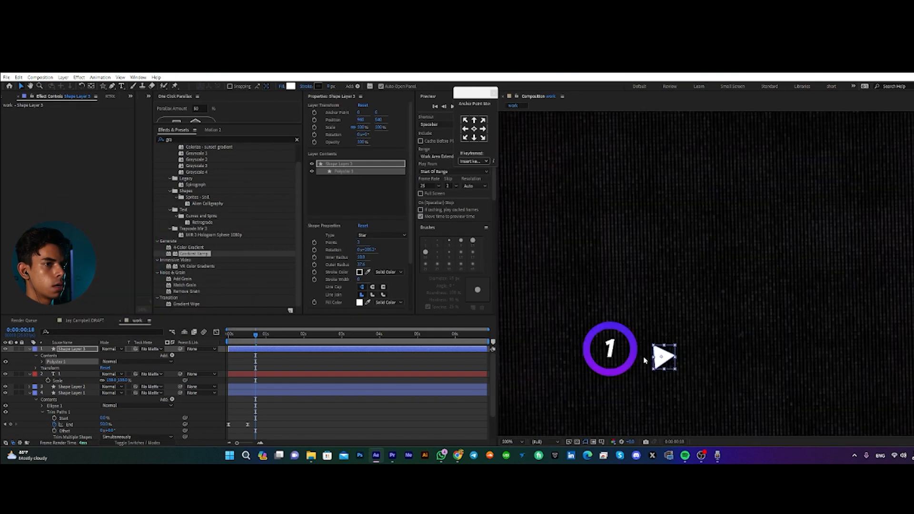
pyautogui.moveTo(646, 352); pyautogui.dragTo(641, 350)
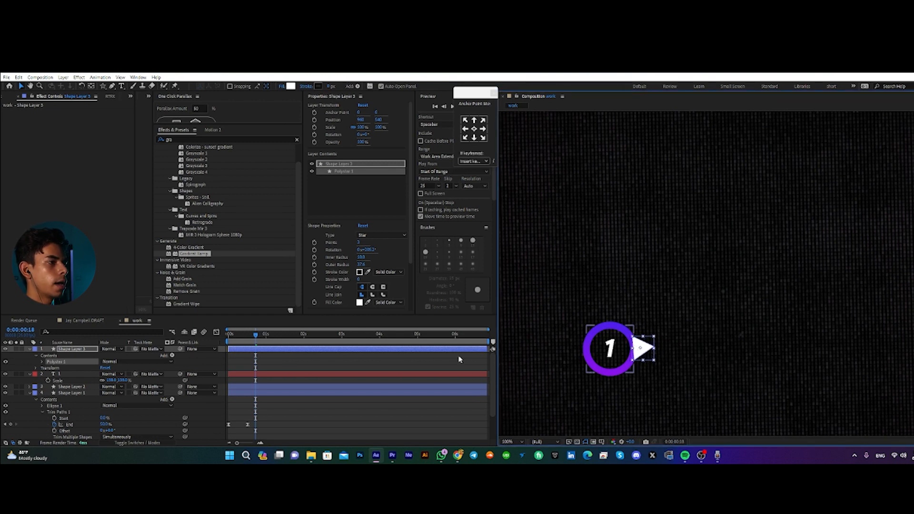
pyautogui.click(73, 387)
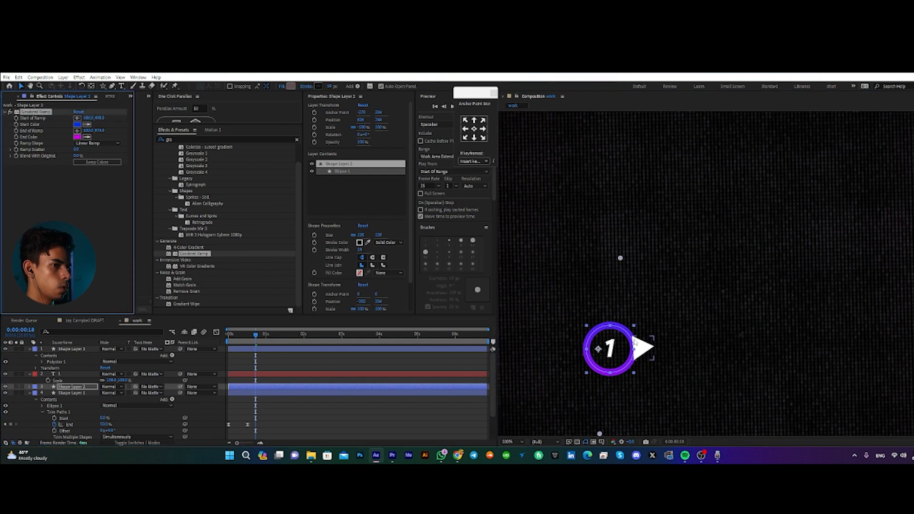
# Step: Paste the ring's purple Gradient Ramp onto the triangle layer
pyautogui.click(301, 351)
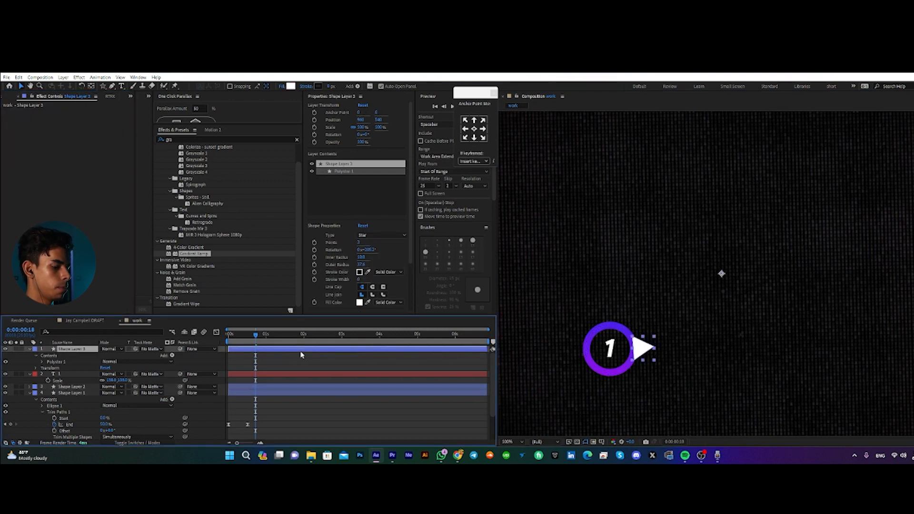
pyautogui.hotkey('ctrl', 'v')
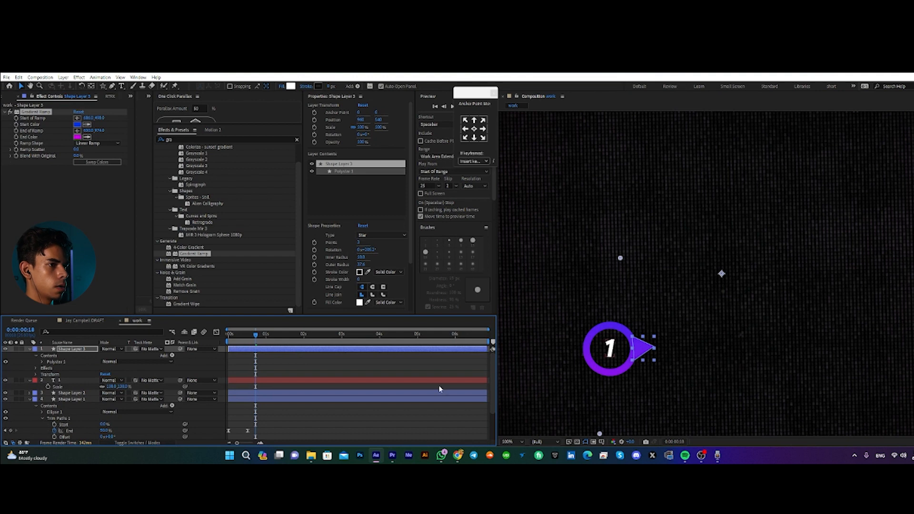
pyautogui.click(578, 362)
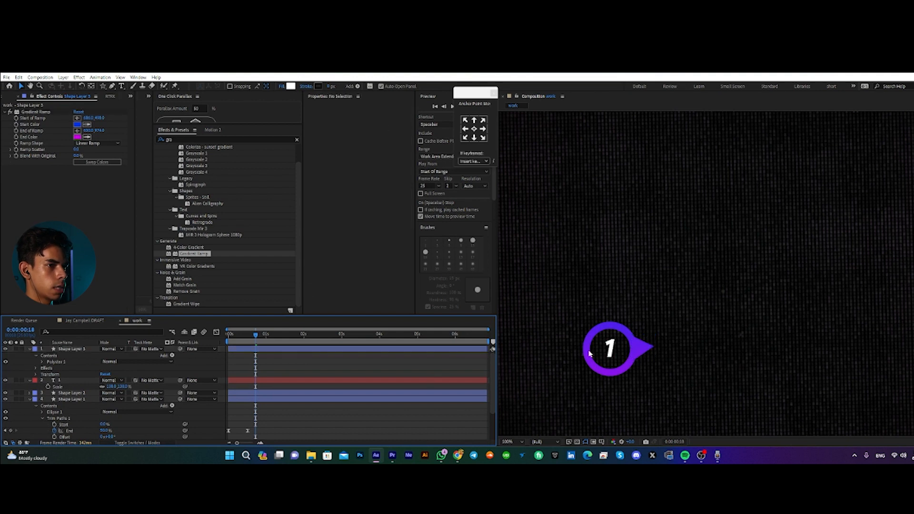
# Step: Reposition the triangle's anchor point and move the time indicator back to frame 7
pyautogui.click(277, 351)
pyautogui.click(83, 86)
pyautogui.click(91, 86)
pyautogui.click(295, 365)
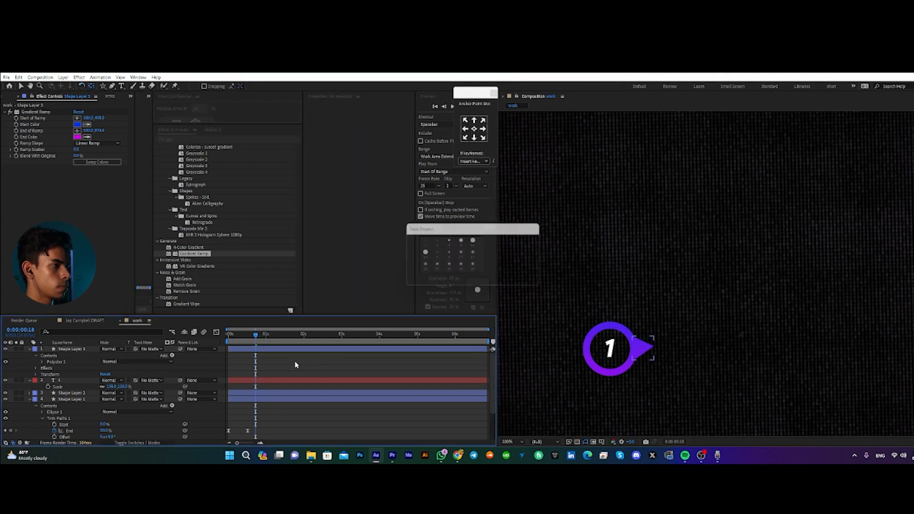
pyautogui.press('v')
pyautogui.click(278, 351)
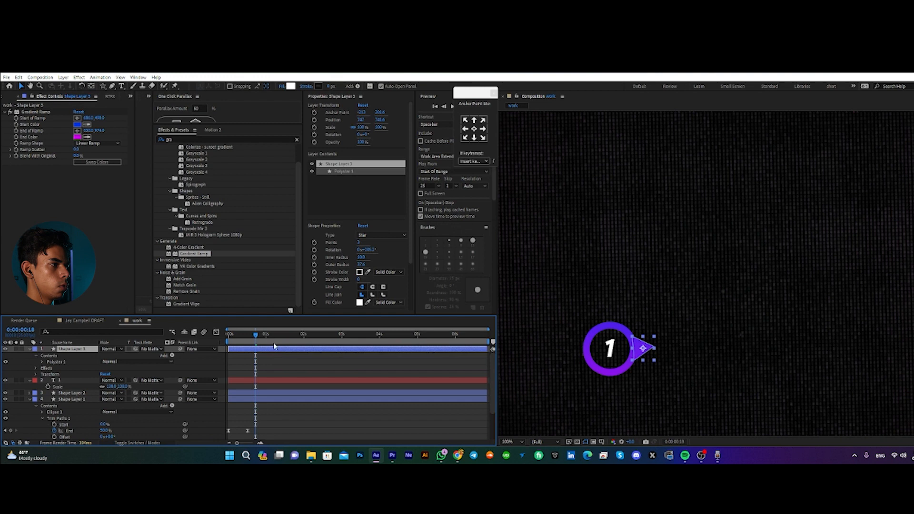
pyautogui.moveTo(256, 348); pyautogui.dragTo(241, 357)
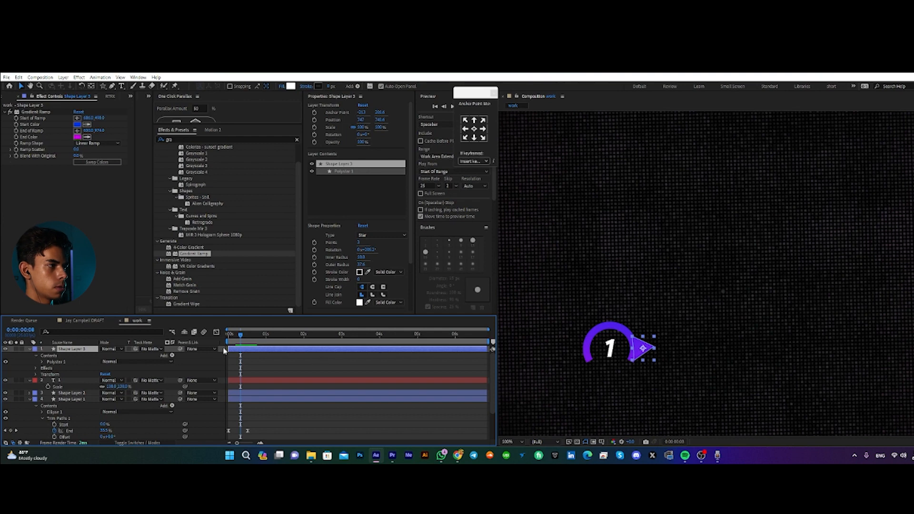
# Step: Keyframe the triangle's Position and Opacity, sliding it left behind the ring at frame 5
pyautogui.press('p')
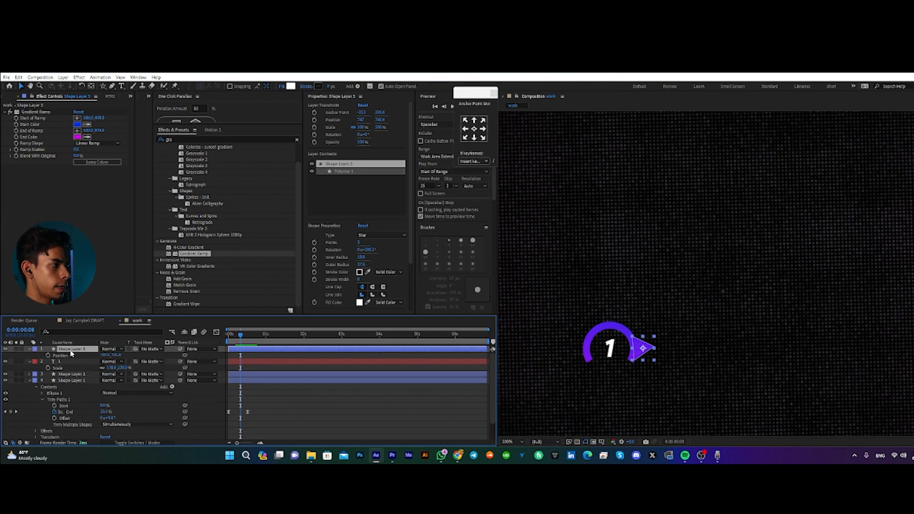
pyautogui.hotkey('shift', 't')
pyautogui.click(48, 355)
pyautogui.click(48, 362)
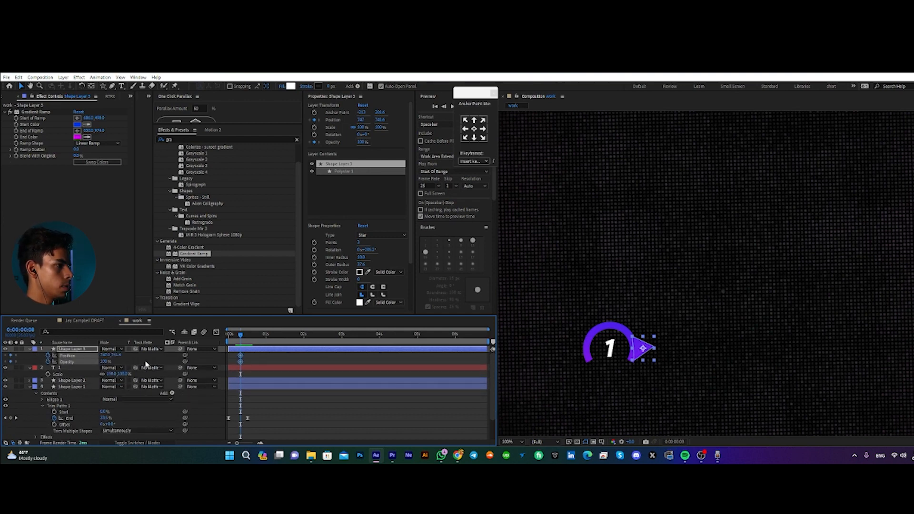
pyautogui.click(267, 360)
pyautogui.scroll(3, 260, 354)
pyautogui.moveTo(241, 340); pyautogui.dragTo(260, 357)
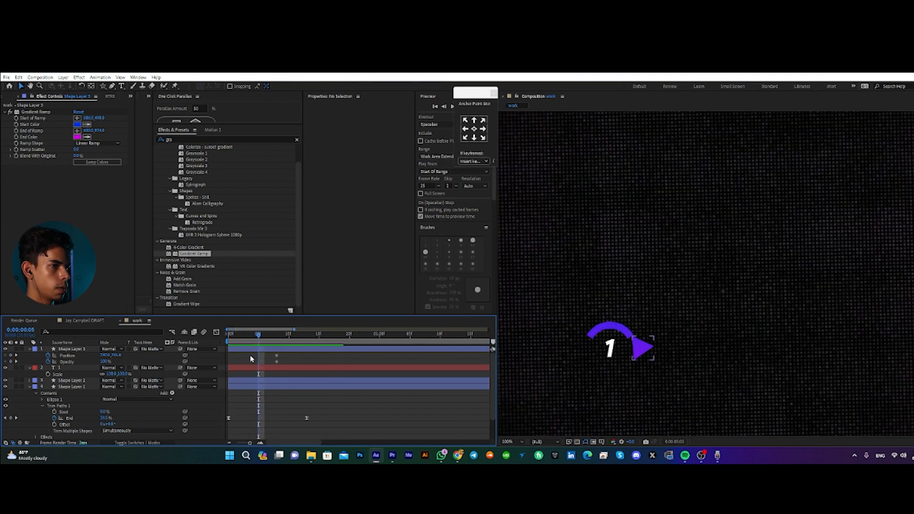
pyautogui.moveTo(104, 355); pyautogui.dragTo(60, 363)
# Step: Preview the triangle animation and ease all its keyframes with F9
pyautogui.press('space')
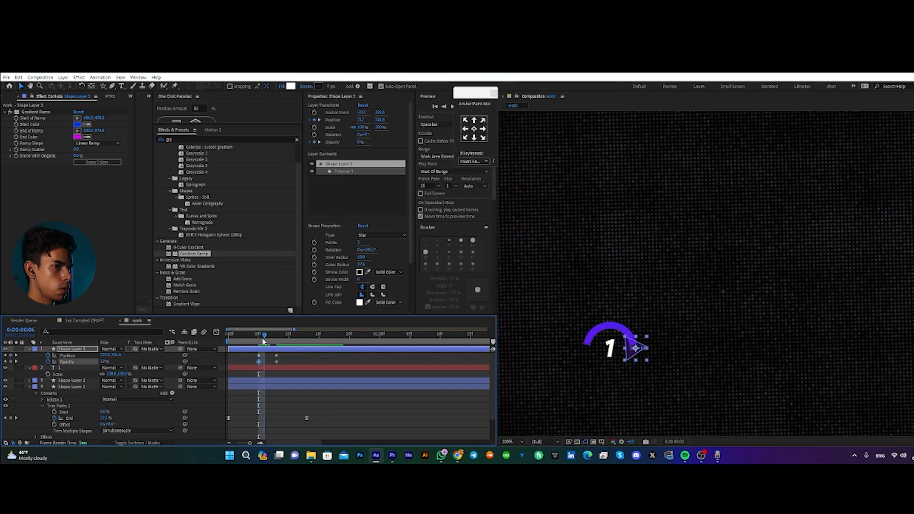
pyautogui.press('space')
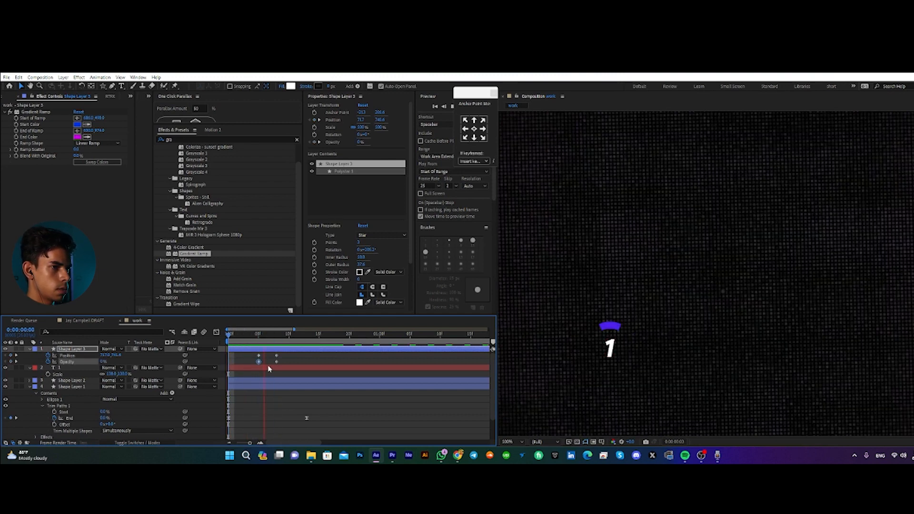
pyautogui.scroll(-2, 646, 315)
pyautogui.moveTo(293, 353); pyautogui.dragTo(248, 366)
pyautogui.press('F9')
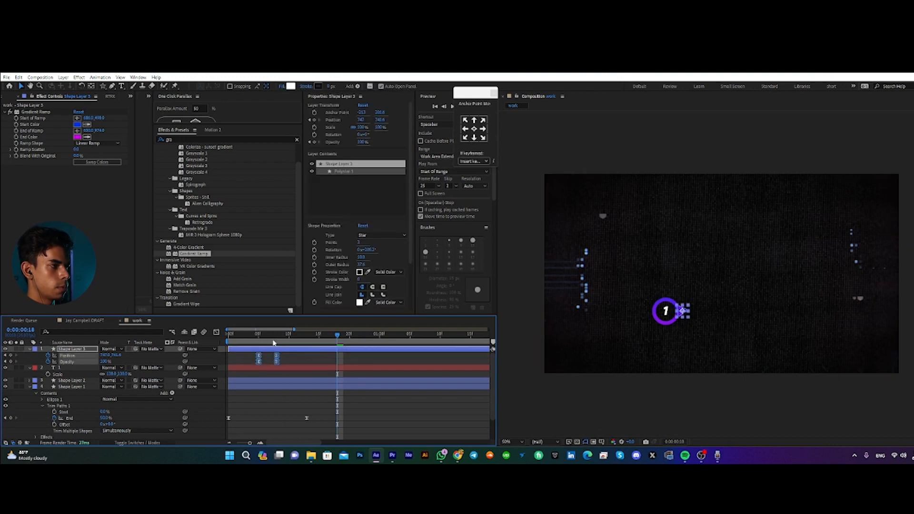
# Step: Keyframe the number 1's Position and Opacity so it starts lower and transparent
pyautogui.press('Home')
pyautogui.click(313, 374)
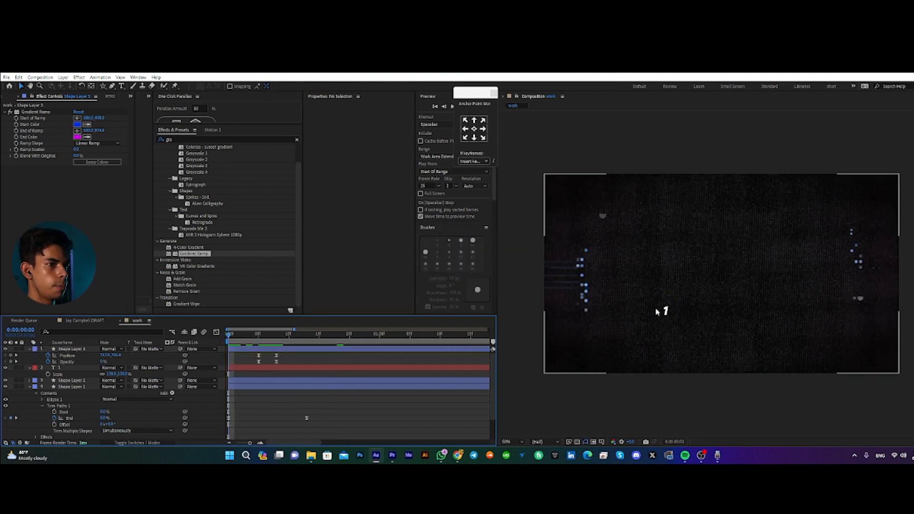
pyautogui.doubleClick(305, 367)
pyautogui.press('p')
pyautogui.click(48, 374)
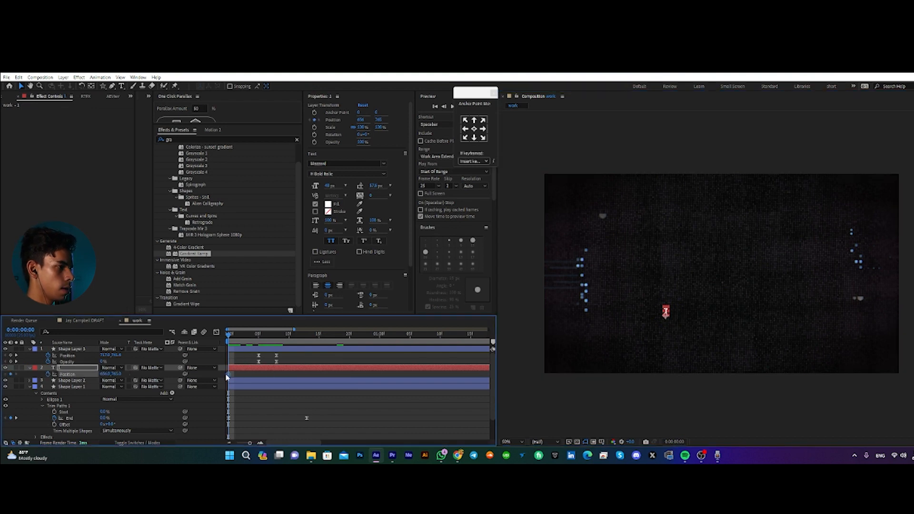
pyautogui.hotkey('shift', 't')
pyautogui.click(48, 380)
pyautogui.moveTo(252, 383)
pyautogui.mouseDown()
pyautogui.moveTo(224, 370)
pyautogui.moveTo(240, 377)
pyautogui.mouseUp()
pyautogui.moveTo(116, 374); pyautogui.dragTo(90, 380)
pyautogui.press('space')
# Step: Shift the number's keyframes to around frame 11 and preview the revised timing
pyautogui.click(303, 375)
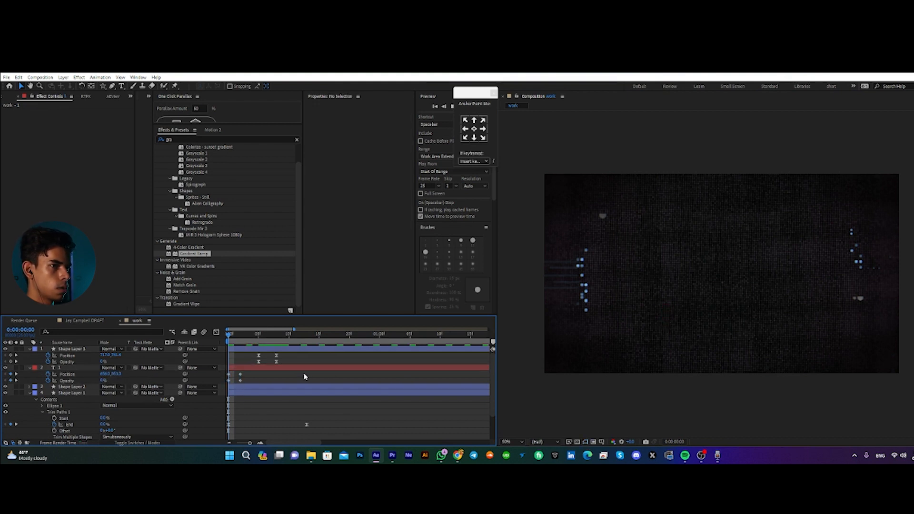
pyautogui.moveTo(251, 382); pyautogui.dragTo(295, 377)
pyautogui.click(252, 334)
pyautogui.press('space')
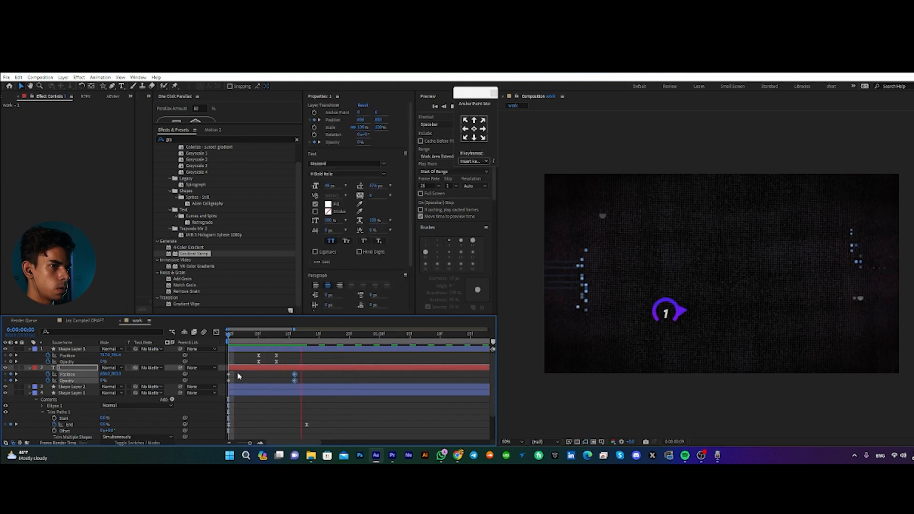
pyautogui.click(378, 378)
pyautogui.press('-')
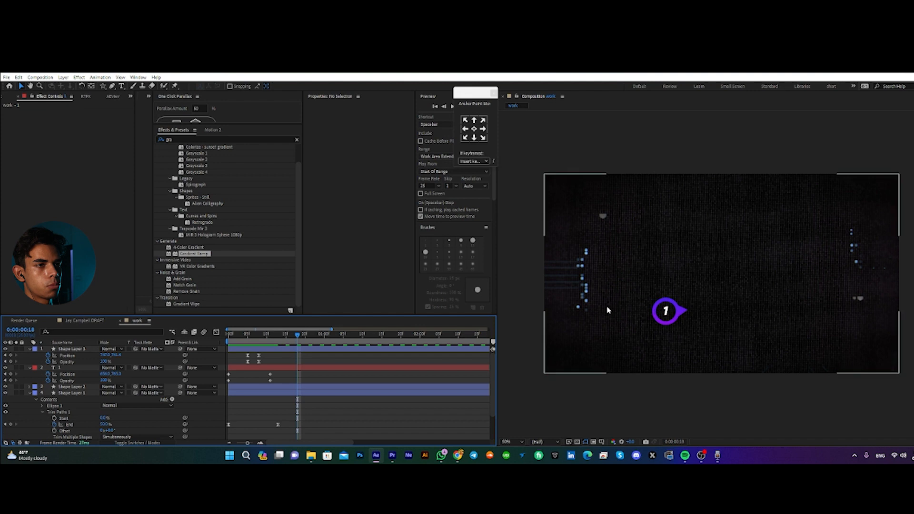
pyautogui.click(77, 349)
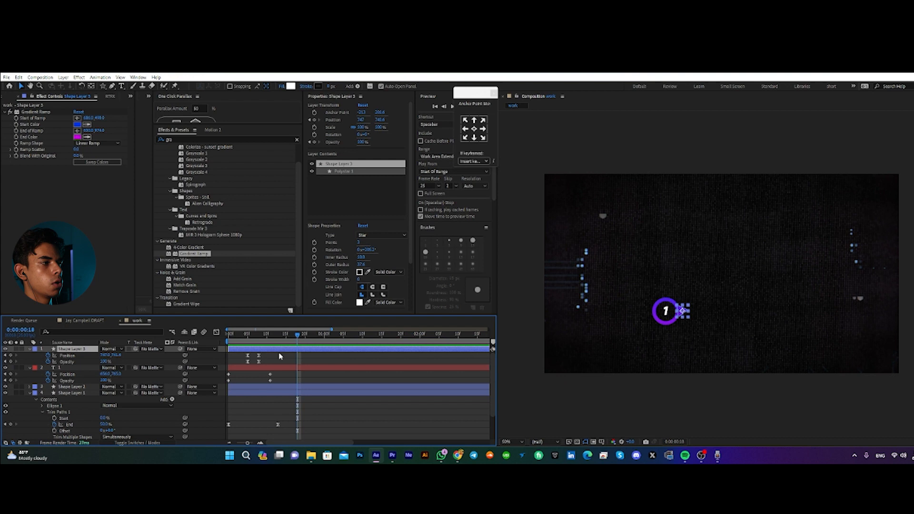
# Step: Pre-compose the number-1 pin's layers into Pre-comp 1 and move it lower right
pyautogui.scroll(-1, 70, 379)
pyautogui.keyDown('shift'); pyautogui.click(71, 375); pyautogui.keyUp('shift')
pyautogui.hotkey('ctrl', 'shift', 'c')
pyautogui.press('Return')
pyautogui.moveTo(749, 276); pyautogui.dragTo(783, 284)
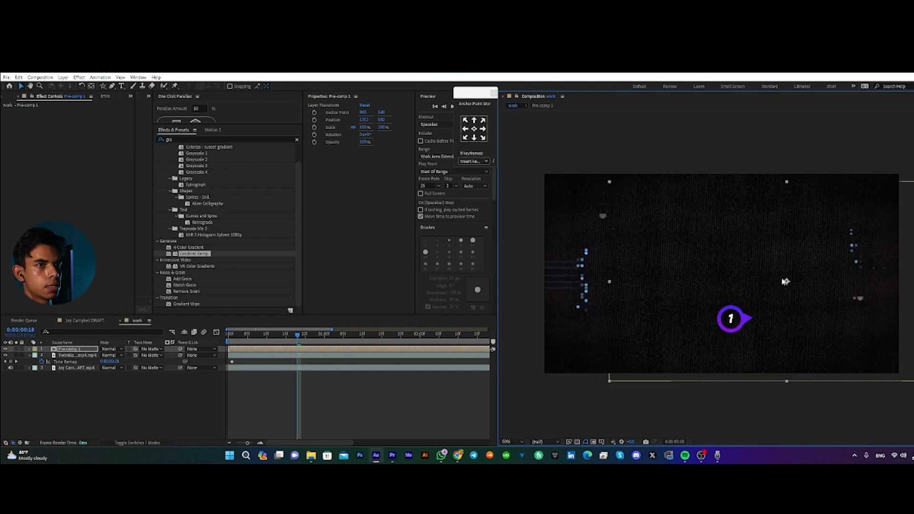
# Step: Crop Pre-comp 1 to a region of interest around the marker, then return to the work comp
pyautogui.click(277, 349)
pyautogui.doubleClick(277, 349)
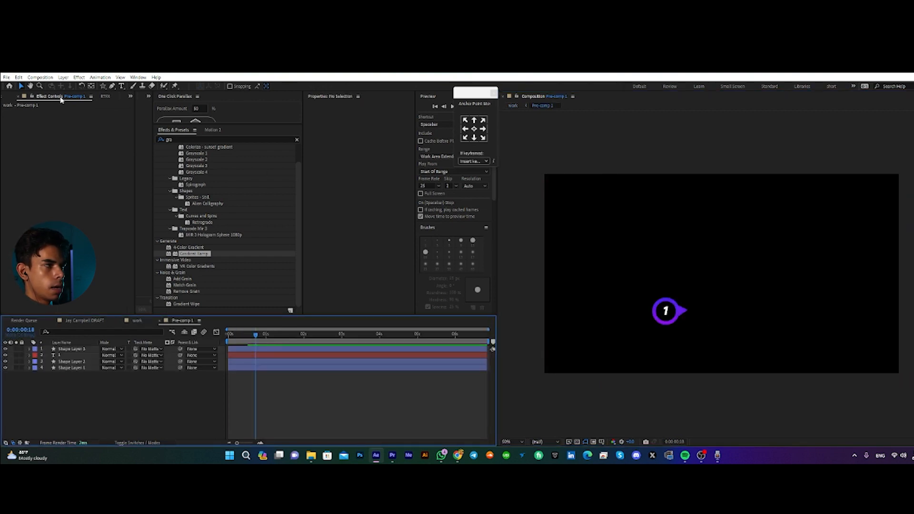
pyautogui.click(593, 442)
pyautogui.moveTo(642, 276); pyautogui.dragTo(700, 339)
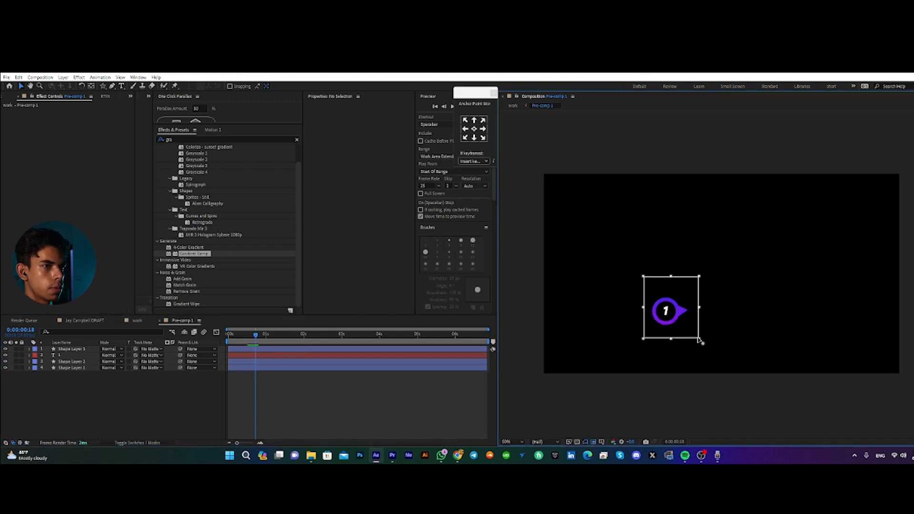
pyautogui.click(49, 80)
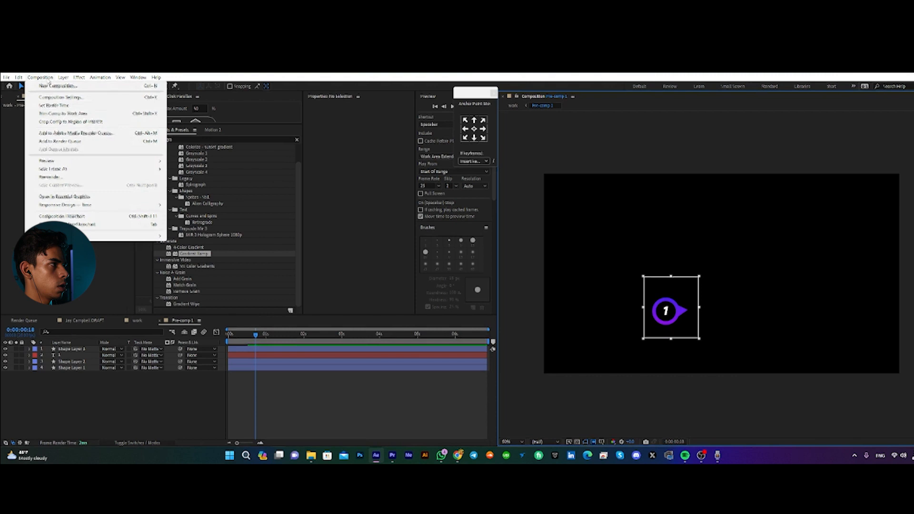
pyautogui.click(63, 122)
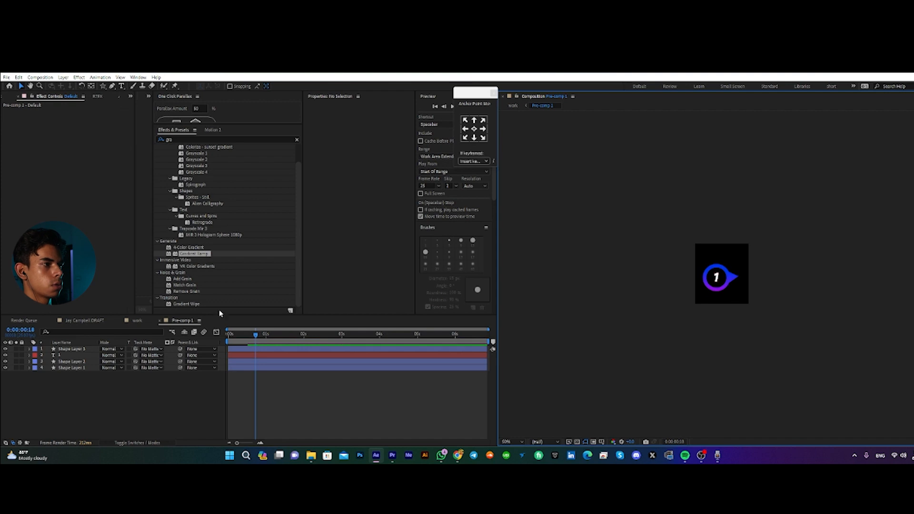
pyautogui.click(136, 322)
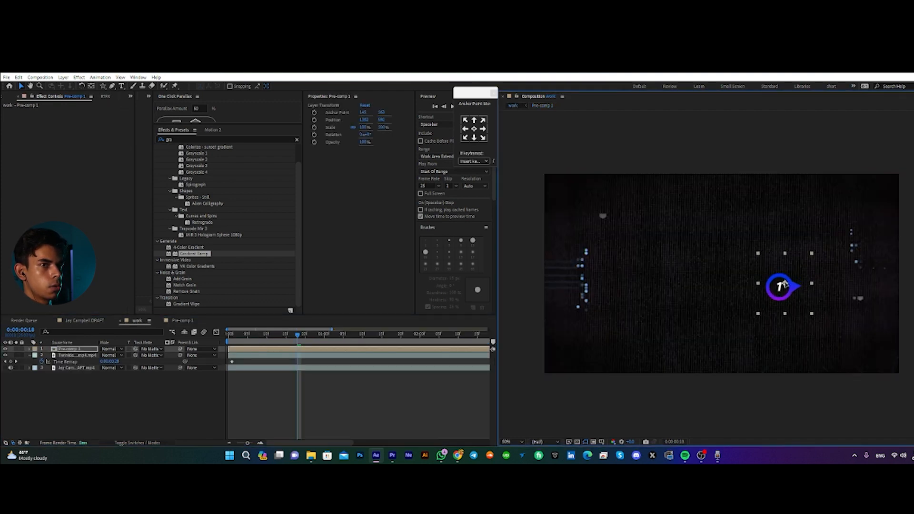
# Step: Inside Pre-comp 1, move the ring's Gradient Ramp start point upward
pyautogui.moveTo(728, 311); pyautogui.dragTo(749, 311)
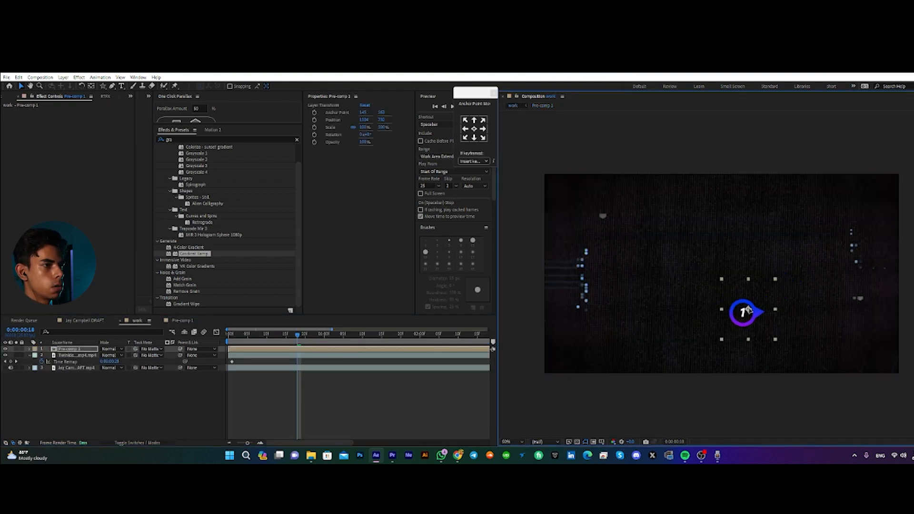
pyautogui.doubleClick(263, 352)
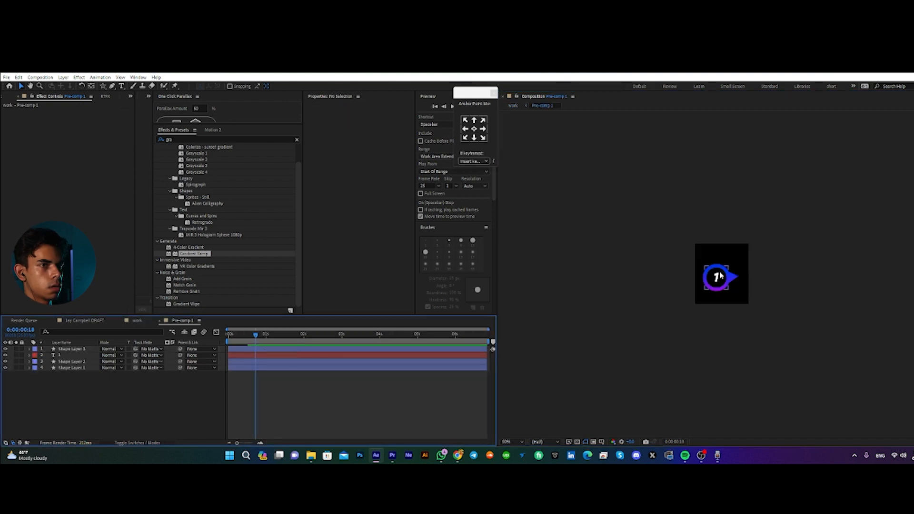
pyautogui.click(70, 349)
pyautogui.click(72, 367)
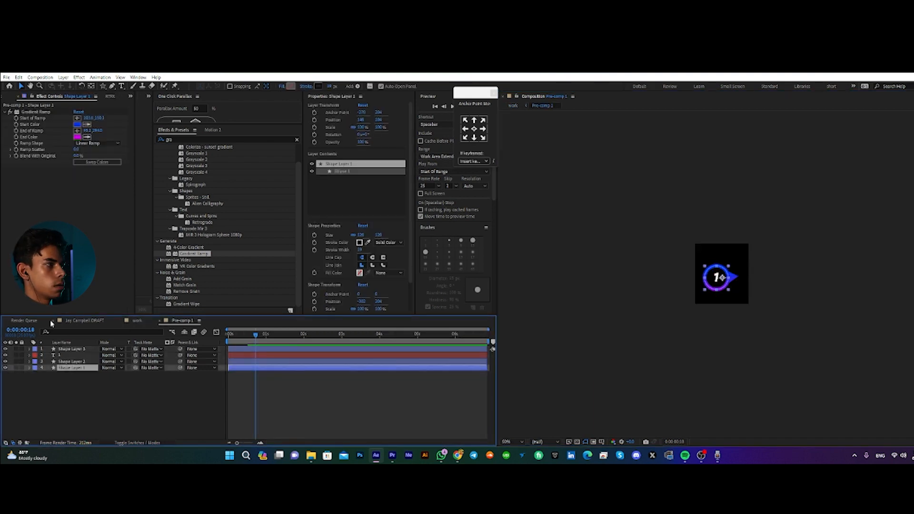
pyautogui.click(42, 113)
pyautogui.click(42, 113)
pyautogui.scroll(-2, 805, 232)
pyautogui.scroll(4, 761, 247)
pyautogui.moveTo(691, 264); pyautogui.dragTo(719, 194)
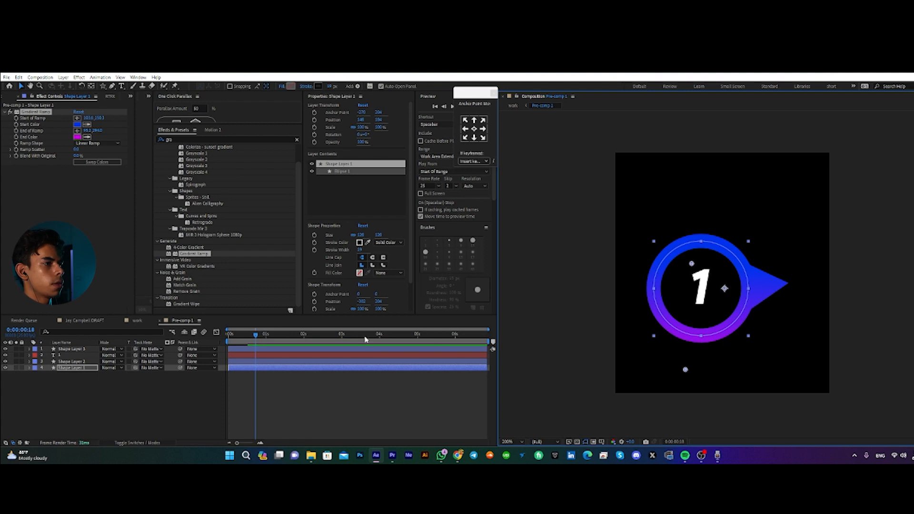
# Step: Nudge the pin slightly right and down in the work comp and play back its intro
pyautogui.click(137, 320)
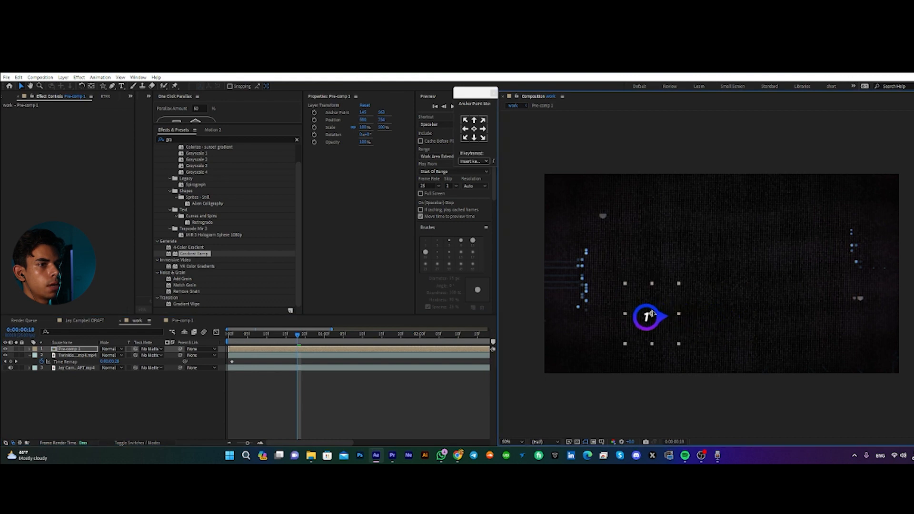
pyautogui.moveTo(664, 318); pyautogui.dragTo(664, 319)
pyautogui.moveTo(275, 337); pyautogui.dragTo(224, 354)
pyautogui.press('space')
pyautogui.click(275, 399)
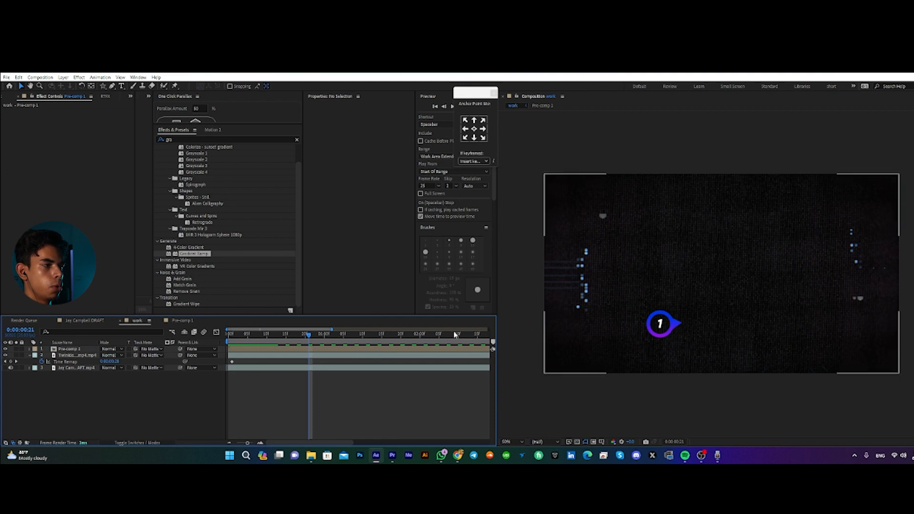
# Step: Duplicate Pre-comp 1's source in the Project panel as Pre-comp 2 and add it to the work comp
pyautogui.click(327, 349)
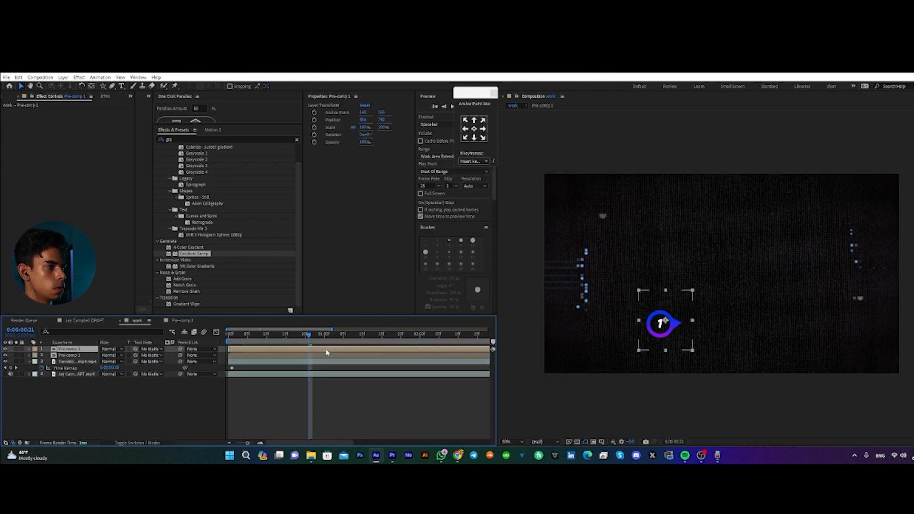
pyautogui.rightClick(305, 351)
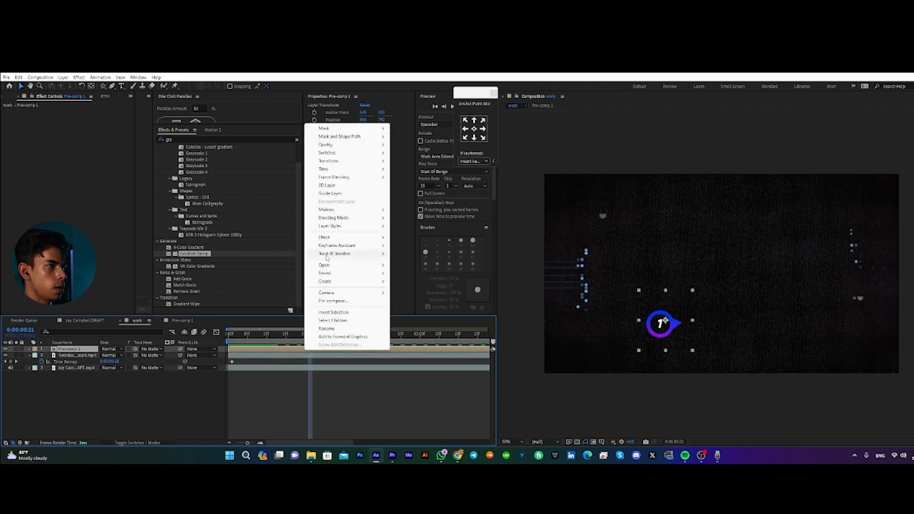
pyautogui.moveTo(334, 275)
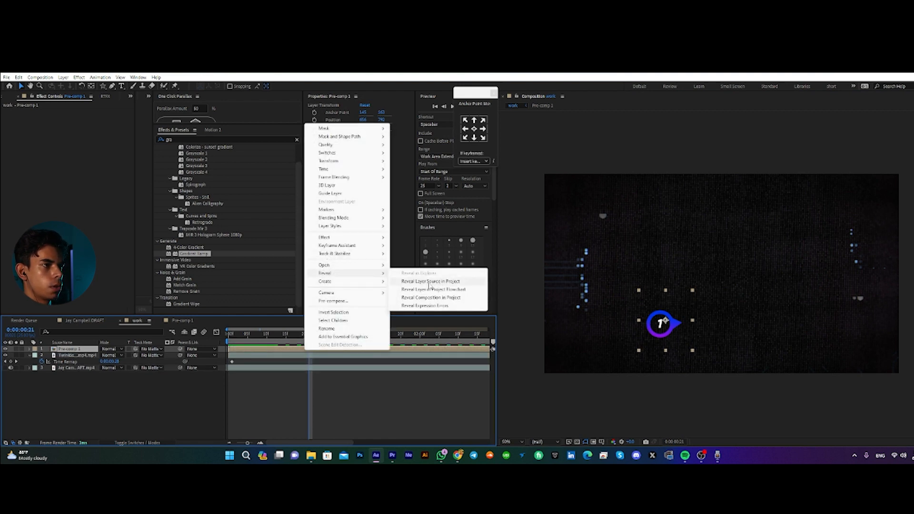
pyautogui.click(430, 283)
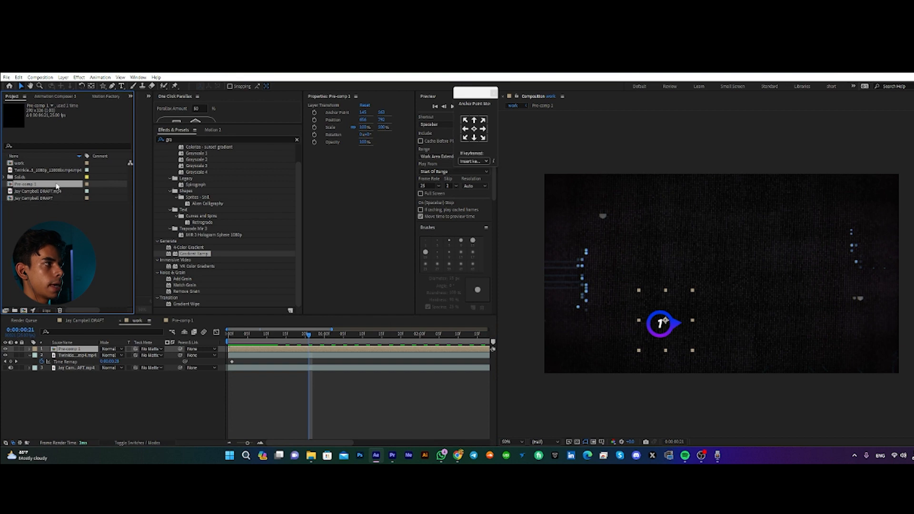
pyautogui.hotkey('ctrl', 'd')
pyautogui.moveTo(46, 189); pyautogui.dragTo(246, 363)
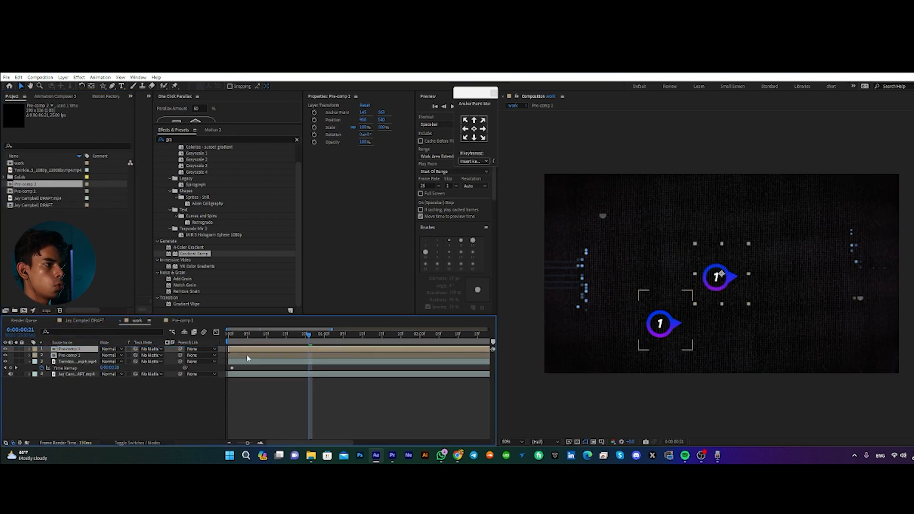
# Step: Make Pre-comp 2 start later and move it up and right of the first pin
pyautogui.click(246, 356)
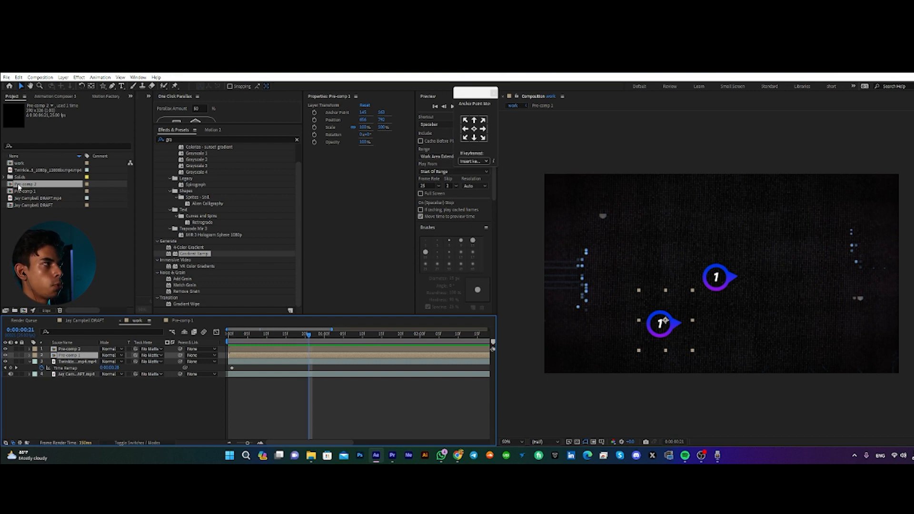
pyautogui.moveTo(263, 349); pyautogui.dragTo(334, 348)
pyautogui.moveTo(723, 274); pyautogui.dragTo(727, 268)
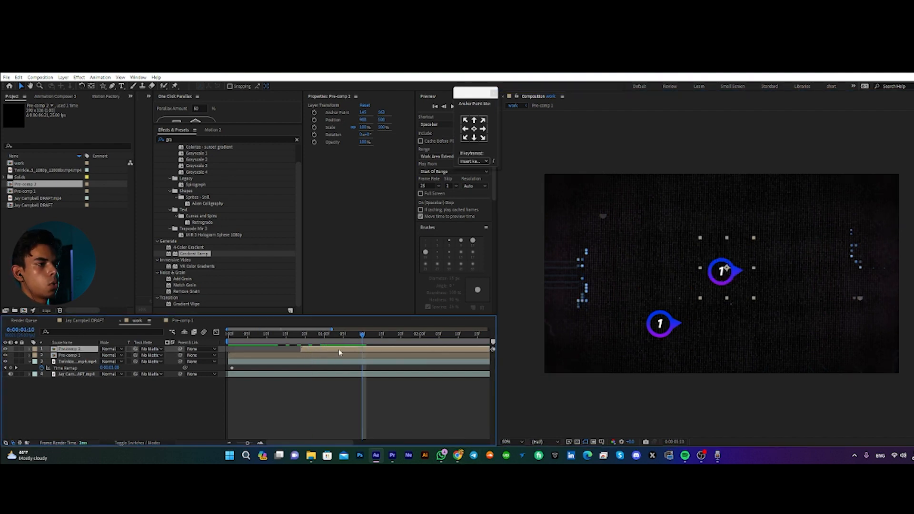
# Step: Change the second pin's number to '2' and raise it slightly in the work comp
pyautogui.doubleClick(702, 286)
pyautogui.doubleClick(703, 286)
pyautogui.write('2')
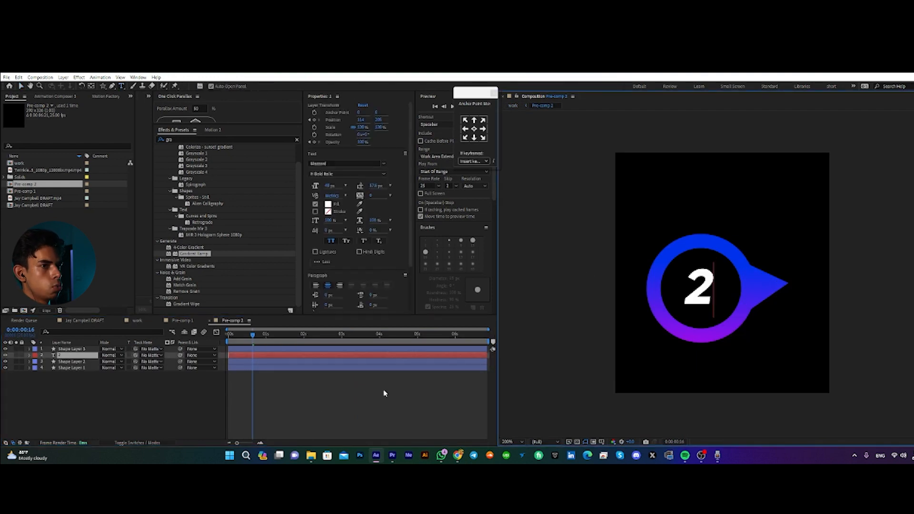
pyautogui.click(300, 424)
pyautogui.click(138, 320)
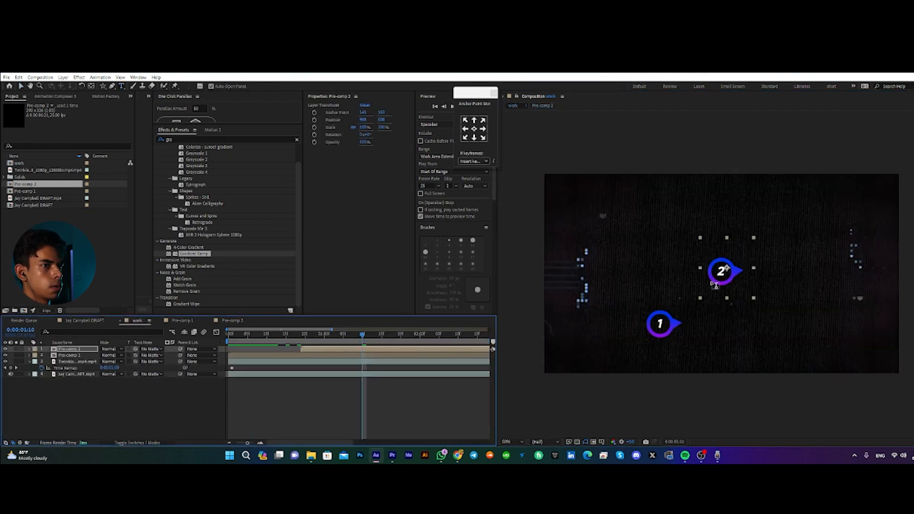
pyautogui.press('v')
pyautogui.moveTo(726, 273); pyautogui.dragTo(728, 260)
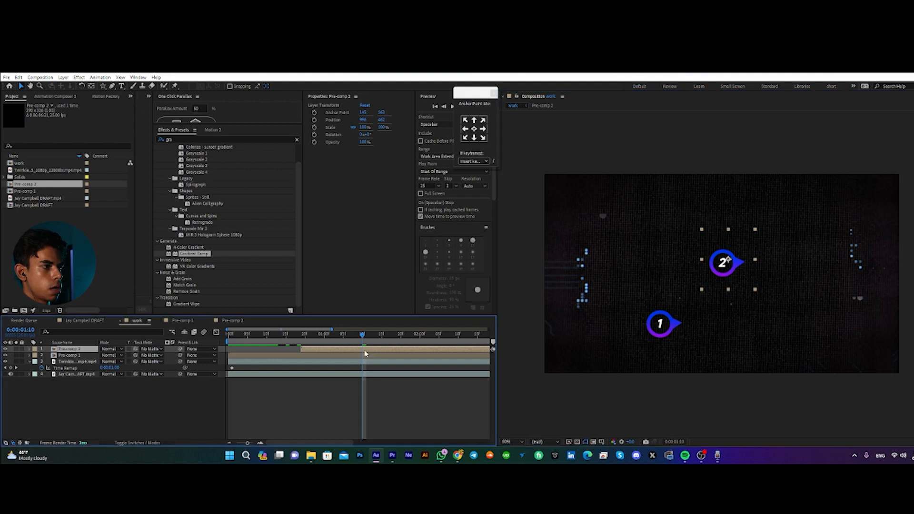
# Step: Flip the pin 2 triangle horizontally and move its Position keyframes to the ring's left side
pyautogui.doubleClick(712, 263)
pyautogui.click(760, 293)
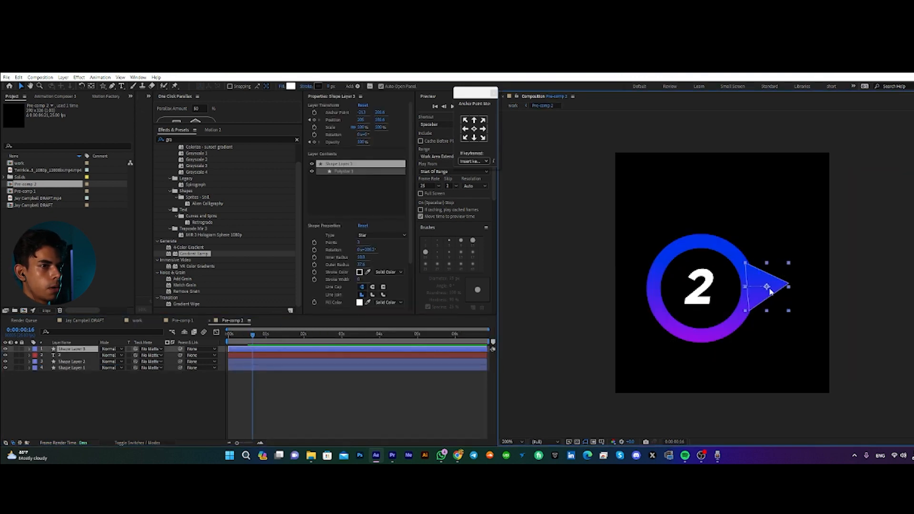
pyautogui.rightClick(278, 352)
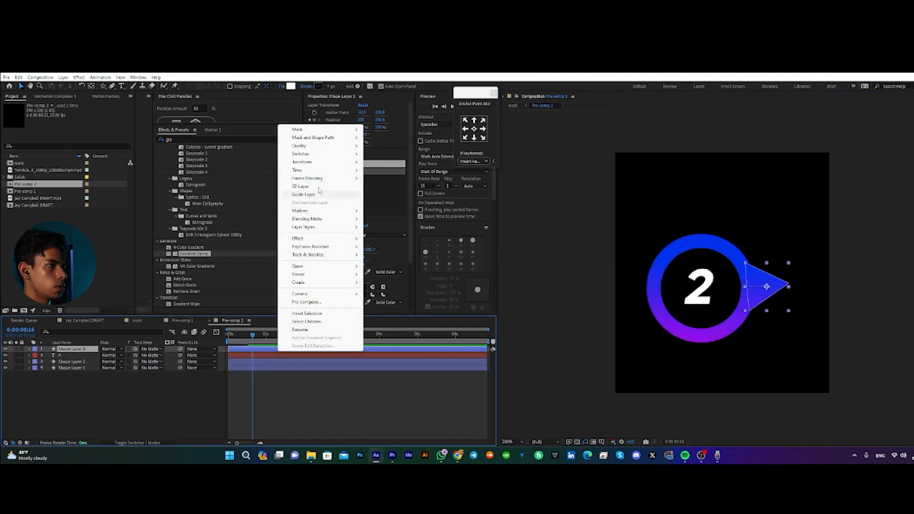
pyautogui.moveTo(310, 162)
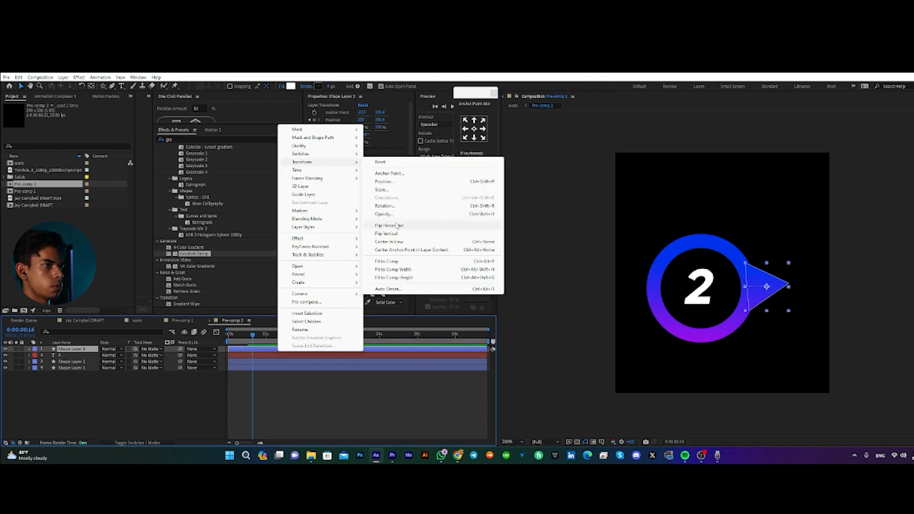
pyautogui.click(397, 226)
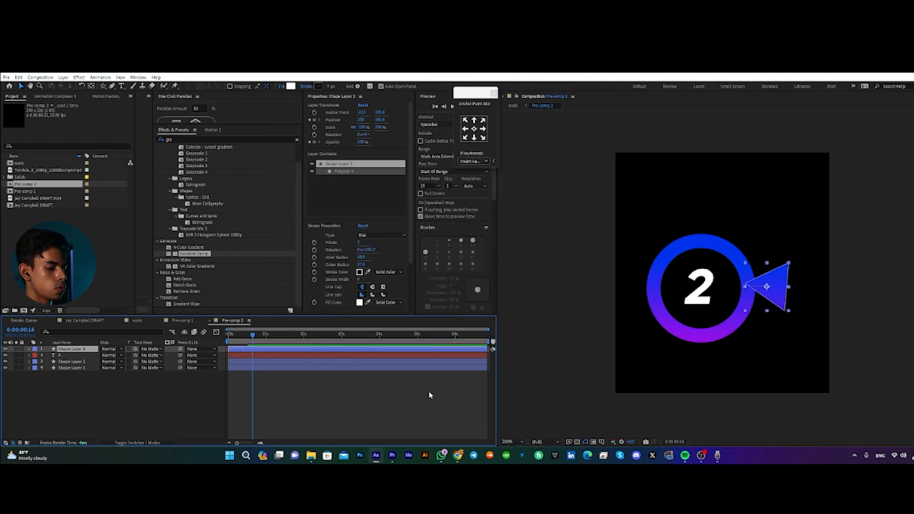
pyautogui.press('p')
pyautogui.click(5, 355)
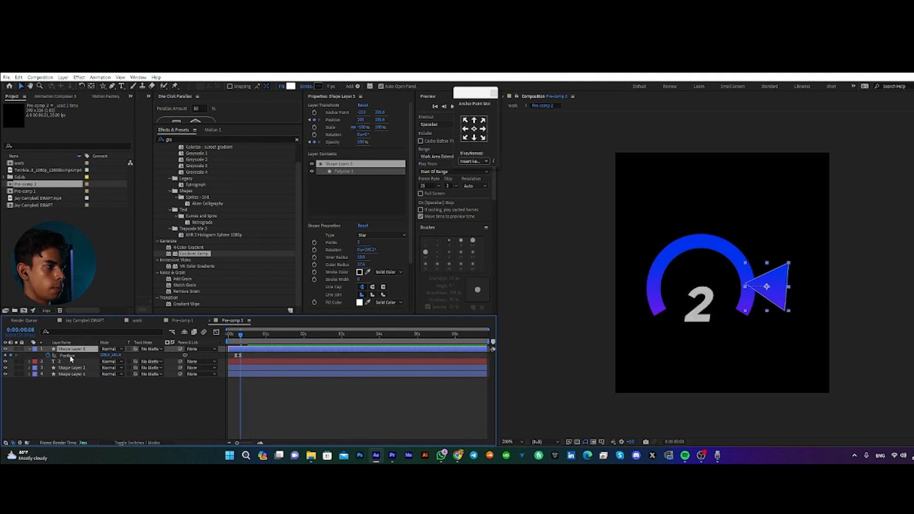
pyautogui.click(70, 357)
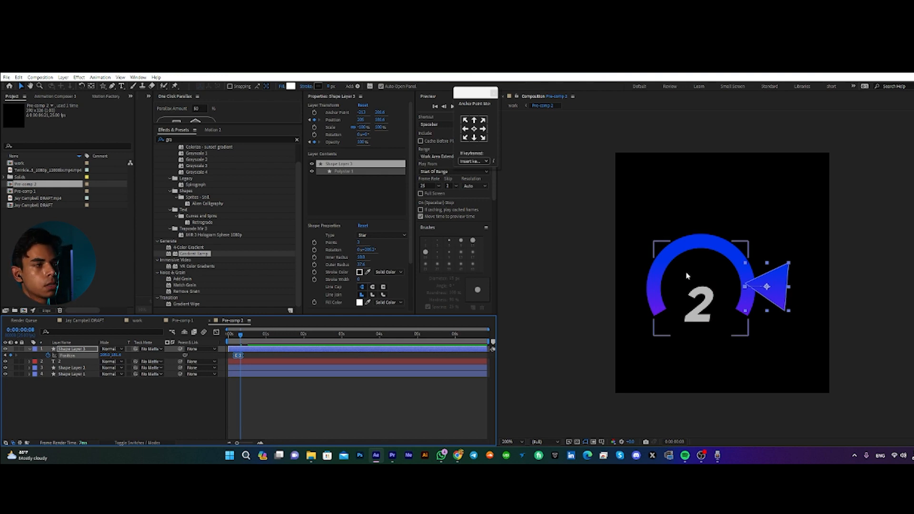
pyautogui.moveTo(103, 354); pyautogui.dragTo(18, 355)
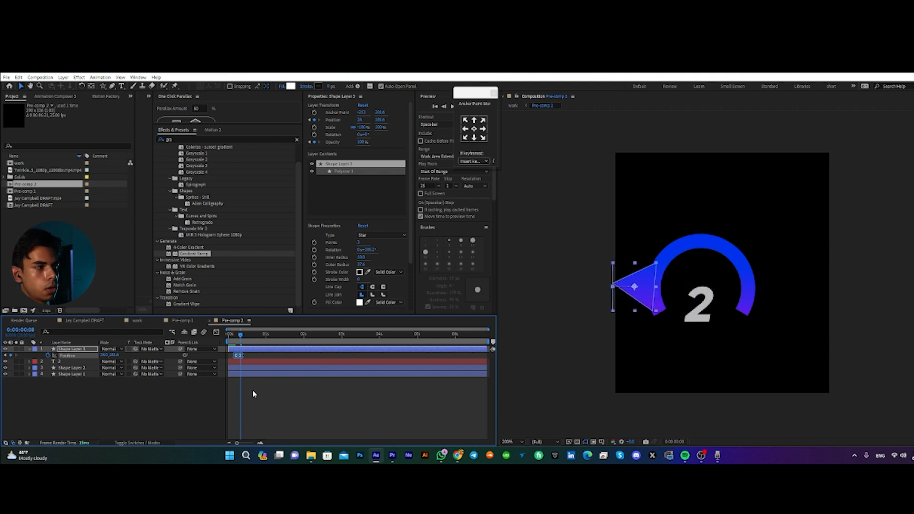
pyautogui.press('F2')
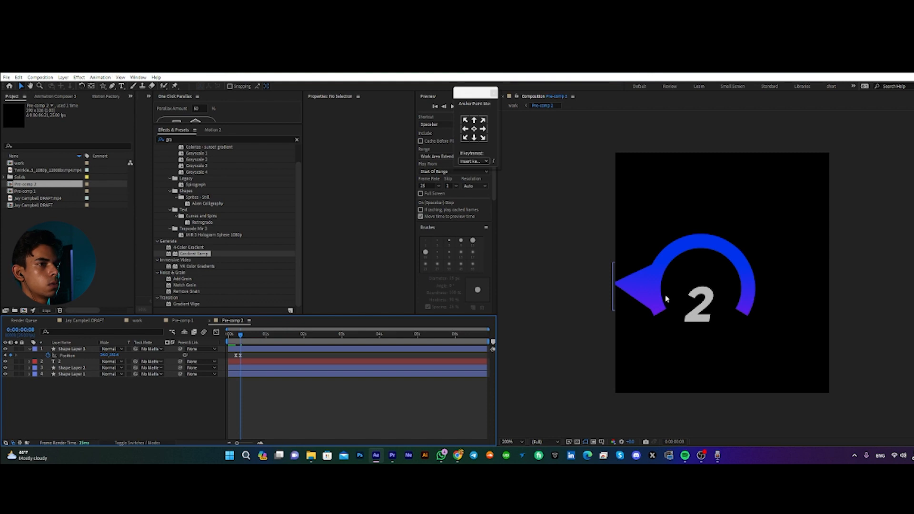
# Step: Widen Pre-comp 2 from 290 to 329 px in Composition Settings
pyautogui.press('.')
pyautogui.press('.')
pyautogui.click(40, 77)
pyautogui.click(48, 97)
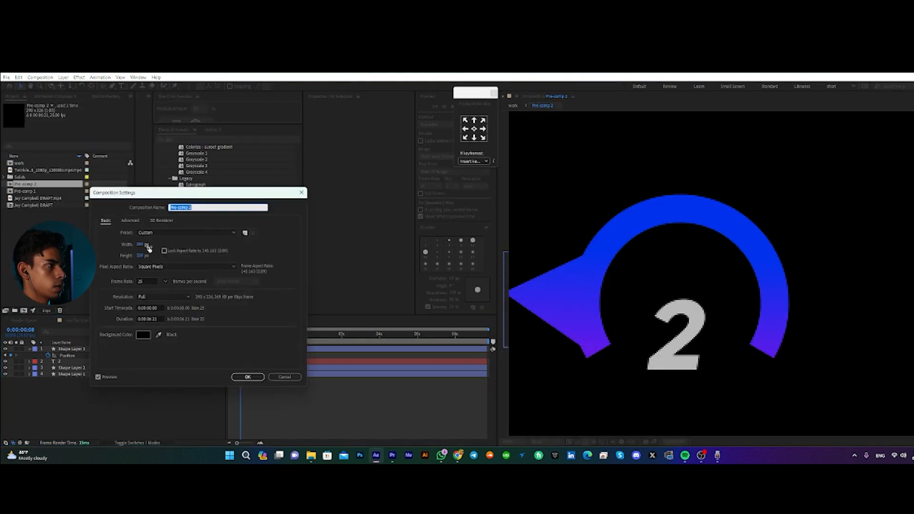
pyautogui.moveTo(141, 246); pyautogui.dragTo(160, 246)
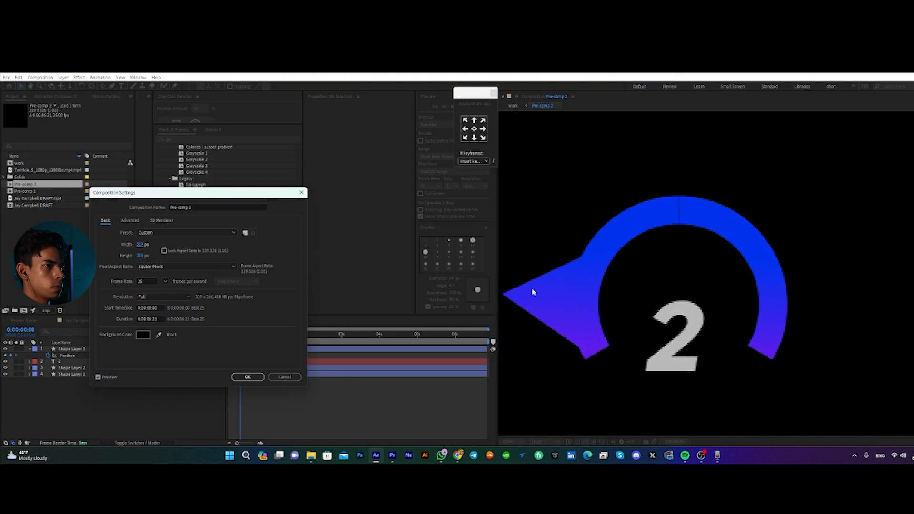
pyautogui.click(247, 377)
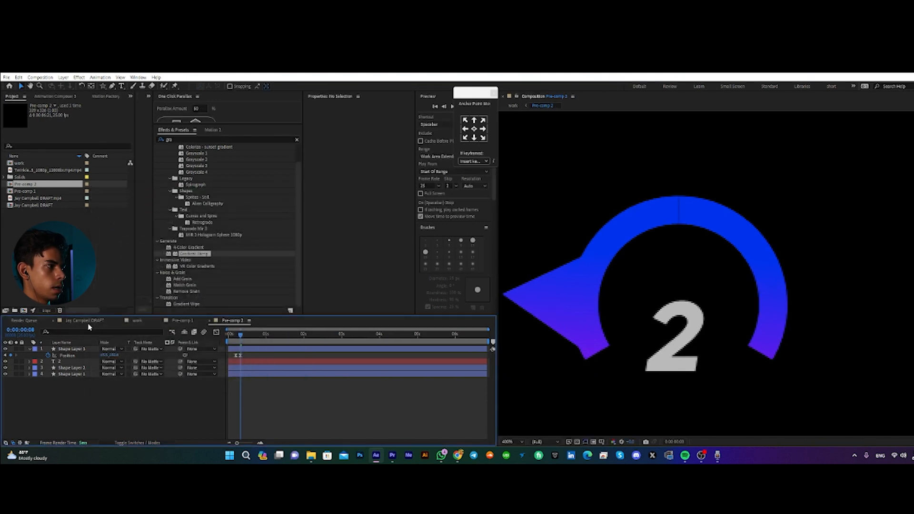
pyautogui.click(90, 321)
# Step: Preview the work composition's animation twice
pyautogui.click(137, 321)
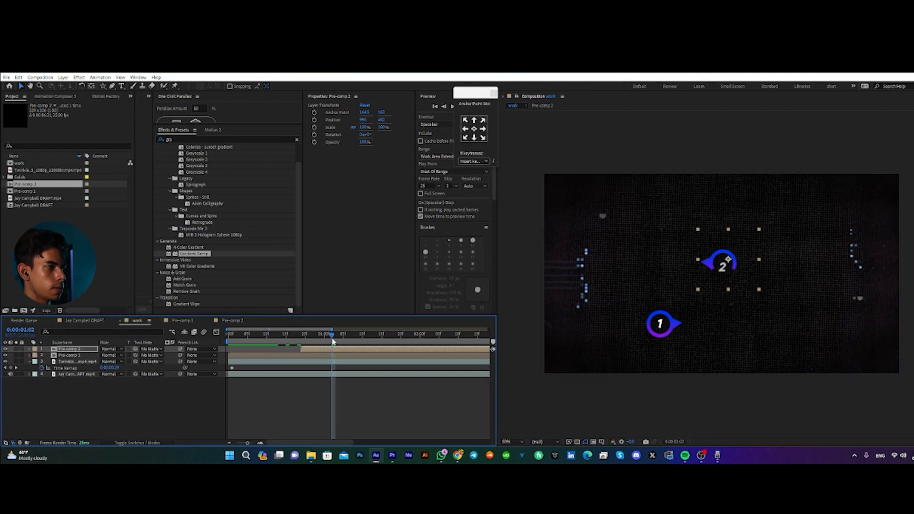
pyautogui.press('space')
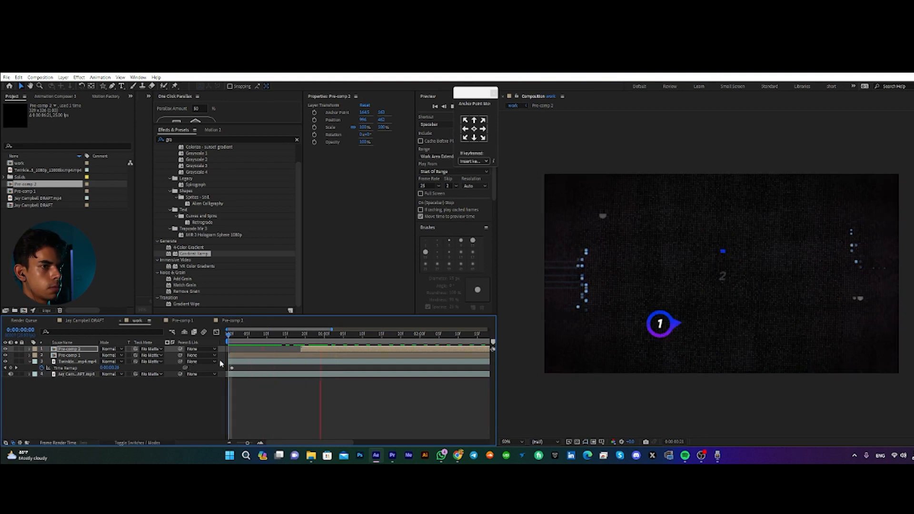
pyautogui.click(414, 382)
pyautogui.scroll(-5, 404, 374)
pyautogui.press('space')
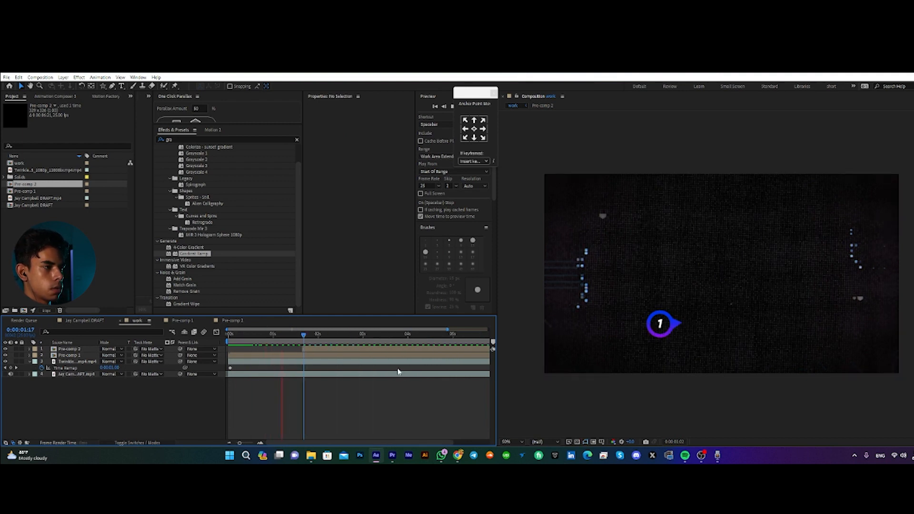
pyautogui.press('space')
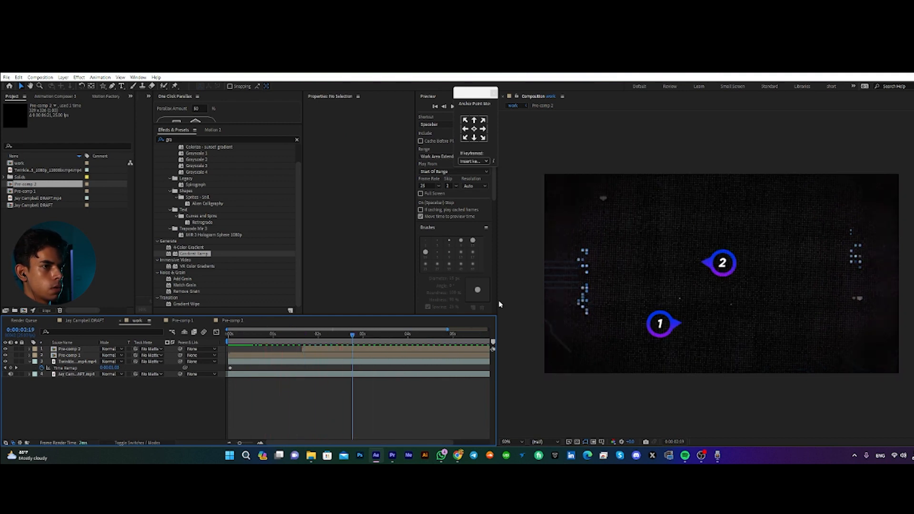
# Step: Move pins 1 and 2 together slightly left, then zoom the view back to 50%
pyautogui.press(',')
pyautogui.click(726, 275)
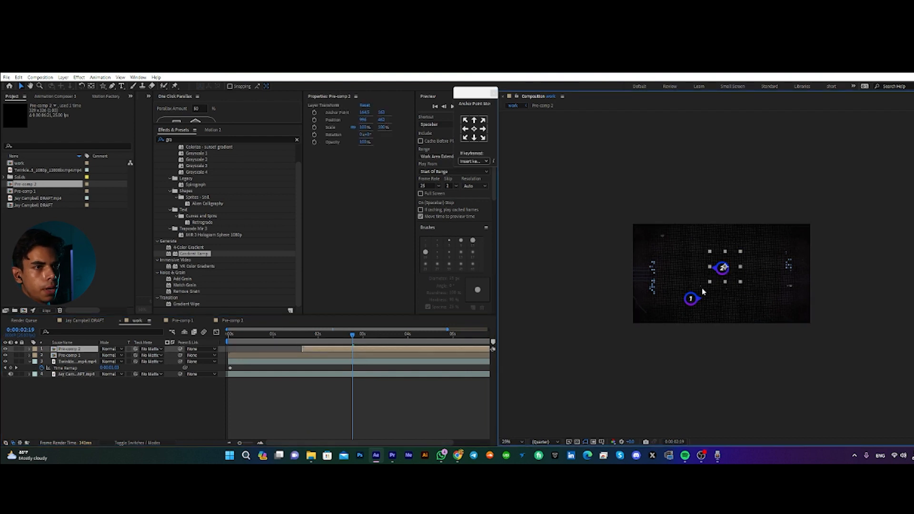
pyautogui.keyDown('shift'); pyautogui.click(695, 299); pyautogui.keyUp('shift')
pyautogui.moveTo(723, 268); pyautogui.dragTo(715, 268)
pyautogui.click(827, 251)
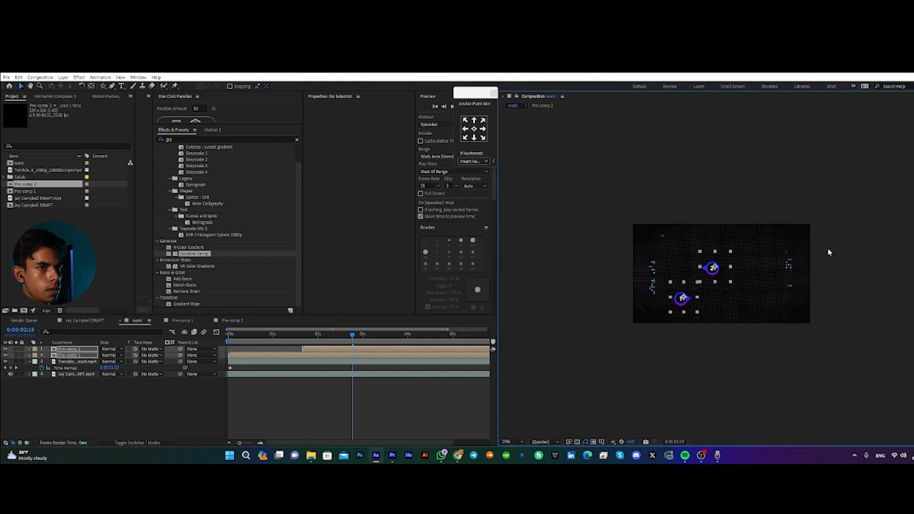
pyautogui.press('.')
# Step: Duplicate Pre-comp 2 in the Project panel as Pre-comp 3 and add it to the work composition
pyautogui.rightClick(332, 349)
pyautogui.moveTo(373, 275)
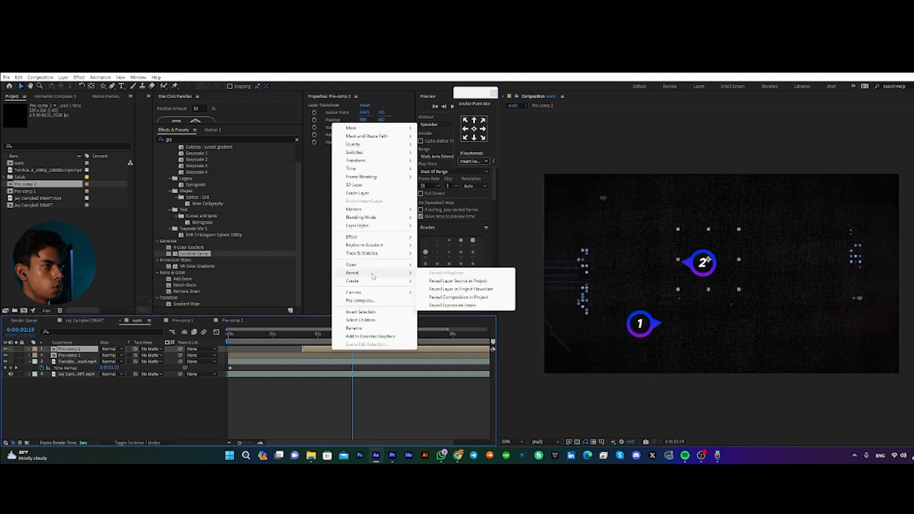
pyautogui.click(454, 282)
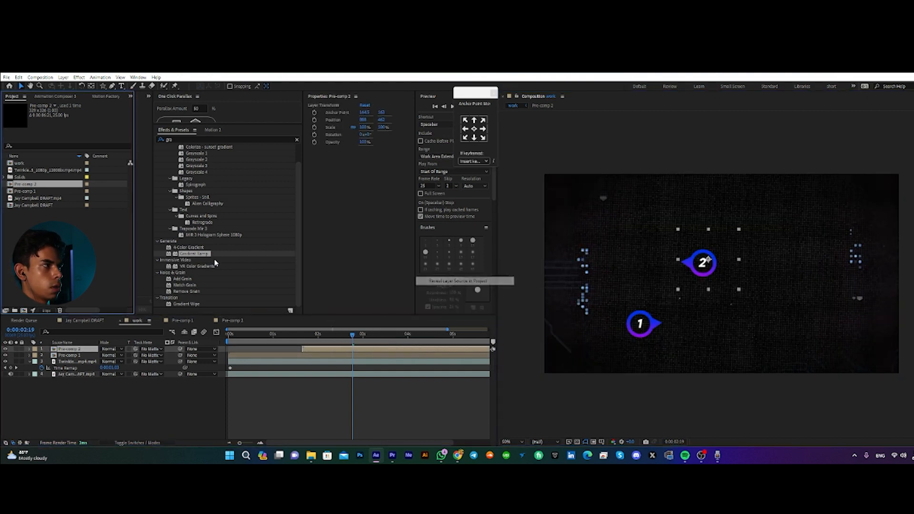
pyautogui.hotkey('ctrl', 'd')
pyautogui.moveTo(105, 337); pyautogui.dragTo(106, 346)
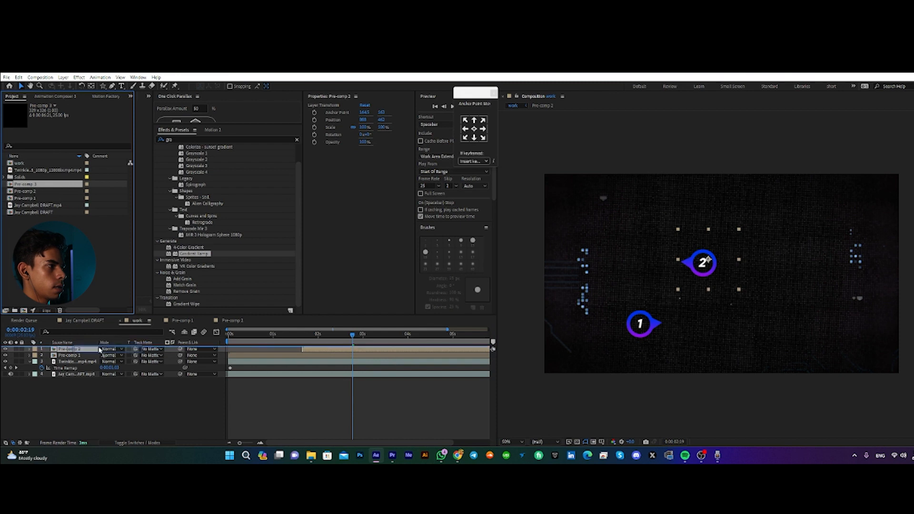
# Step: Start Pre-comp 3 later and position the new pin to the right of pin 2
pyautogui.moveTo(267, 352); pyautogui.dragTo(386, 352)
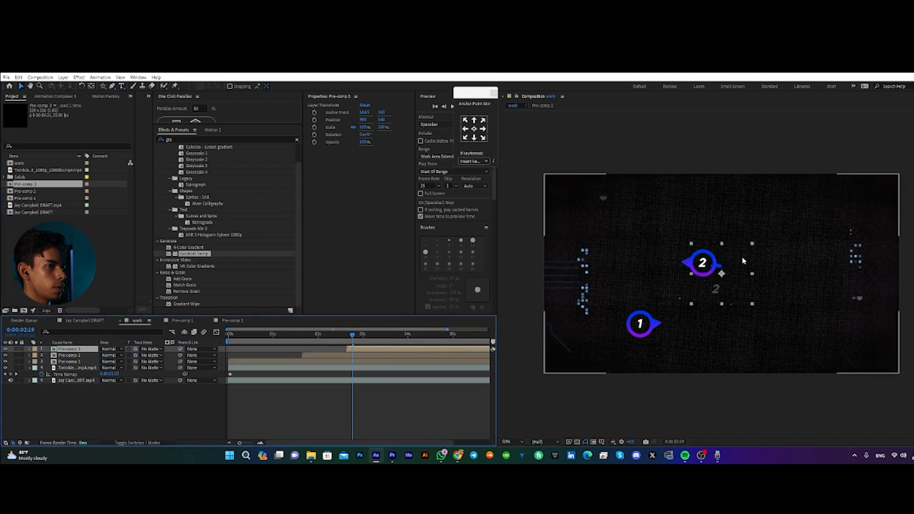
pyautogui.moveTo(719, 276); pyautogui.dragTo(817, 247)
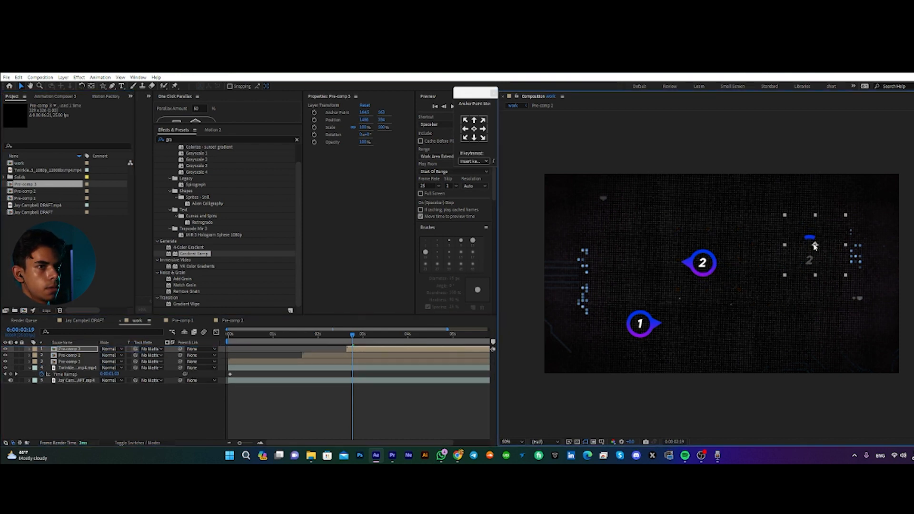
pyautogui.click(410, 336)
pyautogui.click(412, 337)
pyautogui.moveTo(824, 252); pyautogui.dragTo(797, 250)
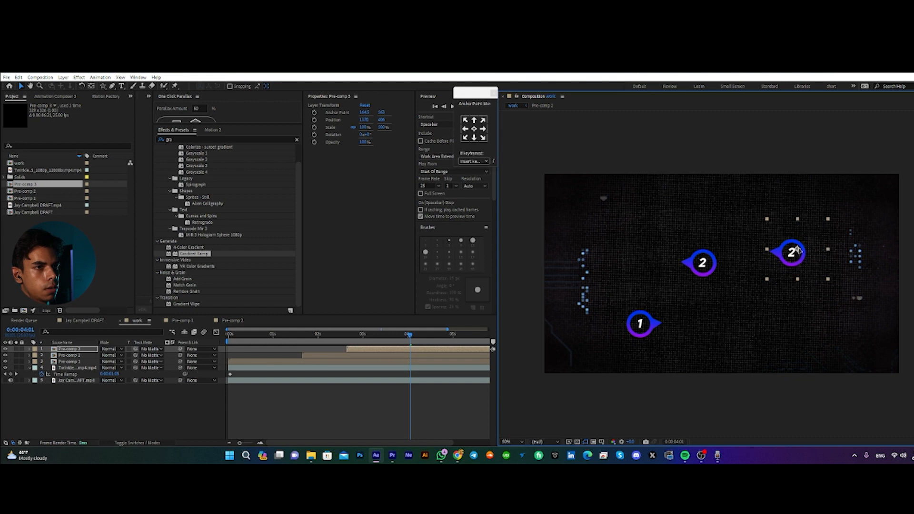
pyautogui.moveTo(798, 249)
pyautogui.mouseDown()
pyautogui.moveTo(794, 234)
pyautogui.moveTo(807, 260)
pyautogui.moveTo(804, 252)
pyautogui.mouseUp()
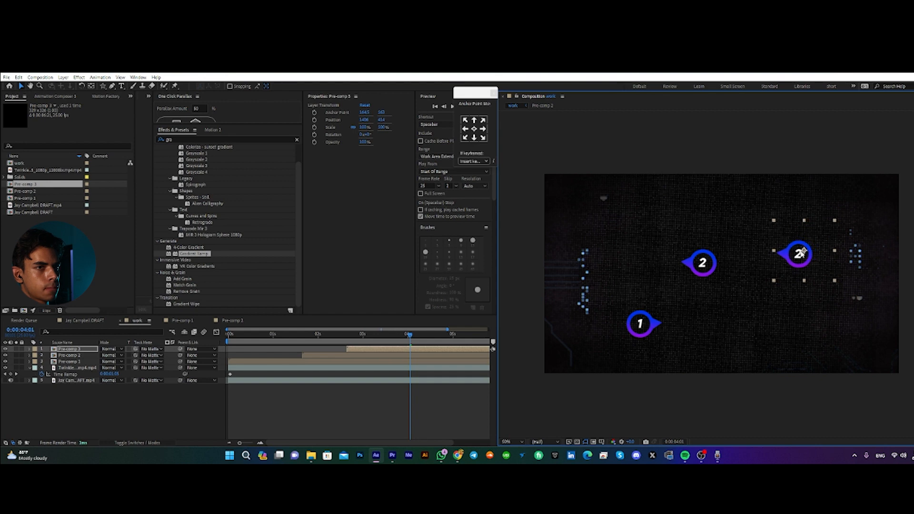
# Step: Inside Pre-comp 3, change the pin's number text to 3
pyautogui.doubleClick(432, 353)
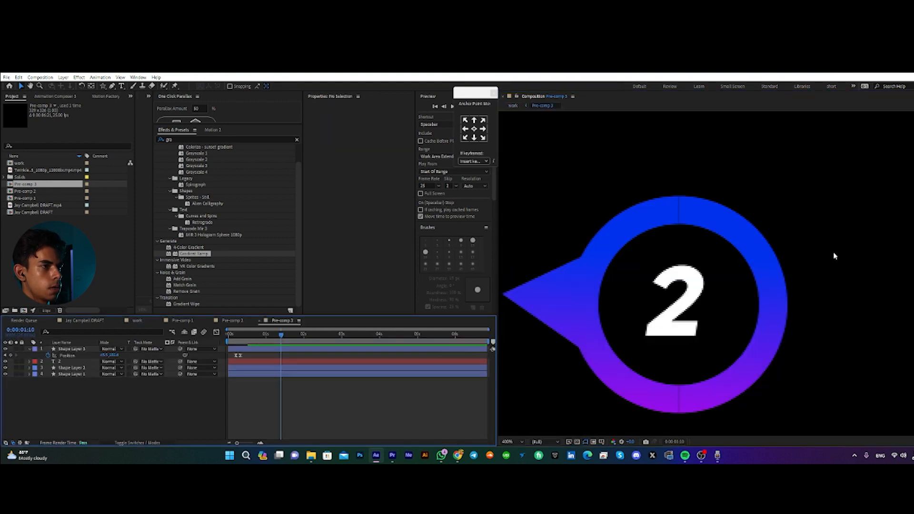
pyautogui.doubleClick(651, 328)
pyautogui.write('3')
pyautogui.click(376, 390)
# Step: Flip the triangle pointer layer horizontally
pyautogui.press(',')
pyautogui.click(640, 289)
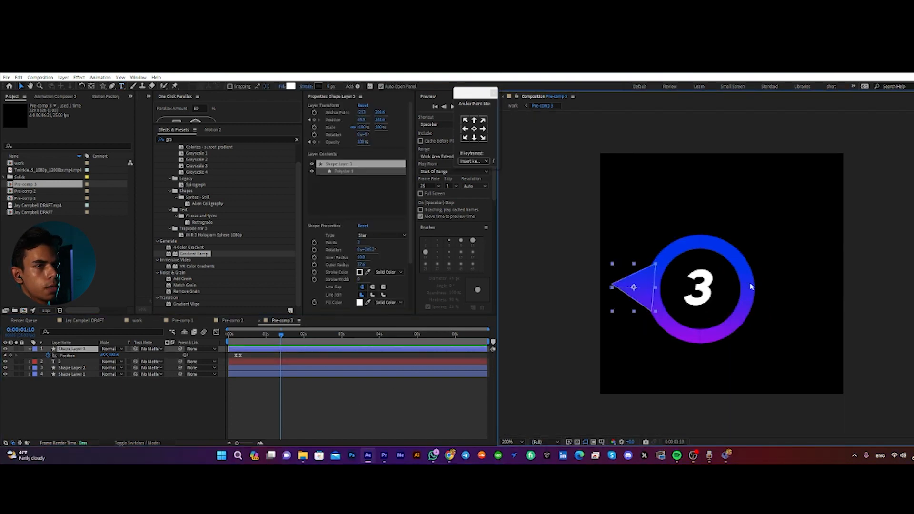
pyautogui.rightClick(71, 351)
pyautogui.moveTo(120, 166)
pyautogui.click(191, 227)
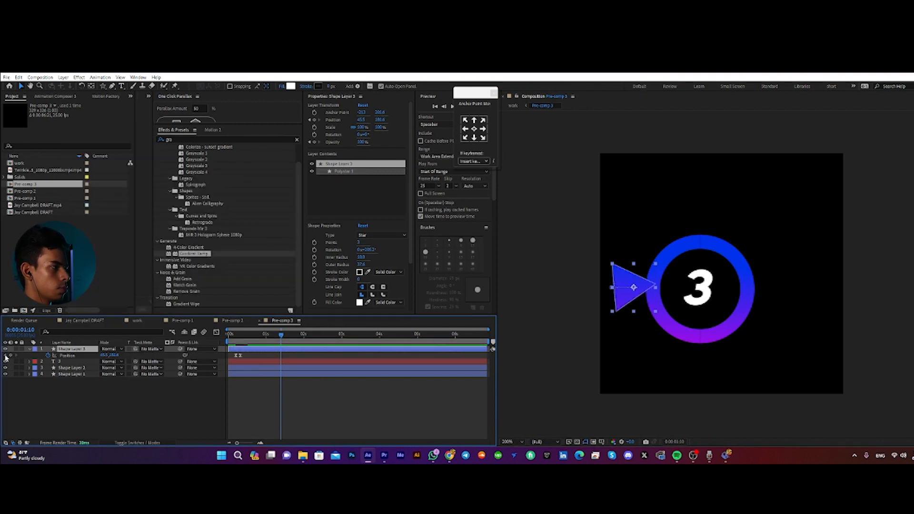
# Step: Move the triangle to the ring's right side (Position X 226.5), preview, and return to the work comp
pyautogui.press('Home')
pyautogui.click(88, 356)
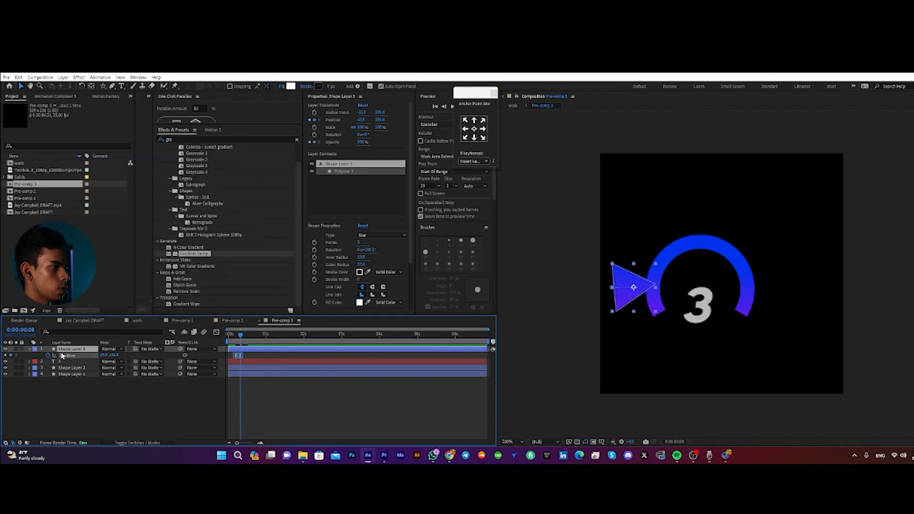
pyautogui.moveTo(104, 356); pyautogui.dragTo(182, 367)
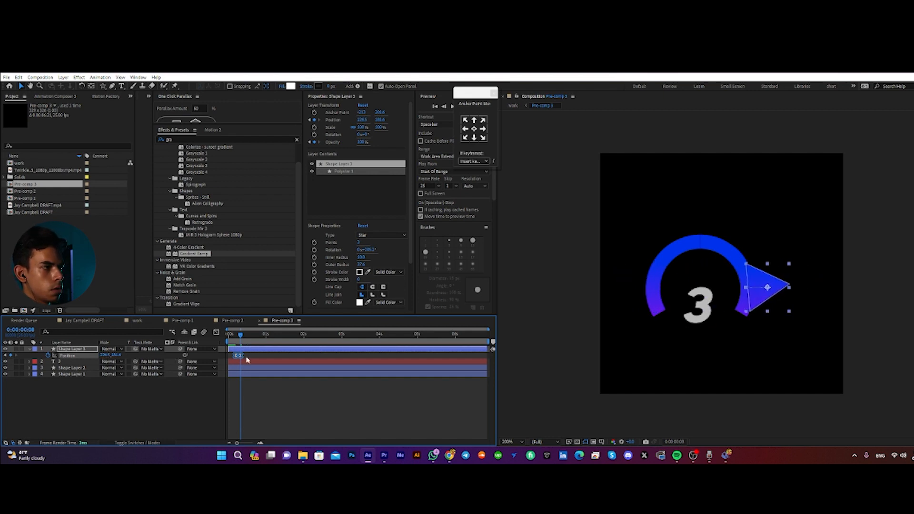
pyautogui.press('space')
pyautogui.press('space')
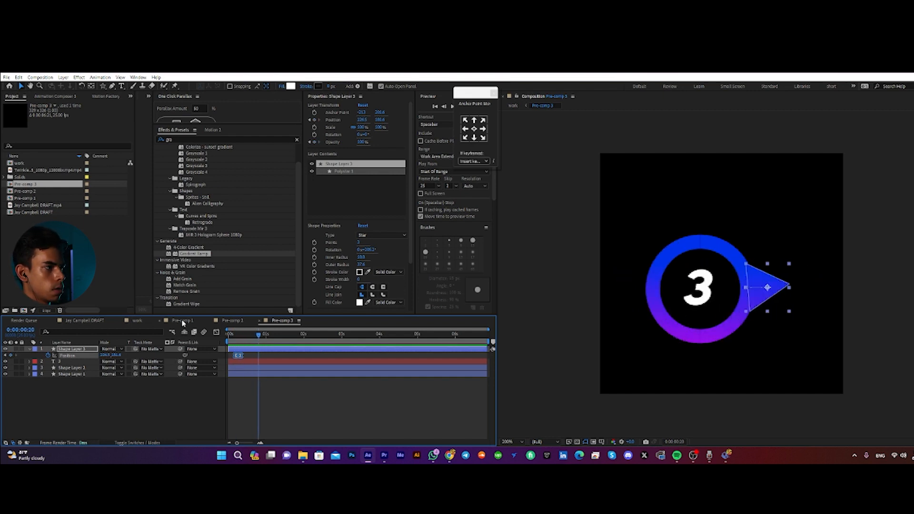
pyautogui.click(140, 321)
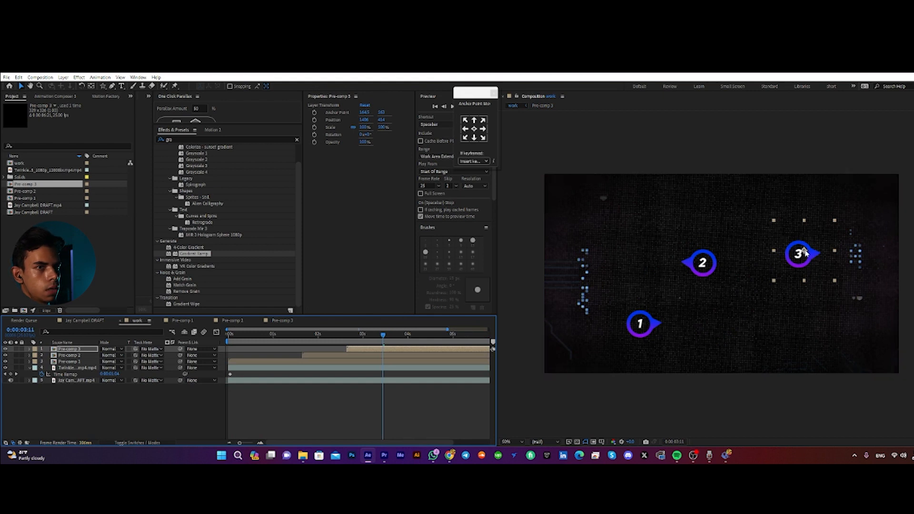
# Step: Preview the animation, start Pre-comp 3 later, and move pin 3 lower and to the left
pyautogui.moveTo(383, 335); pyautogui.dragTo(231, 376)
pyautogui.press('space')
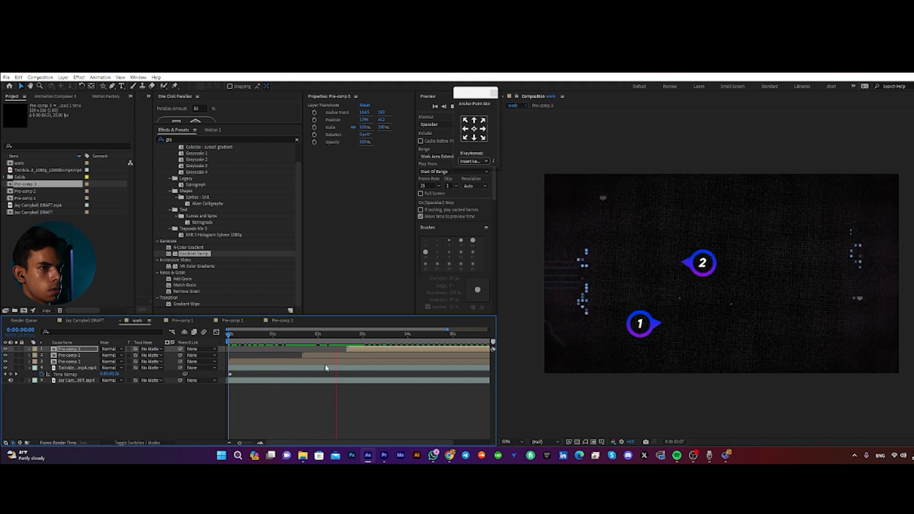
pyautogui.click(376, 356)
pyautogui.moveTo(376, 349); pyautogui.dragTo(422, 342)
pyautogui.click(405, 335)
pyautogui.moveTo(794, 256)
pyautogui.mouseDown()
pyautogui.moveTo(792, 308)
pyautogui.moveTo(785, 302)
pyautogui.mouseUp()
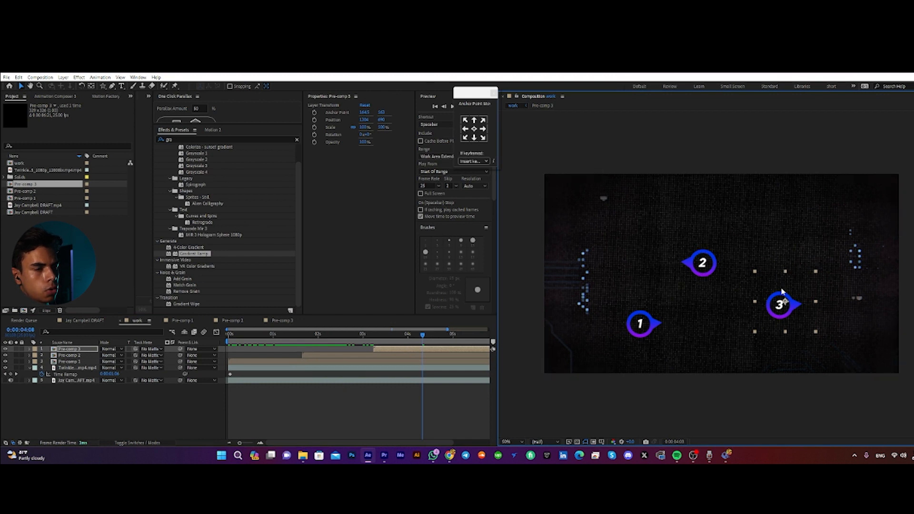
# Step: Switch to the DRAFT reference composition and find the frame showing all three pins
pyautogui.moveTo(421, 336)
pyautogui.mouseDown()
pyautogui.moveTo(373, 351)
pyautogui.moveTo(256, 352)
pyautogui.mouseUp()
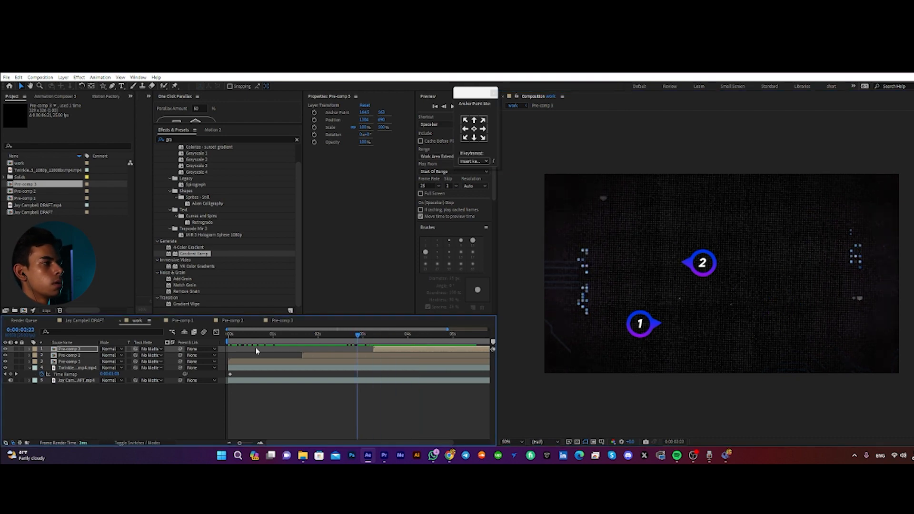
pyautogui.click(95, 322)
pyautogui.moveTo(371, 337)
pyautogui.mouseDown()
pyautogui.moveTo(347, 343)
pyautogui.moveTo(371, 342)
pyautogui.mouseUp()
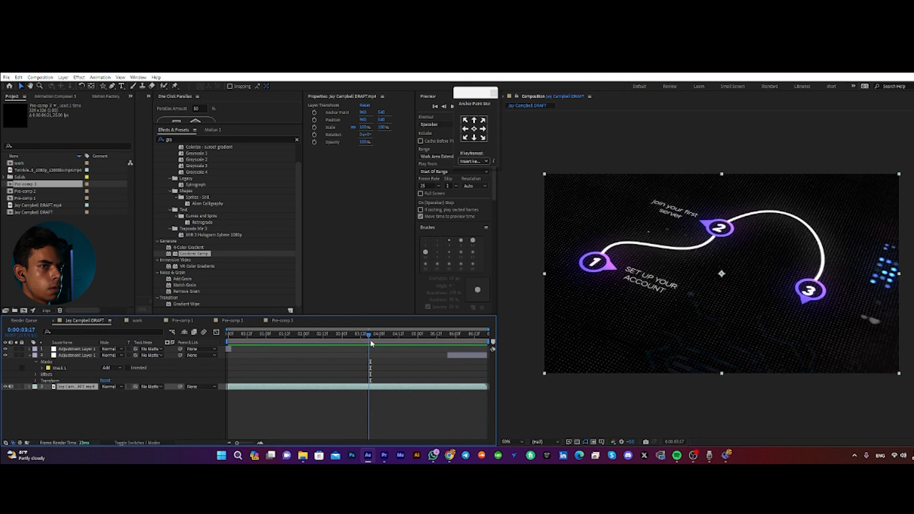
# Step: Return to the work composition and scrub back near the start
pyautogui.click(142, 322)
pyautogui.moveTo(359, 336); pyautogui.dragTo(255, 373)
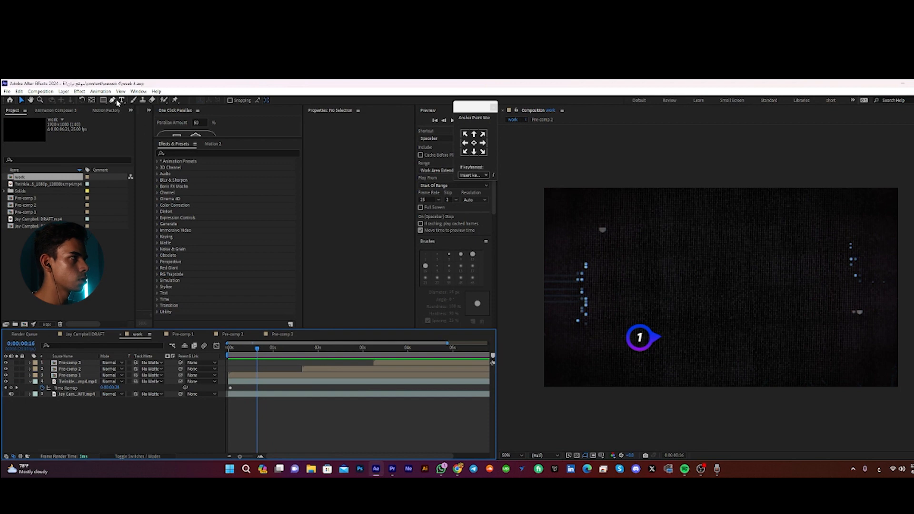
pyautogui.click(113, 86)
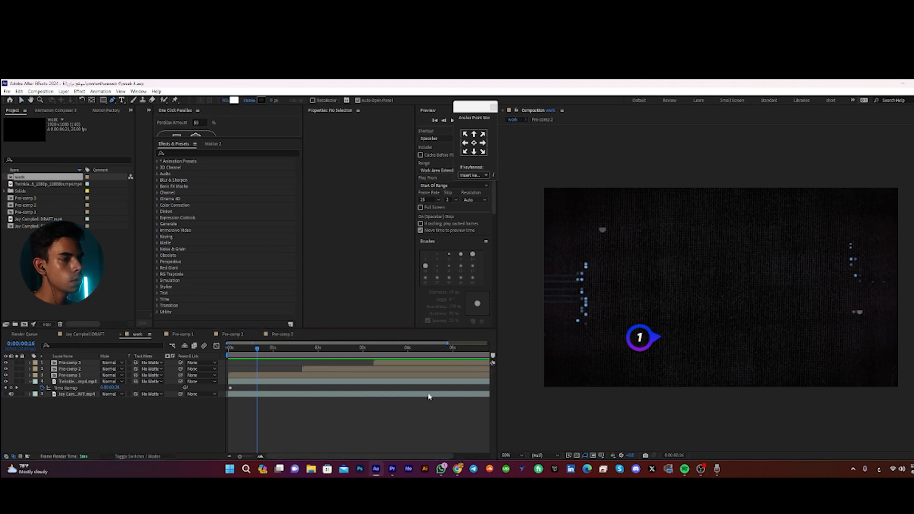
# Step: Draw a straight pen path from pin 1 to pin 2
pyautogui.moveTo(257, 349)
pyautogui.mouseDown()
pyautogui.moveTo(293, 353)
pyautogui.moveTo(252, 365)
pyautogui.moveTo(333, 348)
pyautogui.mouseUp()
pyautogui.click(641, 329)
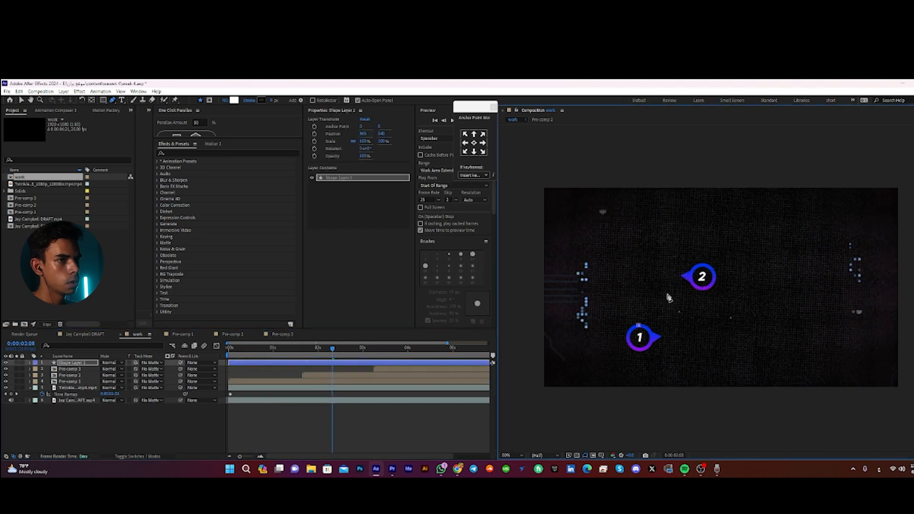
pyautogui.click(704, 293)
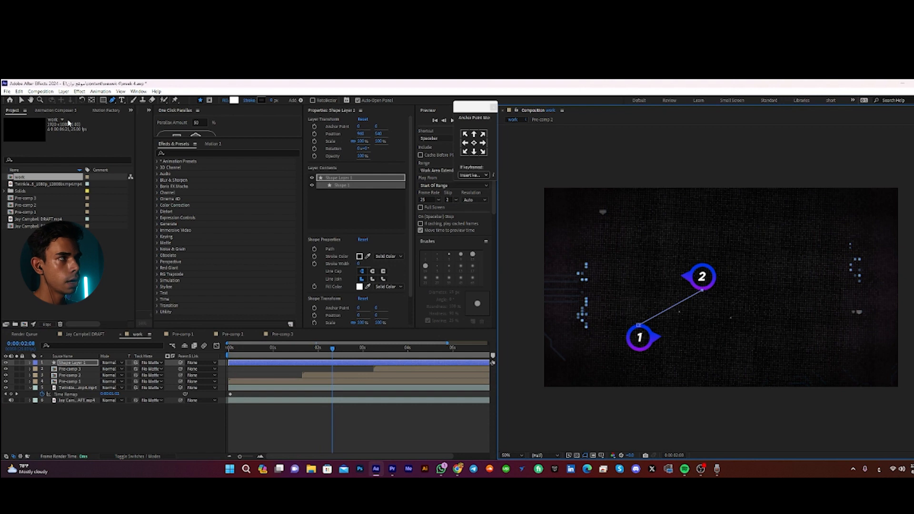
# Step: Use the Convert Vertex Tool to pull curve handles from both path ends, making an S-curve
pyautogui.click(112, 100)
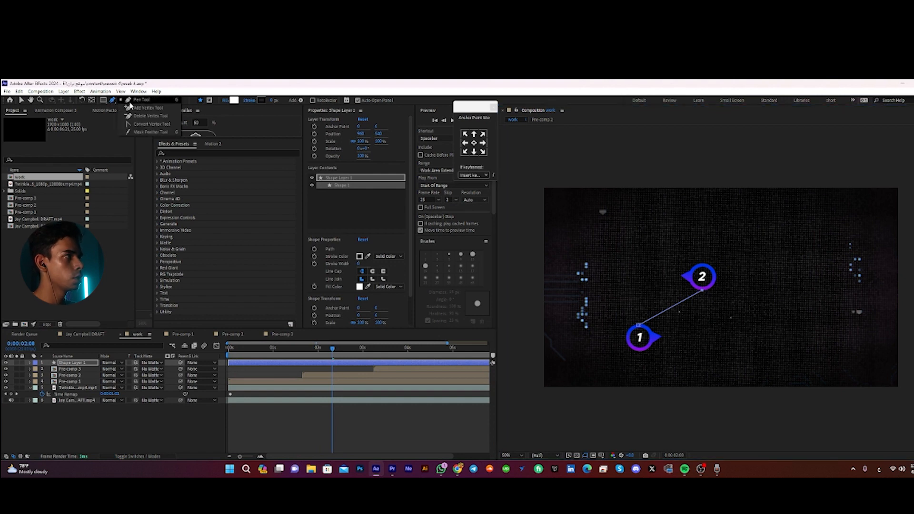
pyautogui.click(134, 124)
pyautogui.moveTo(702, 290)
pyautogui.mouseDown()
pyautogui.moveTo(685, 300)
pyautogui.moveTo(633, 290)
pyautogui.mouseUp()
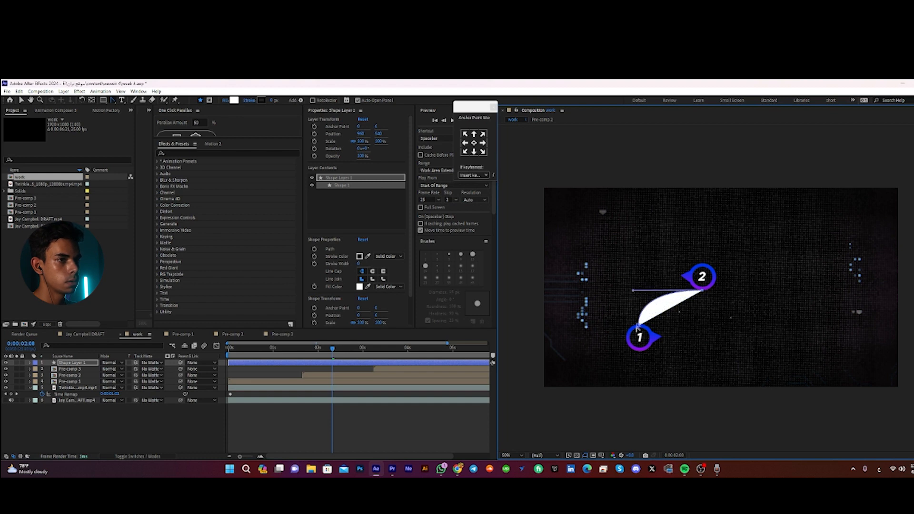
pyautogui.moveTo(640, 328)
pyautogui.mouseDown()
pyautogui.moveTo(636, 316)
pyautogui.moveTo(719, 319)
pyautogui.moveTo(712, 319)
pyautogui.mouseUp()
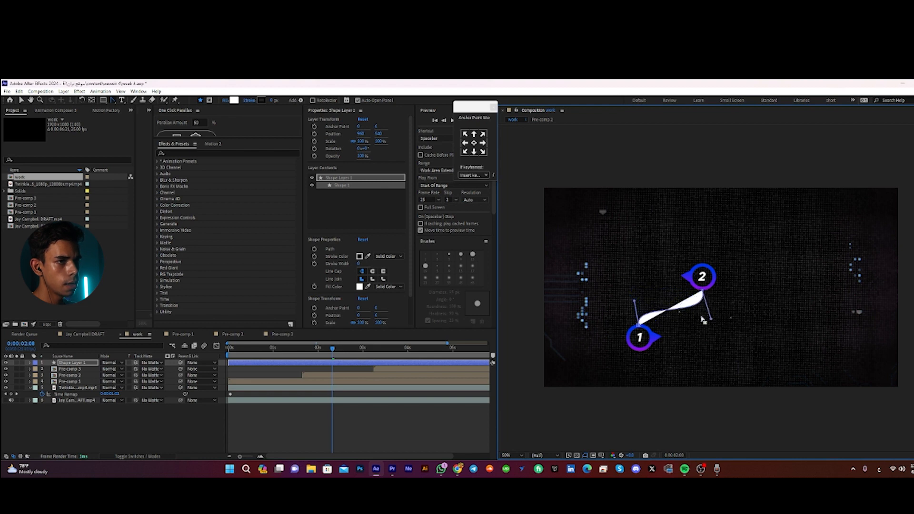
# Step: Set the path to no fill with a white stroke 15 px wide
pyautogui.click(223, 101)
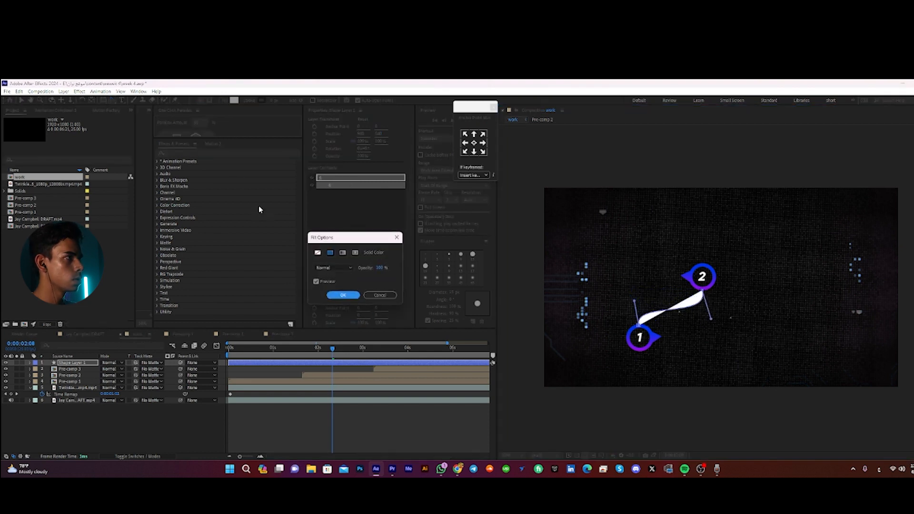
pyautogui.click(318, 253)
pyautogui.click(342, 295)
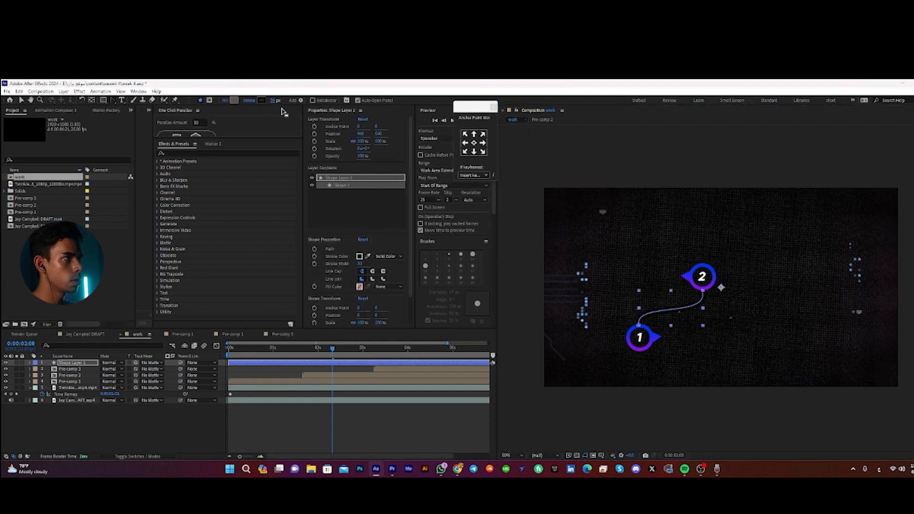
pyautogui.click(261, 102)
pyautogui.moveTo(127, 263); pyautogui.dragTo(55, 228)
pyautogui.click(223, 237)
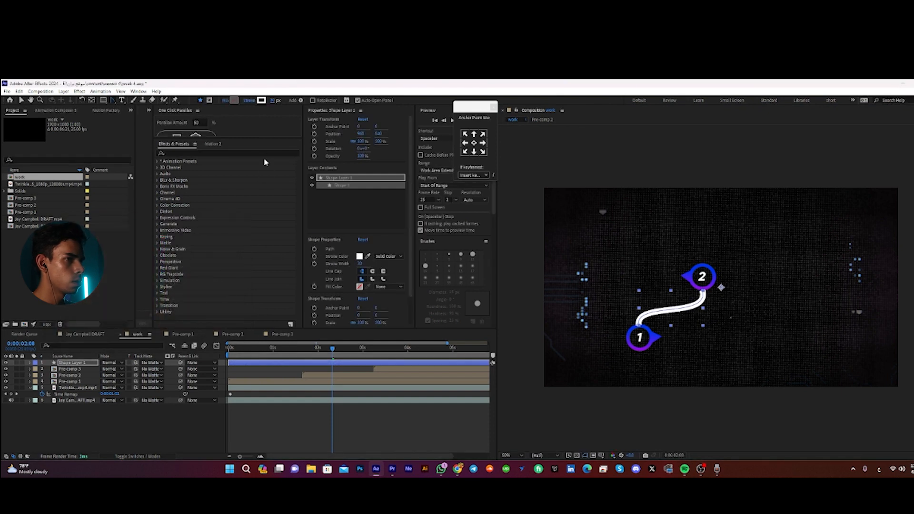
pyautogui.moveTo(273, 101); pyautogui.dragTo(269, 101)
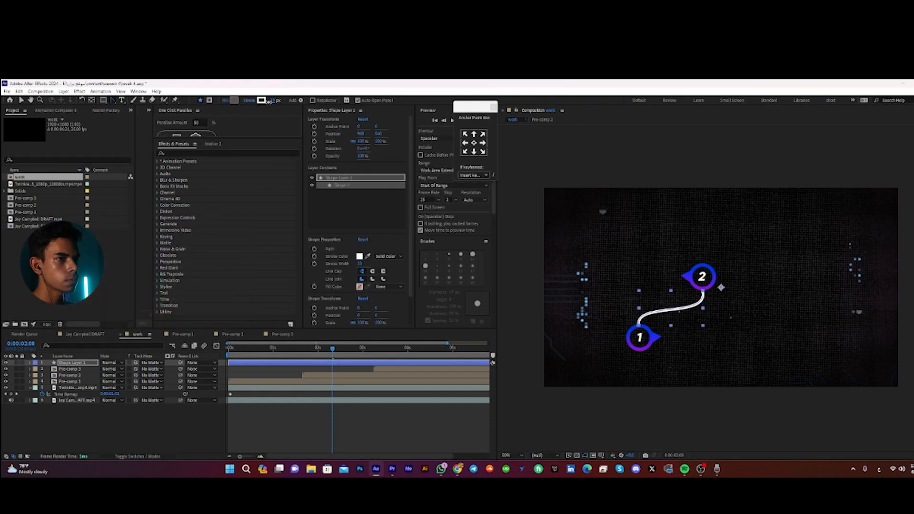
# Step: Make the curve handles vertical at both ends: pin 2's down, pin 1's up
pyautogui.moveTo(702, 291); pyautogui.dragTo(703, 304)
pyautogui.hotkey('ctrl', 'z')
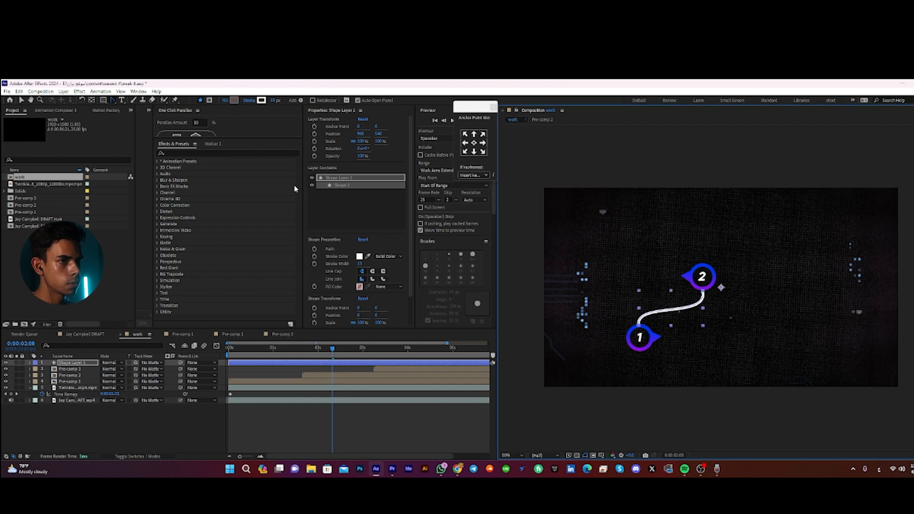
pyautogui.click(113, 101)
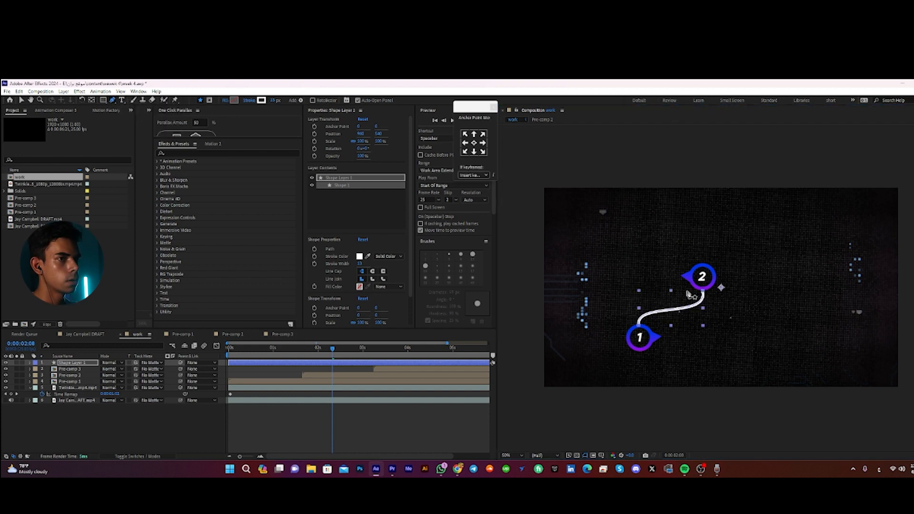
pyautogui.click(703, 293)
pyautogui.moveTo(711, 320); pyautogui.dragTo(703, 326)
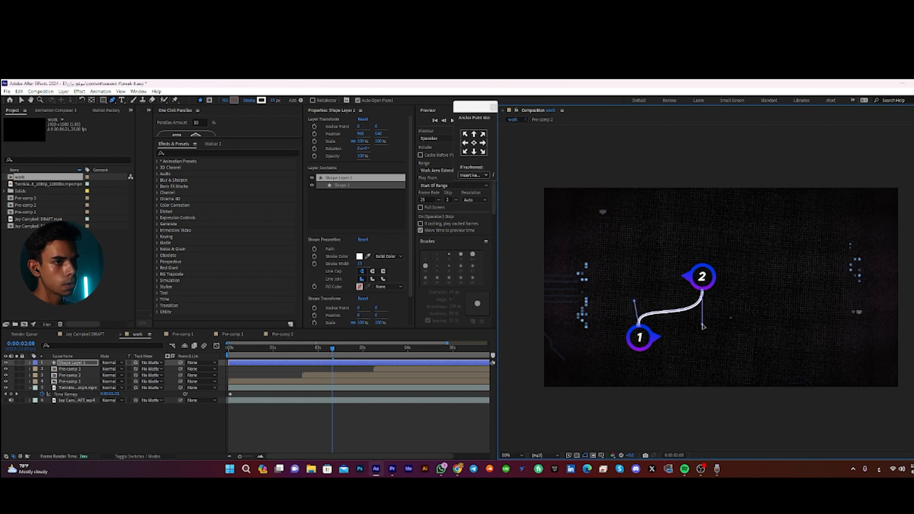
pyautogui.moveTo(636, 300); pyautogui.dragTo(637, 294)
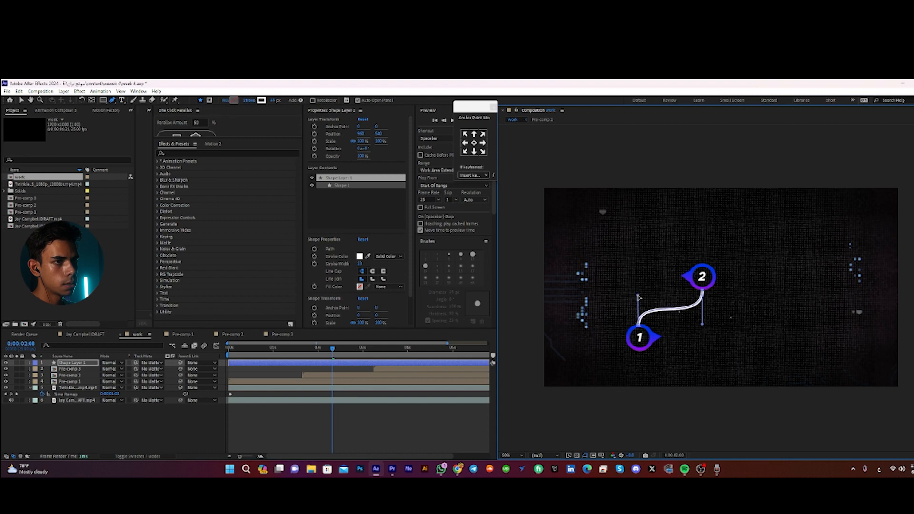
pyautogui.click(29, 362)
# Step: Add Trim Paths to Shape 1 and start keyframing its End property
pyautogui.click(37, 369)
pyautogui.click(42, 375)
pyautogui.click(49, 388)
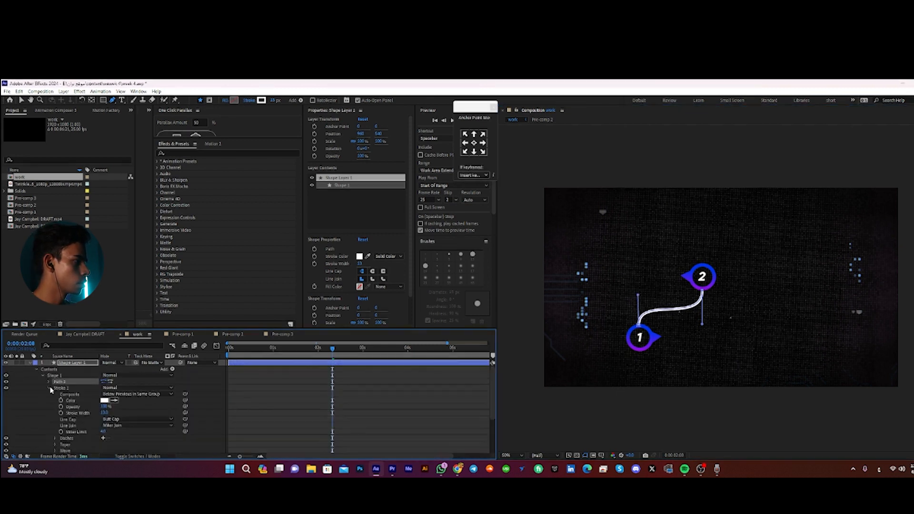
pyautogui.click(172, 369)
pyautogui.click(199, 329)
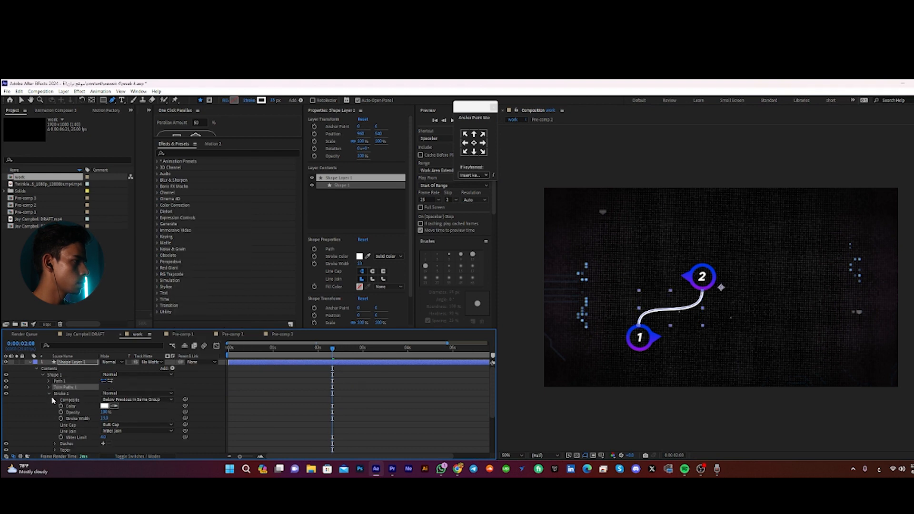
pyautogui.click(49, 388)
pyautogui.click(61, 400)
# Step: Set End to 0% at 0:00:00:15 so the line draws on, then preview
pyautogui.moveTo(327, 353)
pyautogui.mouseDown()
pyautogui.moveTo(307, 350)
pyautogui.moveTo(324, 350)
pyautogui.mouseUp()
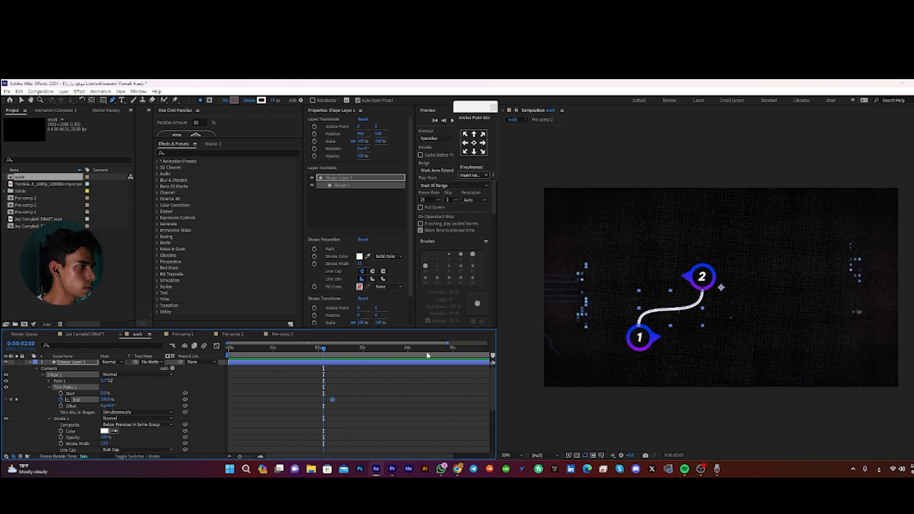
pyautogui.moveTo(333, 401); pyautogui.dragTo(324, 402)
pyautogui.moveTo(322, 352)
pyautogui.mouseDown()
pyautogui.moveTo(240, 413)
pyautogui.moveTo(257, 402)
pyautogui.mouseUp()
pyautogui.click(104, 400)
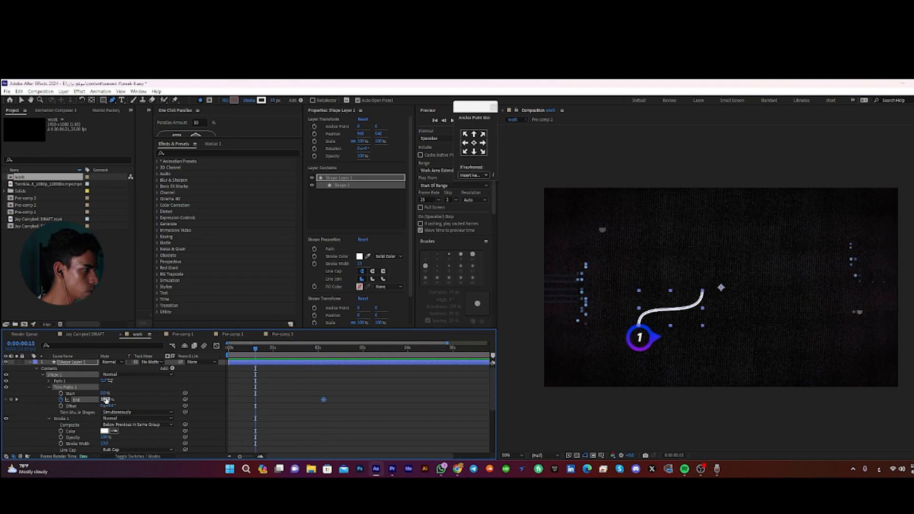
pyautogui.write('0')
pyautogui.press('Return')
pyautogui.click(298, 390)
pyautogui.press('space')
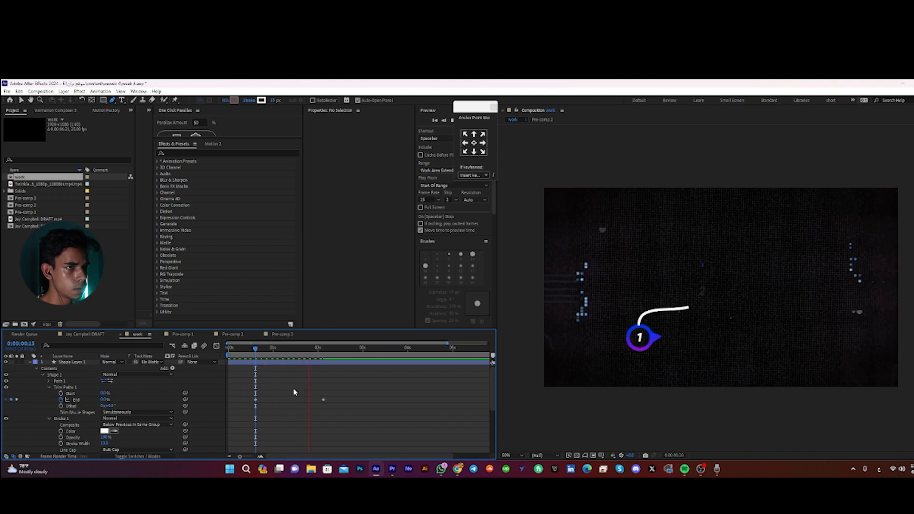
pyautogui.click(350, 349)
pyautogui.moveTo(351, 350); pyautogui.dragTo(399, 350)
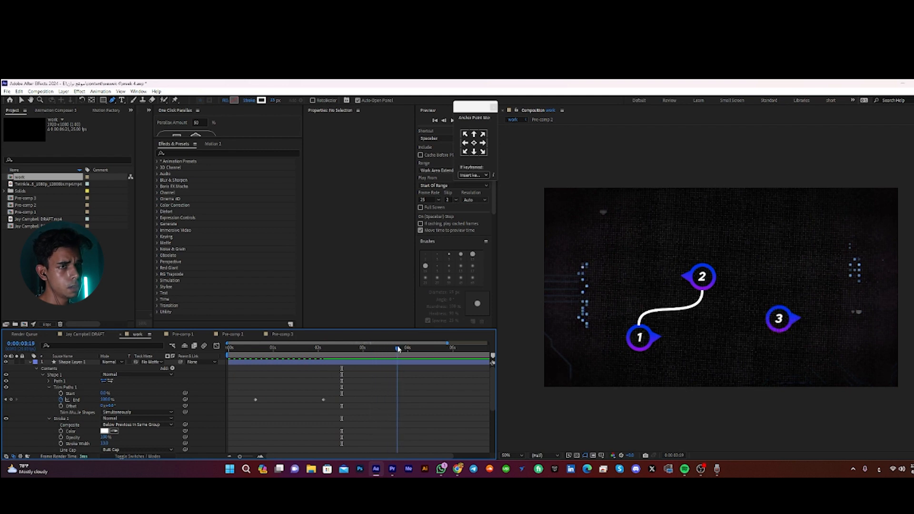
# Step: Nudge the Pre-comp 3 pin slightly lower, then scrub between 0:00:01:21 and 0:00:03:21 to check
pyautogui.scroll(-5, 166, 396)
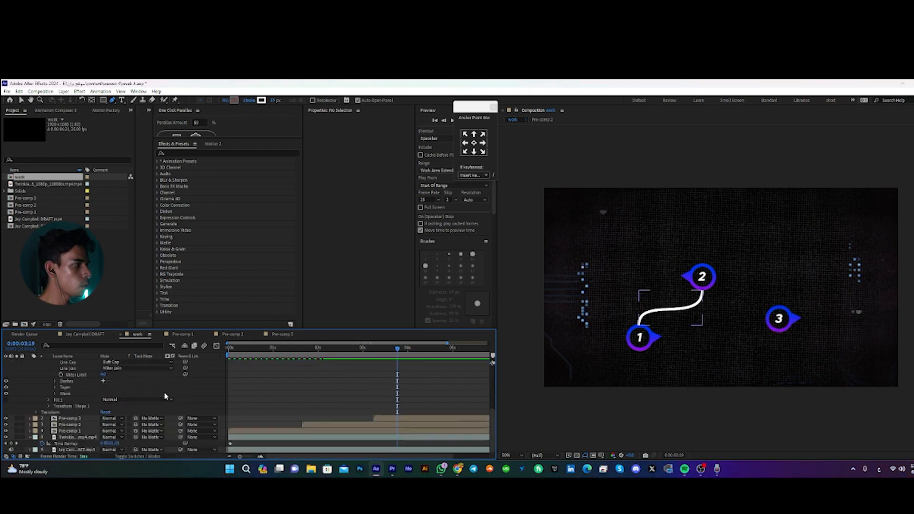
pyautogui.click(80, 418)
pyautogui.press('v')
pyautogui.moveTo(784, 316); pyautogui.dragTo(786, 303)
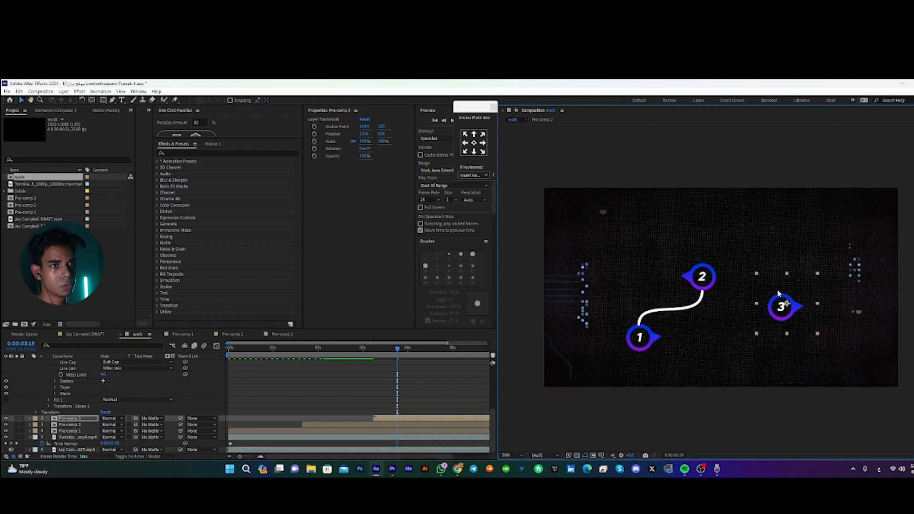
pyautogui.moveTo(786, 307); pyautogui.dragTo(784, 315)
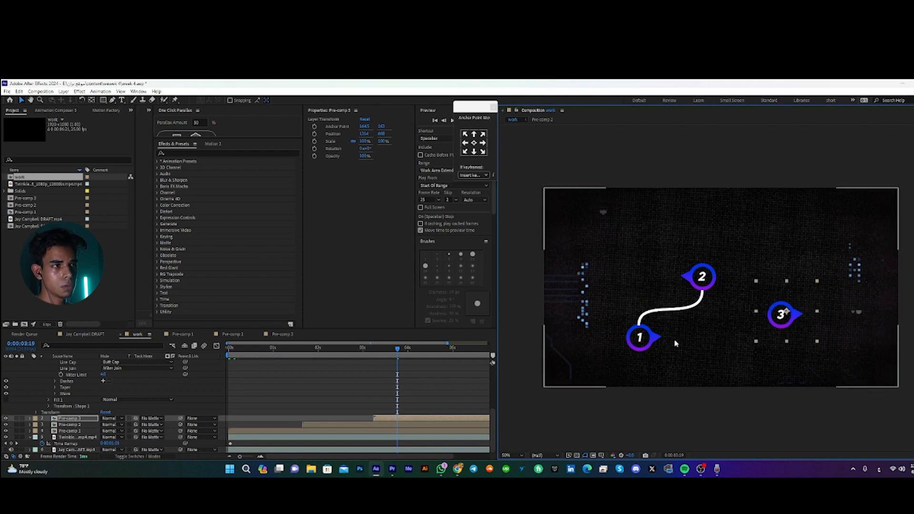
pyautogui.moveTo(400, 354); pyautogui.dragTo(388, 354)
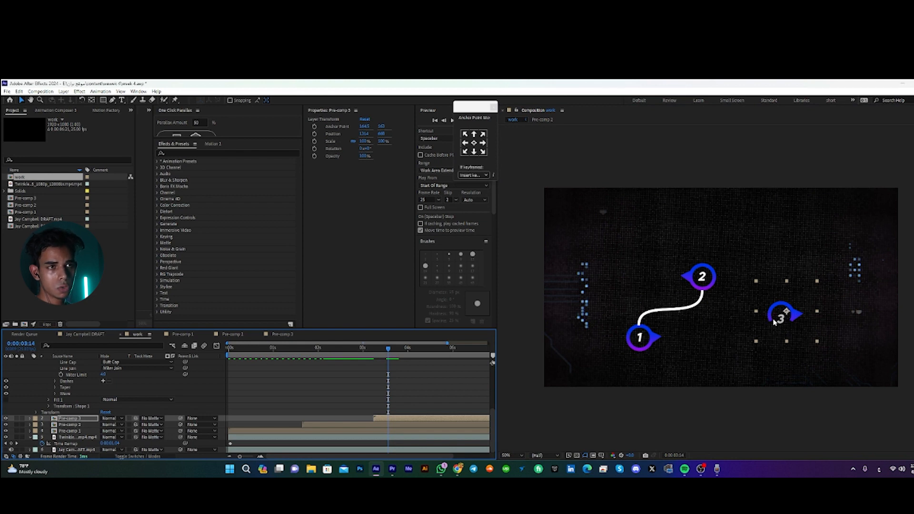
pyautogui.moveTo(335, 355)
pyautogui.mouseDown()
pyautogui.moveTo(312, 376)
pyautogui.moveTo(326, 368)
pyautogui.mouseUp()
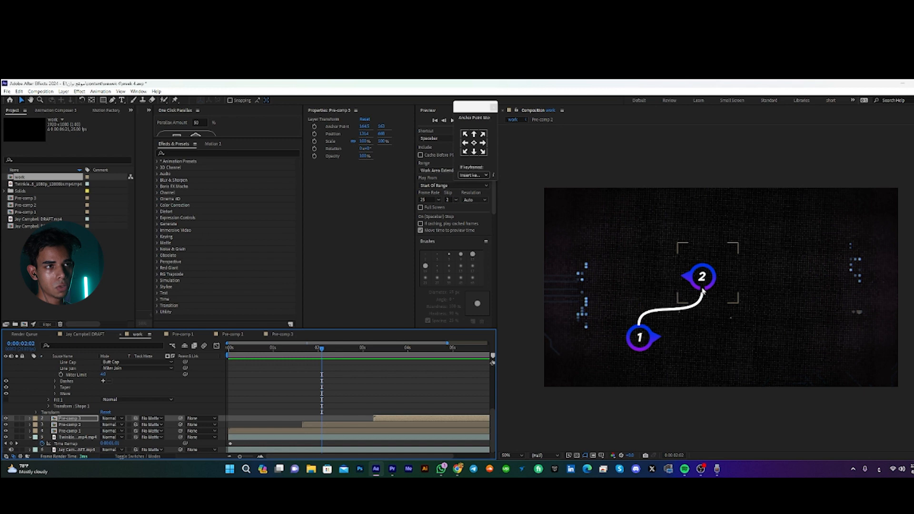
pyautogui.moveTo(351, 351); pyautogui.dragTo(401, 350)
pyautogui.click(419, 376)
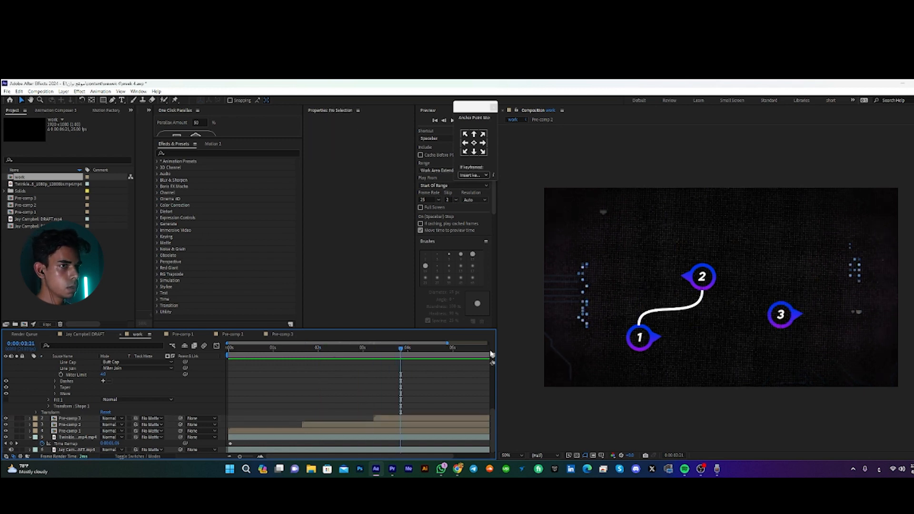
# Step: Move the second curved line to start at pin 2 and delay Shape Layer 2's start
pyautogui.click(658, 310)
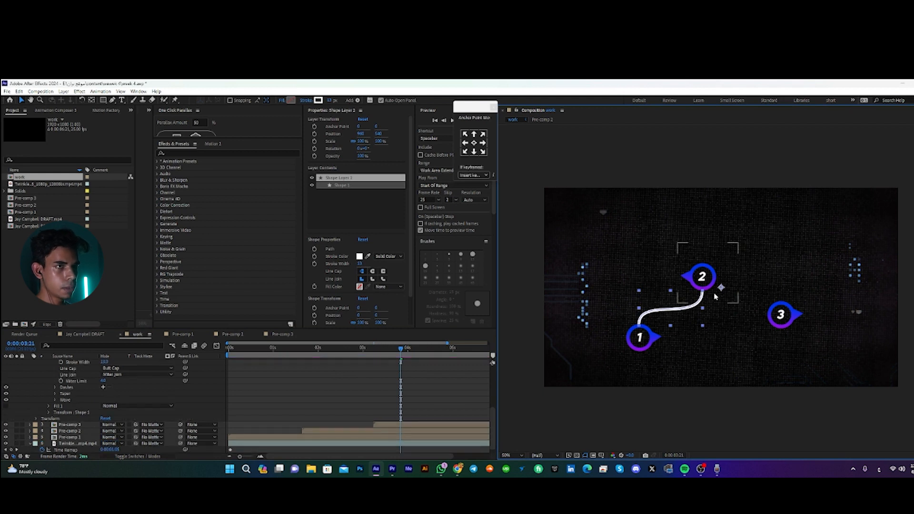
pyautogui.moveTo(722, 288)
pyautogui.mouseDown()
pyautogui.moveTo(805, 231)
pyautogui.moveTo(786, 227)
pyautogui.mouseUp()
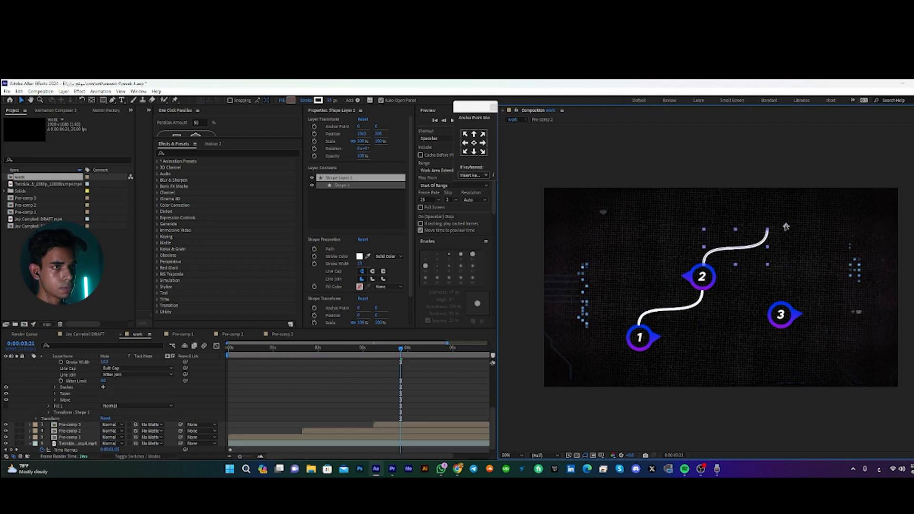
pyautogui.scroll(5, 393, 379)
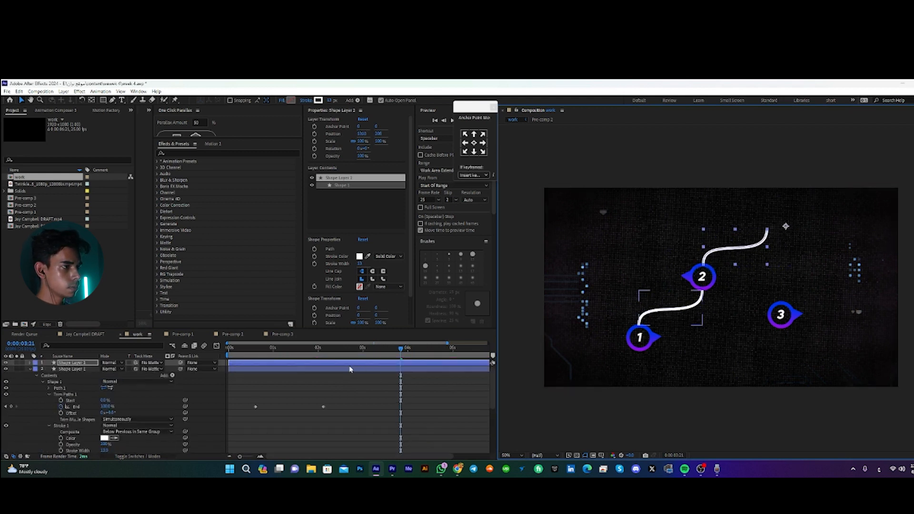
pyautogui.moveTo(306, 363); pyautogui.dragTo(410, 360)
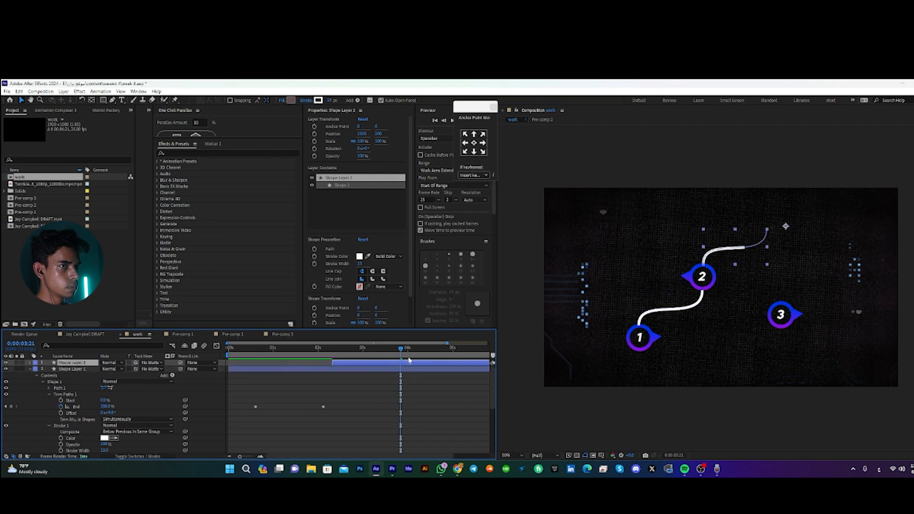
# Step: Extend the path to pin 3 and shape its handles into an arch between pins 2 and 3
pyautogui.click(113, 100)
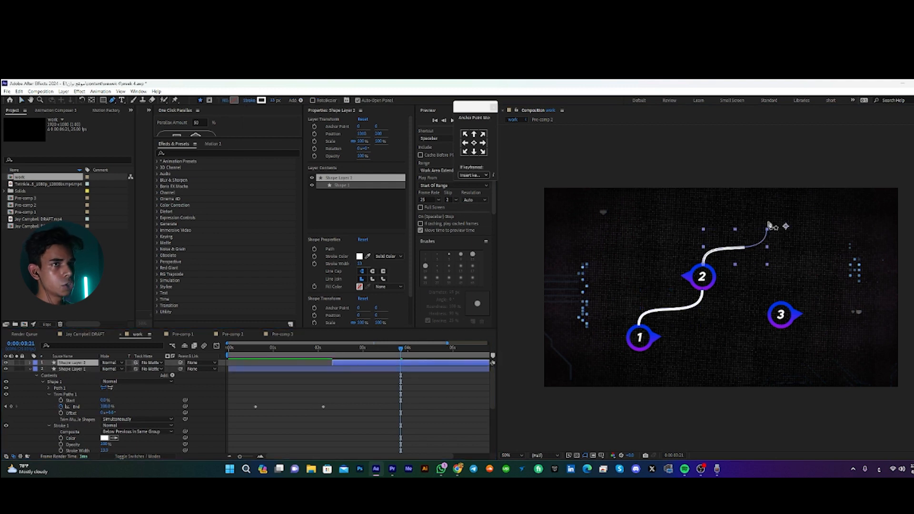
pyautogui.moveTo(783, 298)
pyautogui.mouseDown()
pyautogui.moveTo(777, 249)
pyautogui.moveTo(796, 254)
pyautogui.mouseUp()
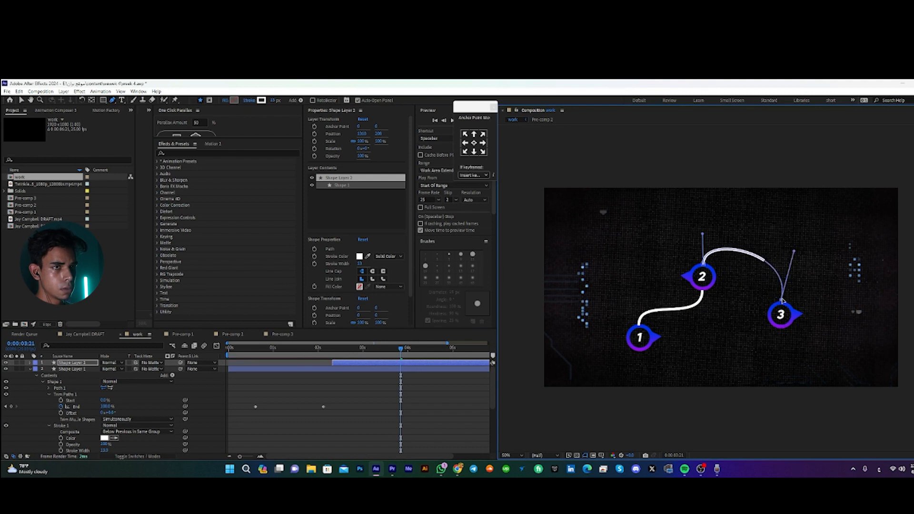
pyautogui.moveTo(401, 349); pyautogui.dragTo(451, 345)
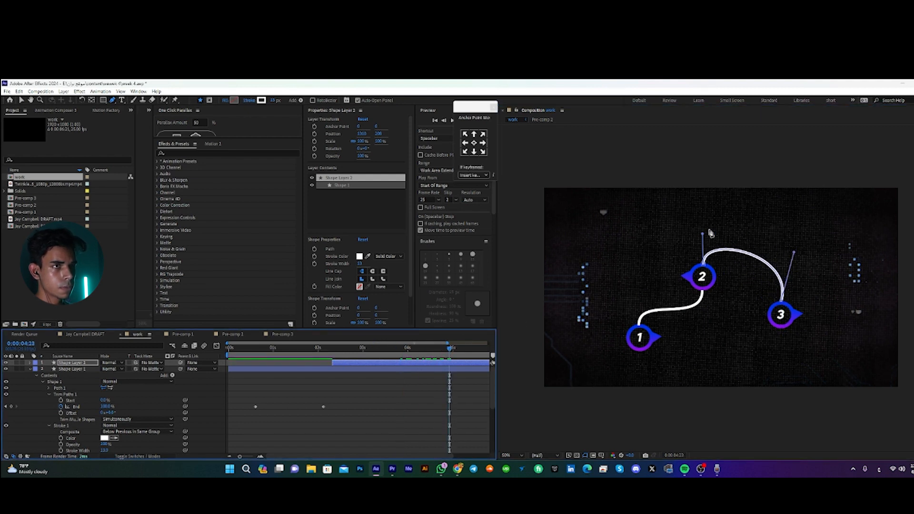
pyautogui.moveTo(704, 236); pyautogui.dragTo(712, 218)
pyautogui.moveTo(794, 252)
pyautogui.mouseDown()
pyautogui.moveTo(769, 268)
pyautogui.moveTo(793, 241)
pyautogui.mouseUp()
pyautogui.moveTo(697, 235); pyautogui.dragTo(713, 232)
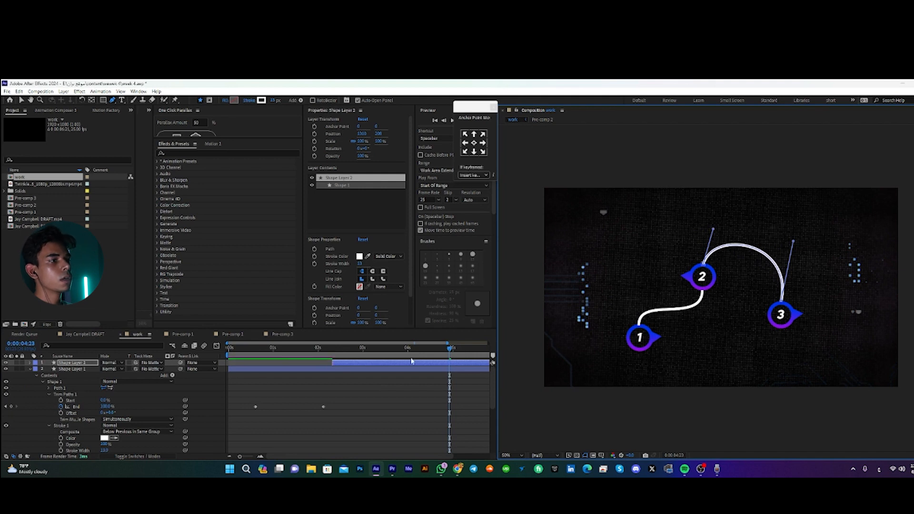
pyautogui.moveTo(444, 359); pyautogui.dragTo(392, 375)
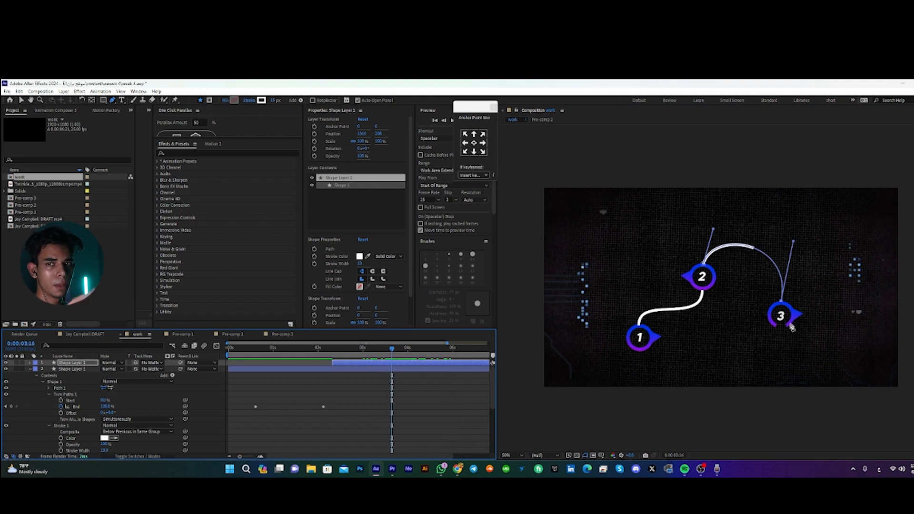
pyautogui.scroll(-5, 401, 419)
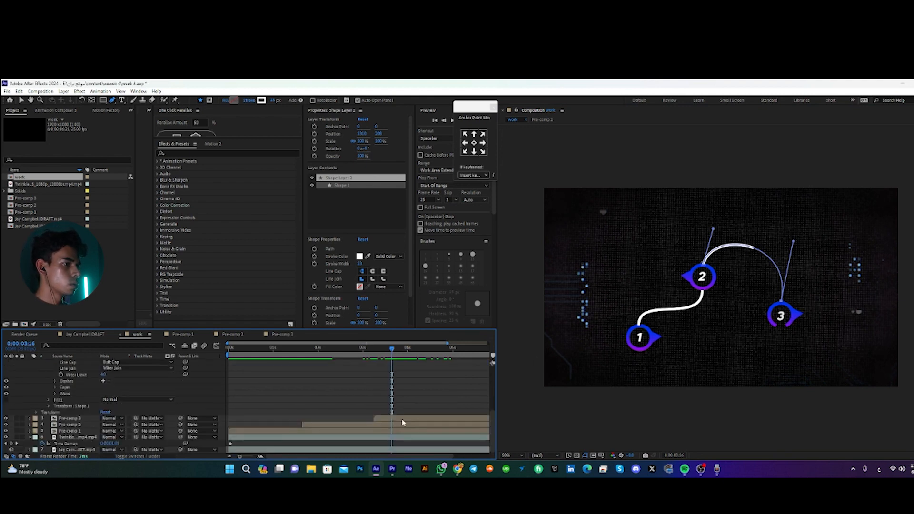
# Step: In Pre-comp 3, flip both ring shape layers vertically
pyautogui.doubleClick(402, 419)
pyautogui.click(61, 381)
pyautogui.keyDown('shift'); pyautogui.click(67, 387); pyautogui.keyUp('shift')
pyautogui.rightClick(67, 388)
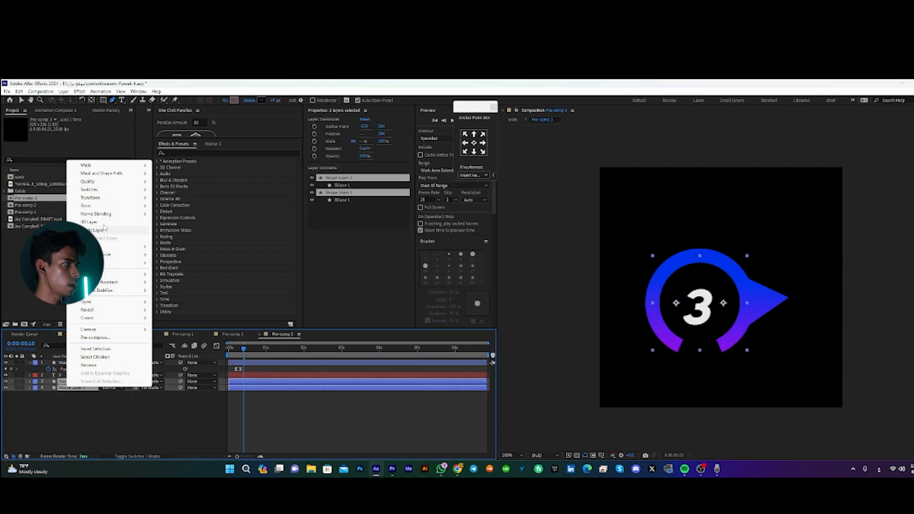
pyautogui.moveTo(95, 197)
pyautogui.click(177, 269)
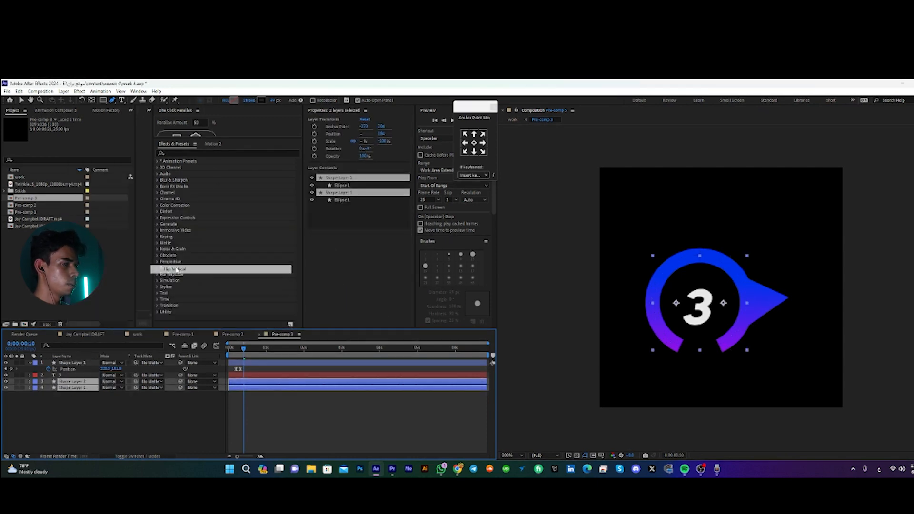
pyautogui.moveTo(245, 348); pyautogui.dragTo(262, 349)
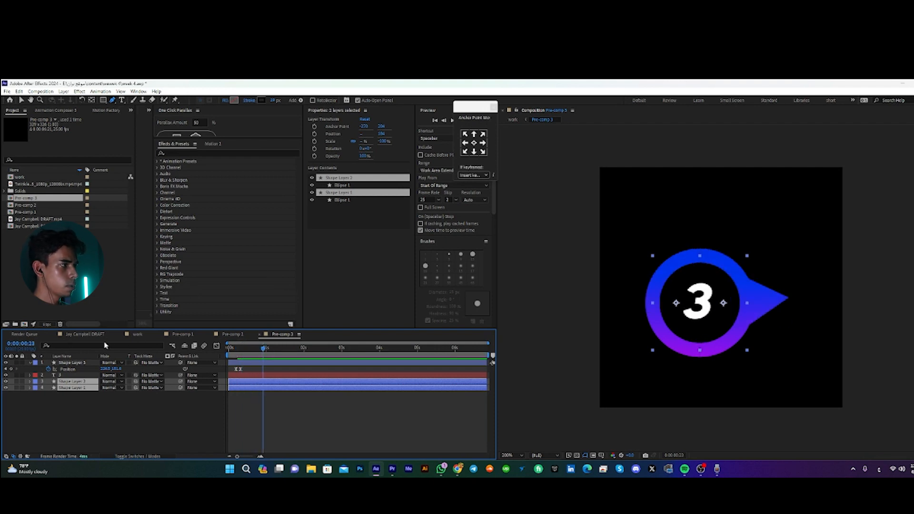
# Step: Back in the work composition, start pin 3's layer slightly earlier
pyautogui.click(137, 335)
pyautogui.moveTo(414, 348); pyautogui.dragTo(389, 375)
pyautogui.moveTo(399, 417); pyautogui.dragTo(396, 421)
# Step: Slide Shape Layer 2 slightly earlier so the second path starts drawing sooner
pyautogui.scroll(4, 397, 400)
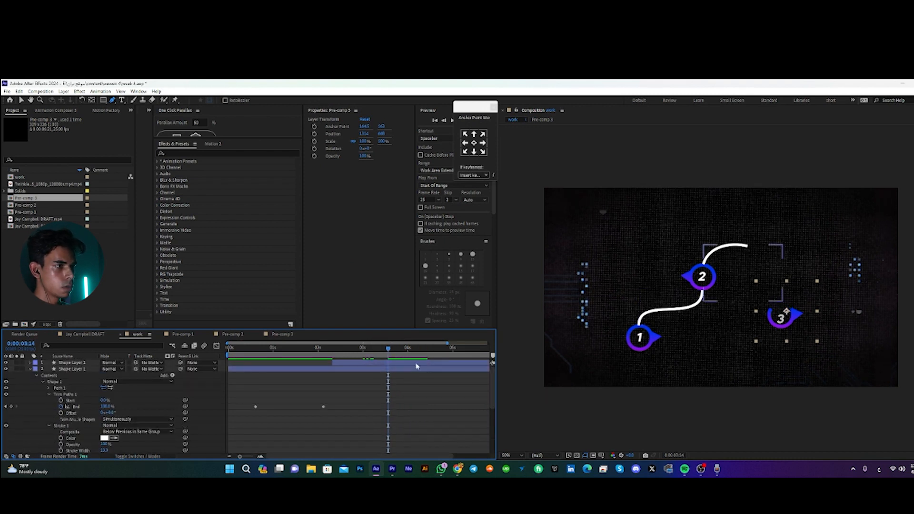
pyautogui.click(417, 363)
pyautogui.moveTo(405, 367)
pyautogui.mouseDown()
pyautogui.moveTo(395, 370)
pyautogui.moveTo(394, 354)
pyautogui.moveTo(402, 356)
pyautogui.mouseUp()
pyautogui.hotkey('ctrl', 'shift', 'a')
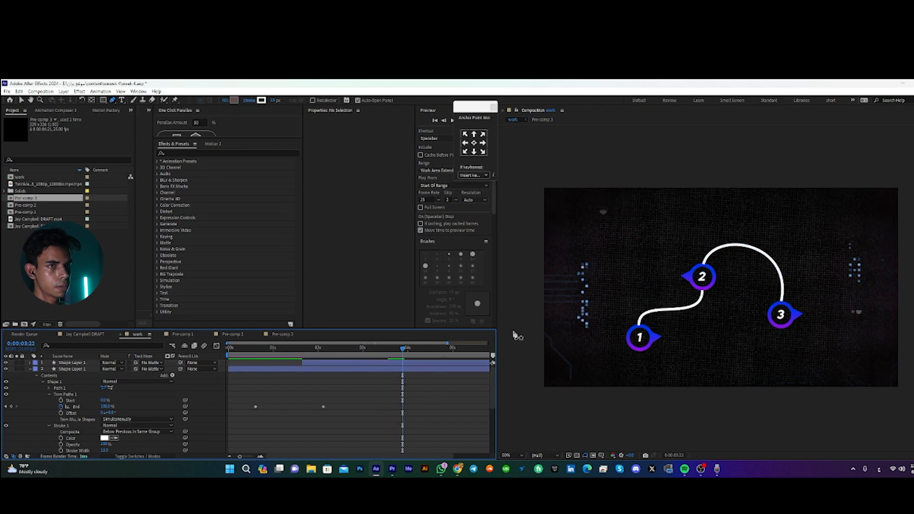
# Step: Drag the end Bezier handle of the pin 2–3 arc so it lands on pin 3
pyautogui.press('.')
pyautogui.press('v')
pyautogui.click(849, 309)
pyautogui.click(111, 100)
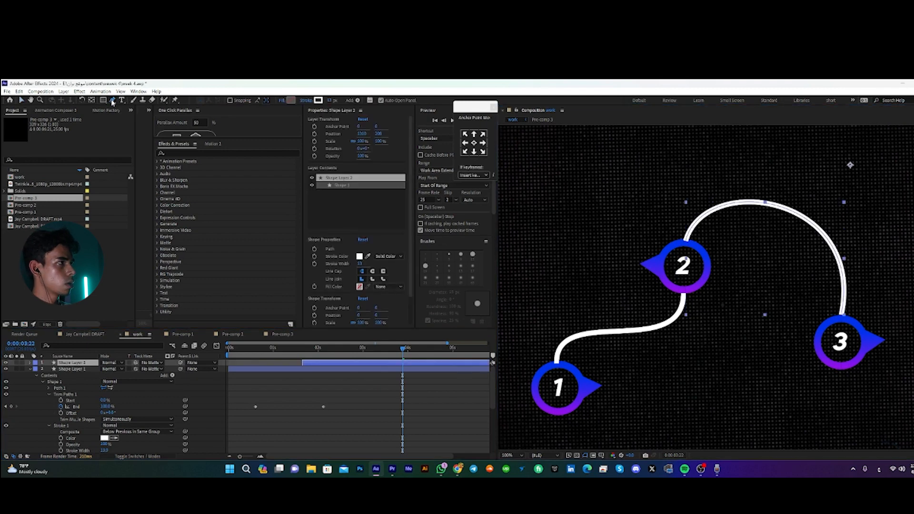
pyautogui.click(842, 316)
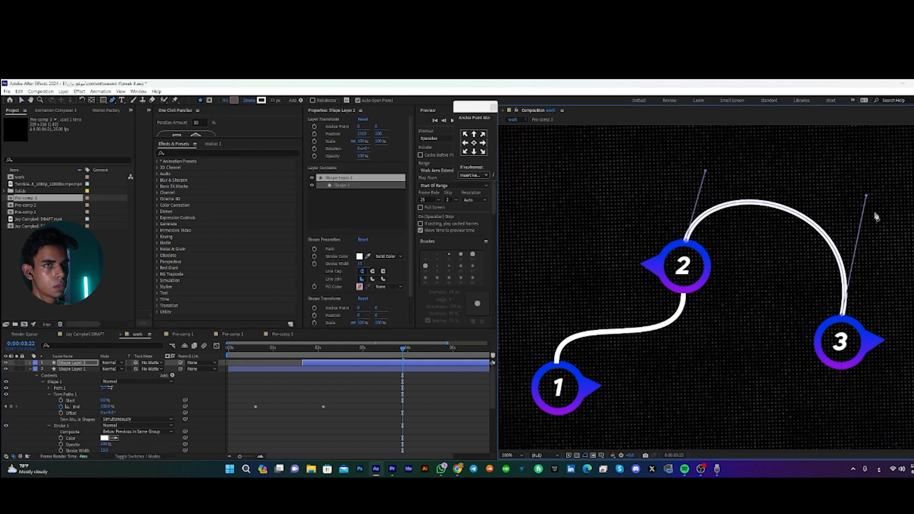
pyautogui.moveTo(867, 198); pyautogui.dragTo(853, 194)
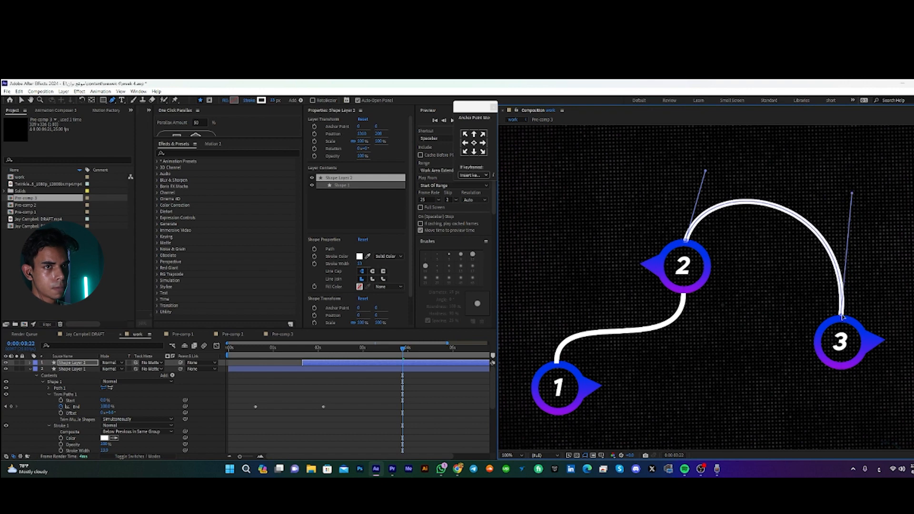
# Step: Preview both paths drawing on over time, then deselect the path layers
pyautogui.click(376, 370)
pyautogui.moveTo(403, 349)
pyautogui.mouseDown()
pyautogui.moveTo(369, 352)
pyautogui.moveTo(404, 352)
pyautogui.mouseUp()
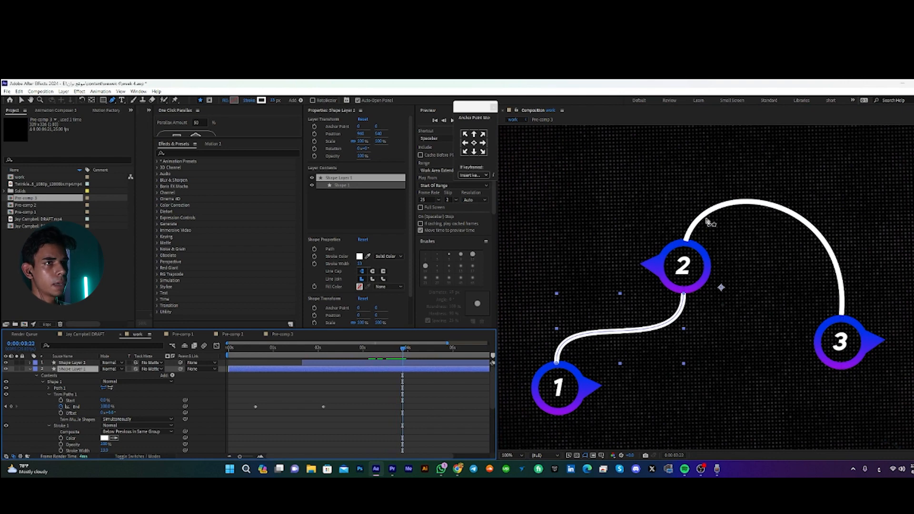
pyautogui.press('v')
pyautogui.hotkey('ctrl', 'a')
pyautogui.scroll(-1, 68, 366)
pyautogui.scroll(1, 68, 366)
pyautogui.scroll(-4, 95, 428)
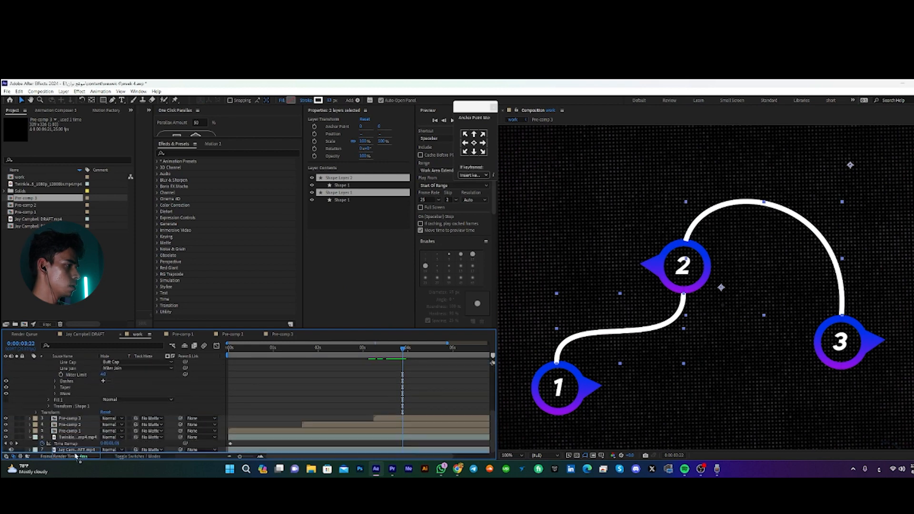
pyautogui.click(359, 373)
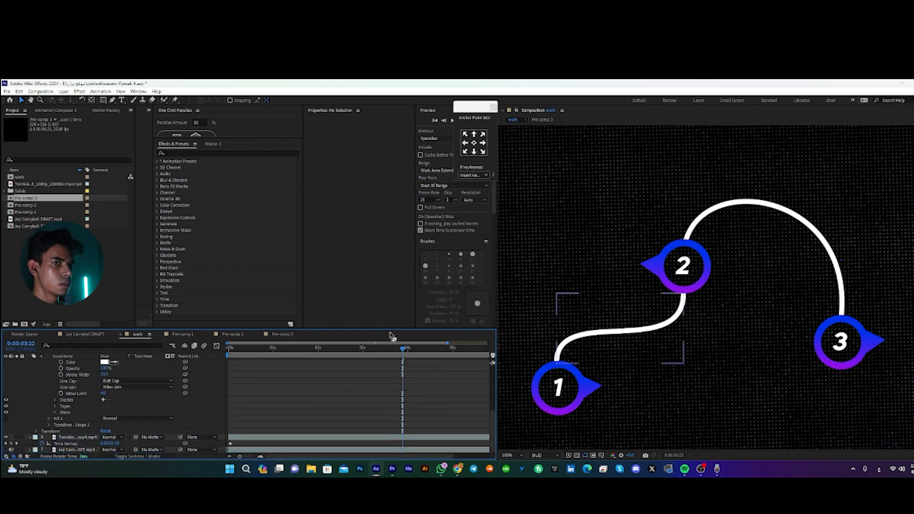
pyautogui.scroll(-2, 721, 288)
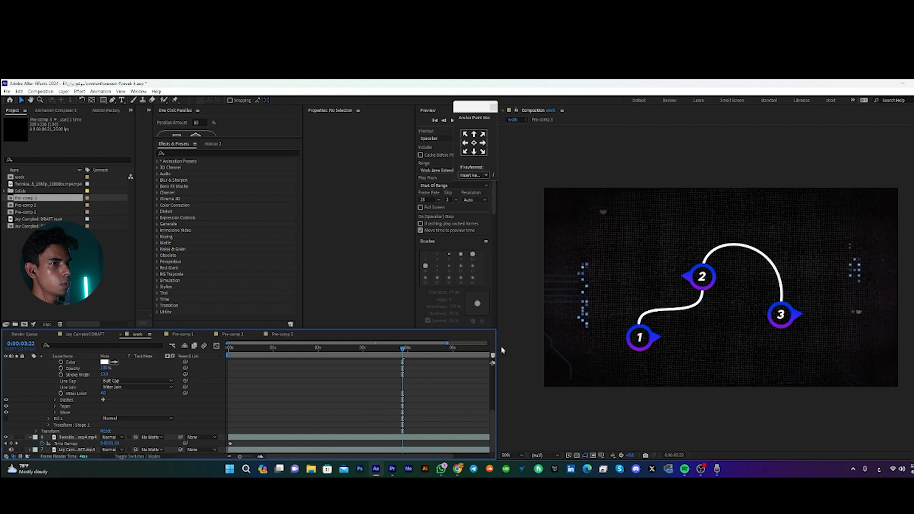
pyautogui.moveTo(319, 355)
pyautogui.mouseDown()
pyautogui.moveTo(249, 371)
pyautogui.moveTo(262, 377)
pyautogui.moveTo(248, 388)
pyautogui.moveTo(263, 380)
pyautogui.moveTo(235, 399)
pyautogui.moveTo(305, 359)
pyautogui.mouseUp()
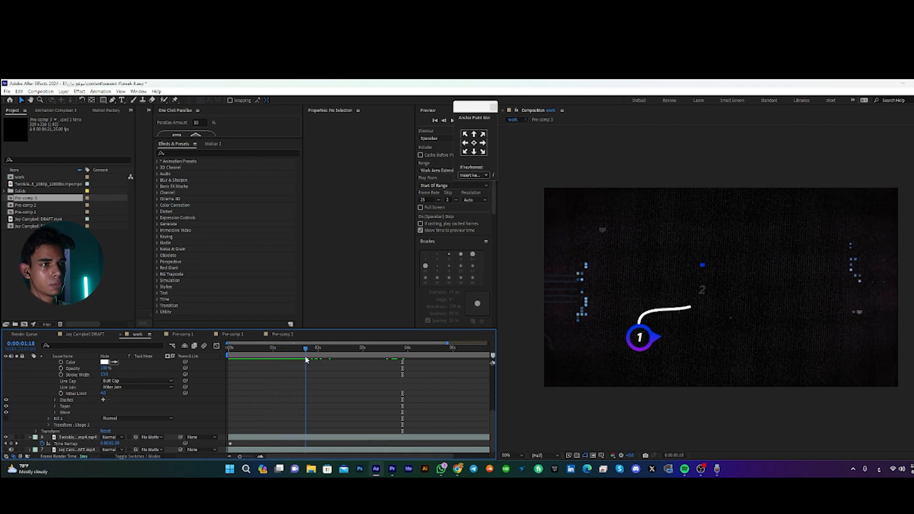
pyautogui.moveTo(306, 360)
pyautogui.mouseDown()
pyautogui.moveTo(249, 374)
pyautogui.moveTo(293, 369)
pyautogui.mouseUp()
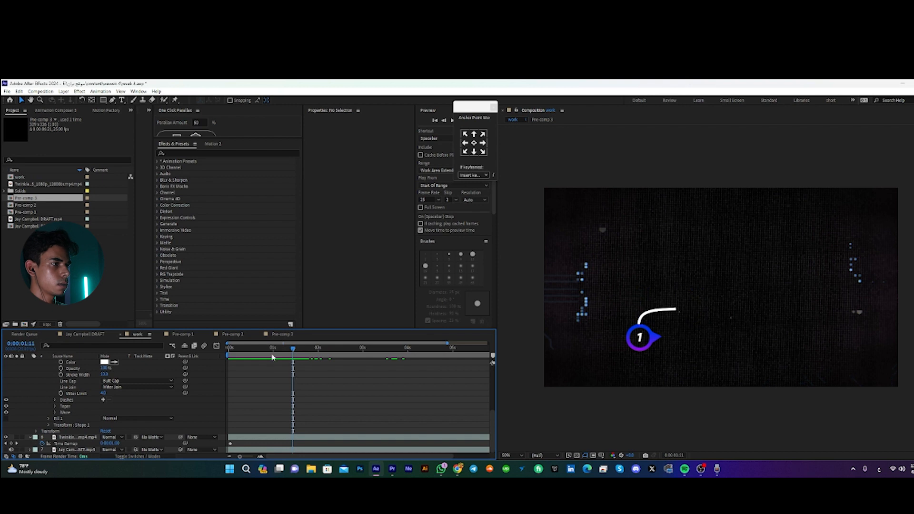
pyautogui.press('space')
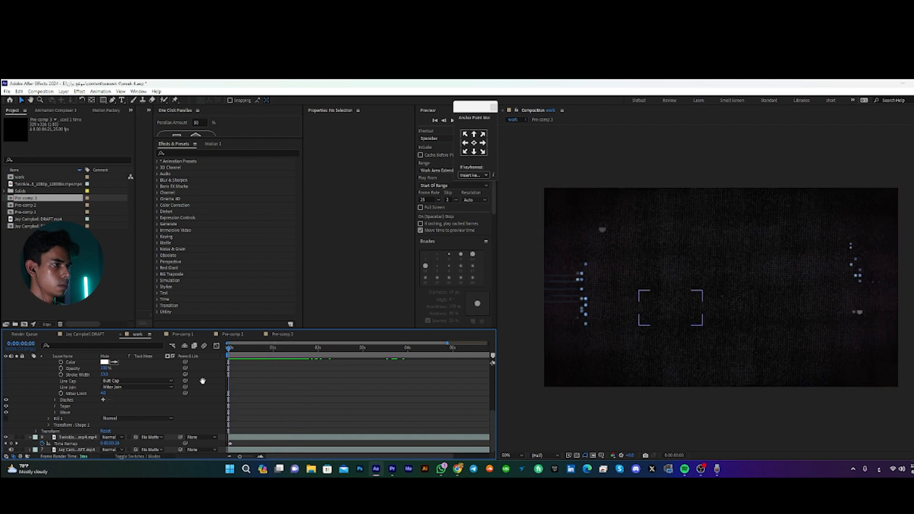
pyautogui.press('space')
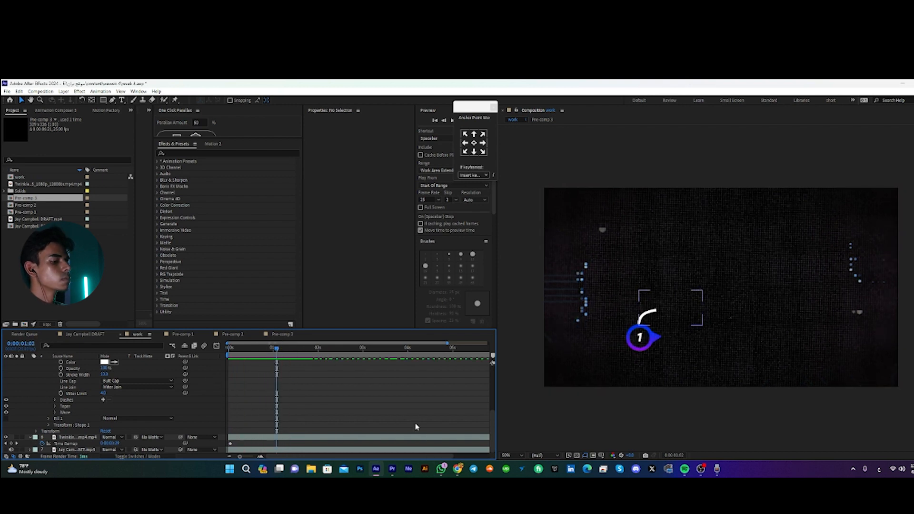
# Step: Type the label 'SET UP YOU ACCOUNT' and place it beside pin 1
pyautogui.hotkey('ctrl', 't')
pyautogui.click(673, 333)
pyautogui.write('SET UP YOU ACCOUNT')
pyautogui.click(21, 100)
pyautogui.moveTo(677, 334); pyautogui.dragTo(717, 341)
# Step: Set the label to Mazzard H ExtraLight at 39 px and nudge it next to pin 1
pyautogui.click(354, 177)
pyautogui.write('maz')
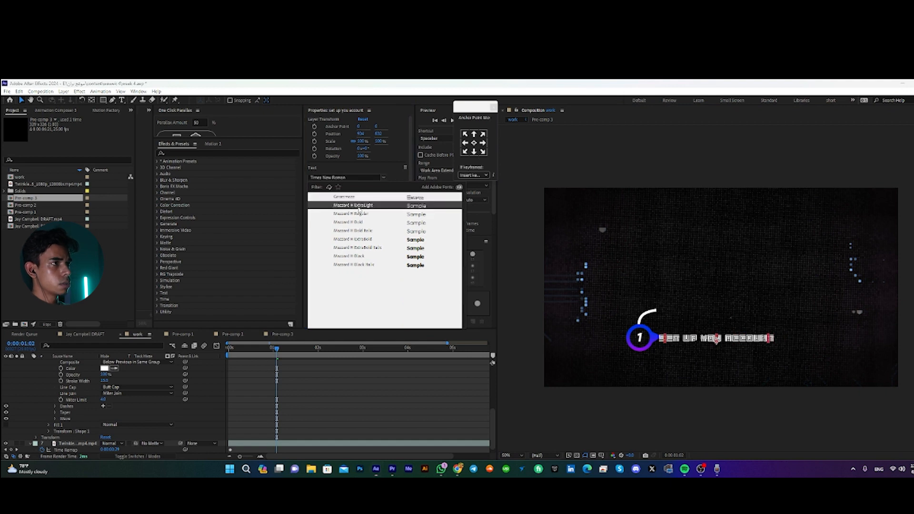
pyautogui.click(347, 205)
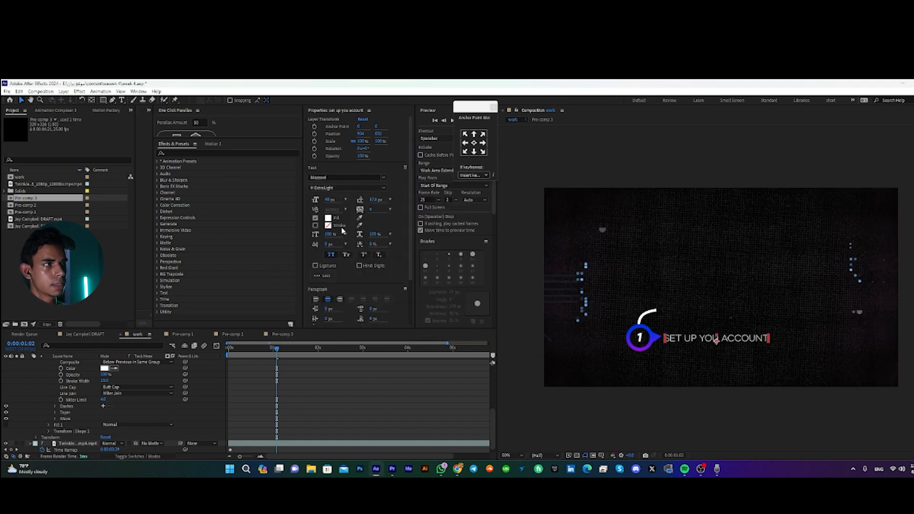
pyautogui.click(332, 201)
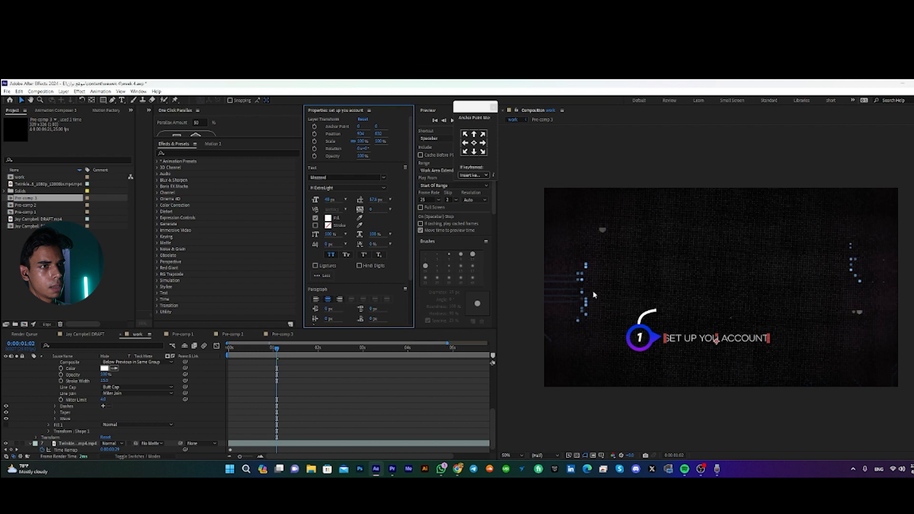
pyautogui.moveTo(717, 347); pyautogui.dragTo(715, 344)
pyautogui.moveTo(339, 198); pyautogui.dragTo(335, 198)
pyautogui.moveTo(715, 343); pyautogui.dragTo(711, 342)
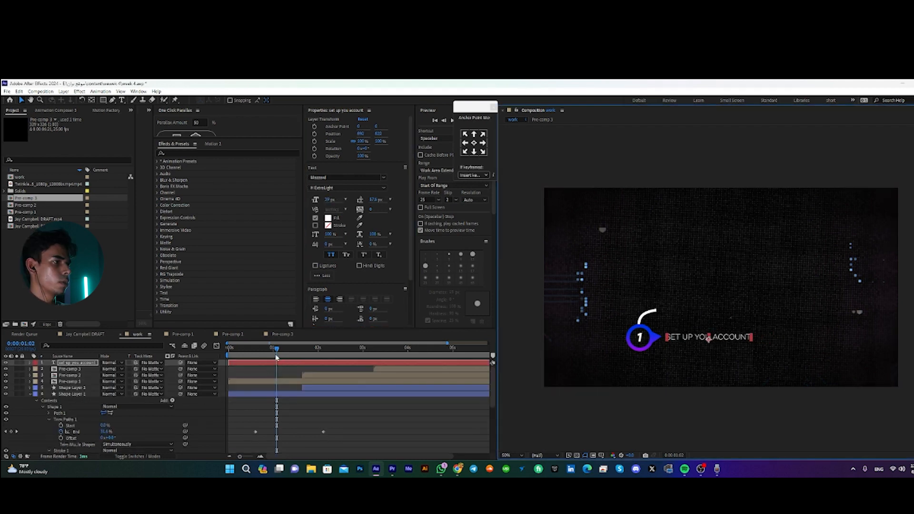
pyautogui.moveTo(278, 350); pyautogui.dragTo(226, 371)
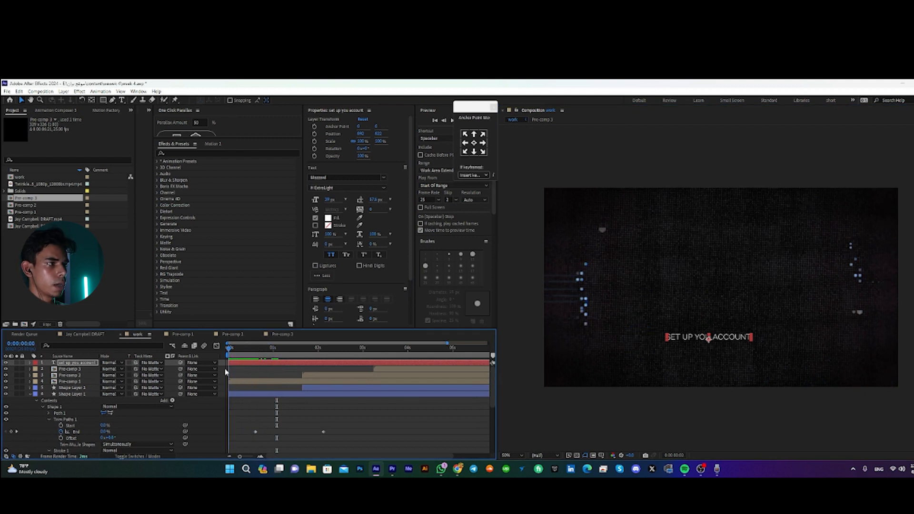
# Step: Apply the Blur and Fade In preset to the SET UP YOU ACCOUNT layer and preview it
pyautogui.click(179, 153)
pyautogui.write('fad')
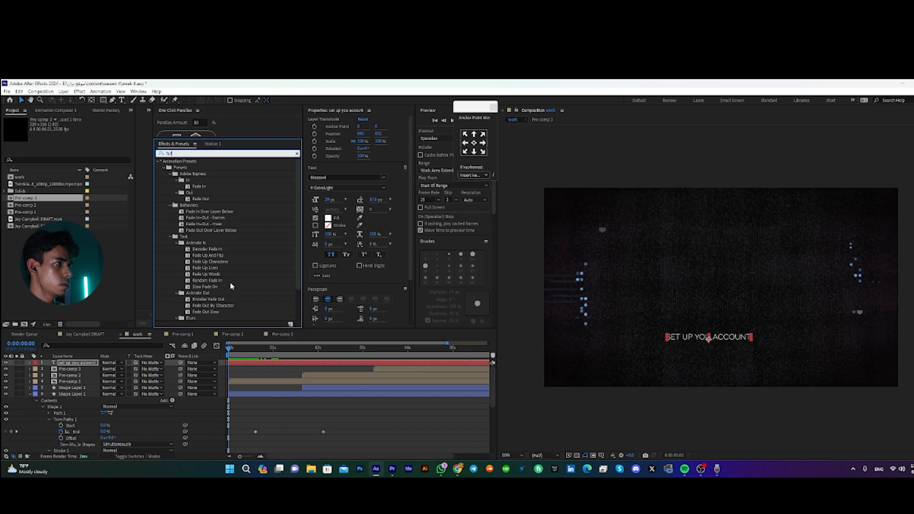
pyautogui.scroll(-2, 231, 286)
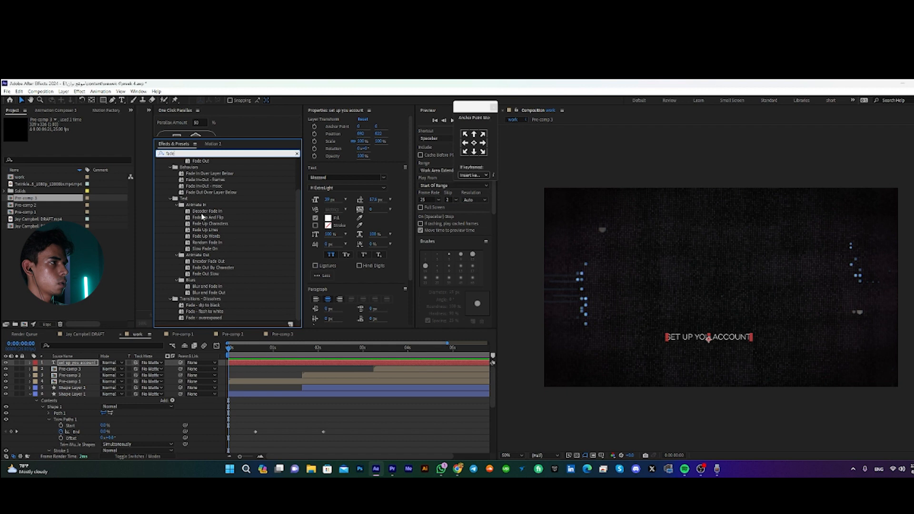
pyautogui.moveTo(203, 287); pyautogui.dragTo(244, 364)
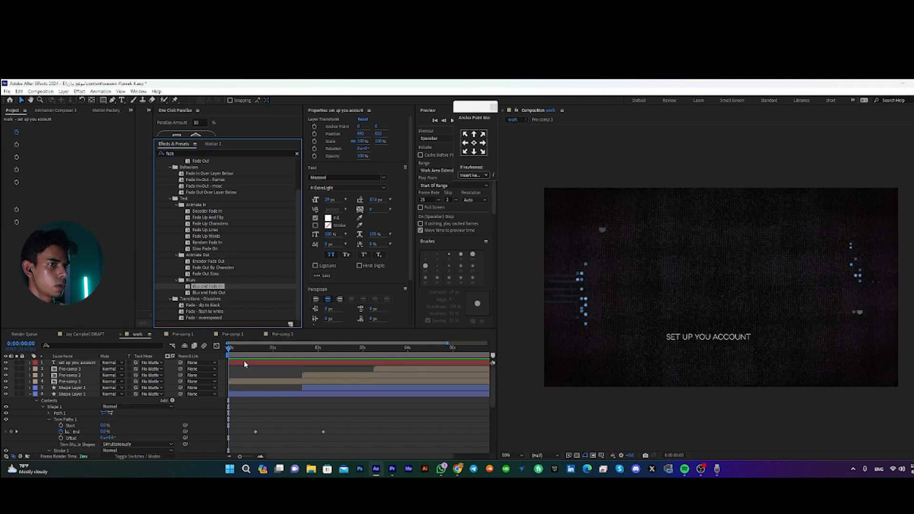
pyautogui.press('space')
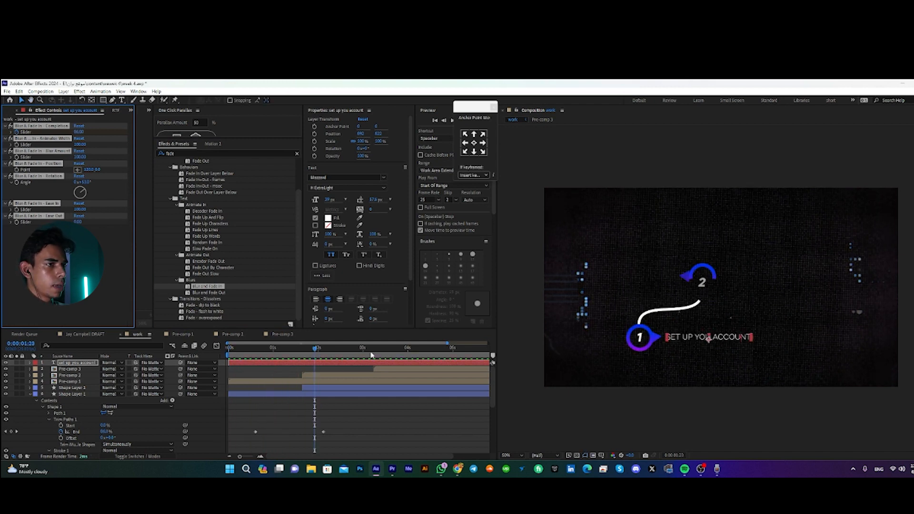
# Step: In Pre-comp 2, increase Shape Layer 3's Position X to move the arrow right, then return
pyautogui.moveTo(315, 353)
pyautogui.mouseDown()
pyautogui.moveTo(323, 351)
pyautogui.moveTo(314, 357)
pyautogui.mouseUp()
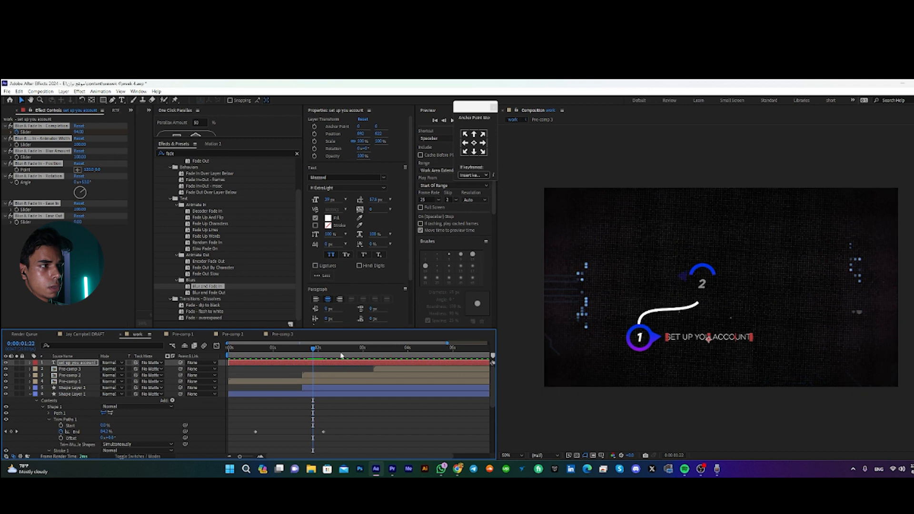
pyautogui.moveTo(320, 353); pyautogui.dragTo(314, 355)
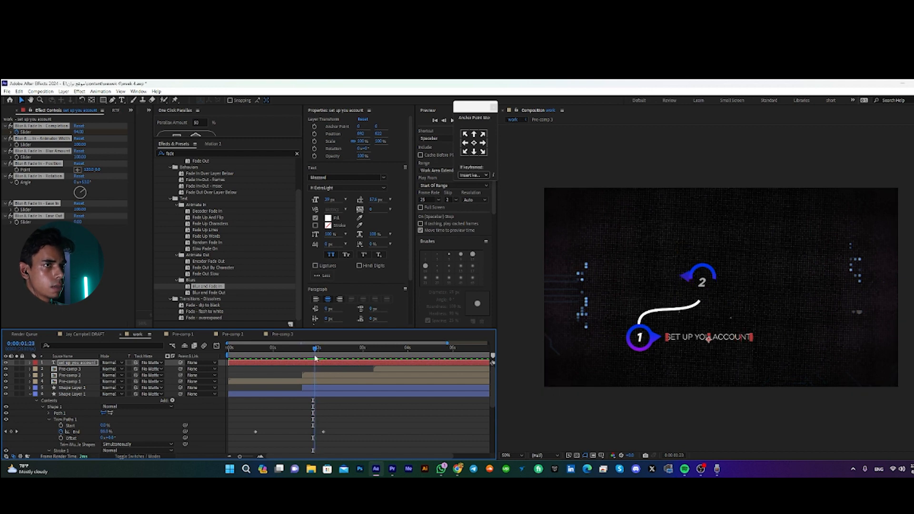
pyautogui.doubleClick(335, 376)
pyautogui.moveTo(239, 350); pyautogui.dragTo(236, 354)
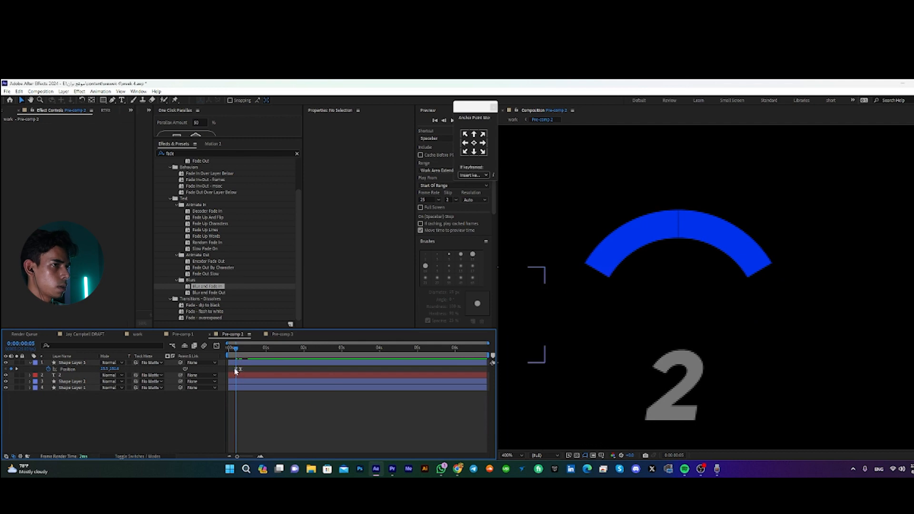
pyautogui.click(236, 369)
pyautogui.moveTo(105, 369); pyautogui.dragTo(127, 371)
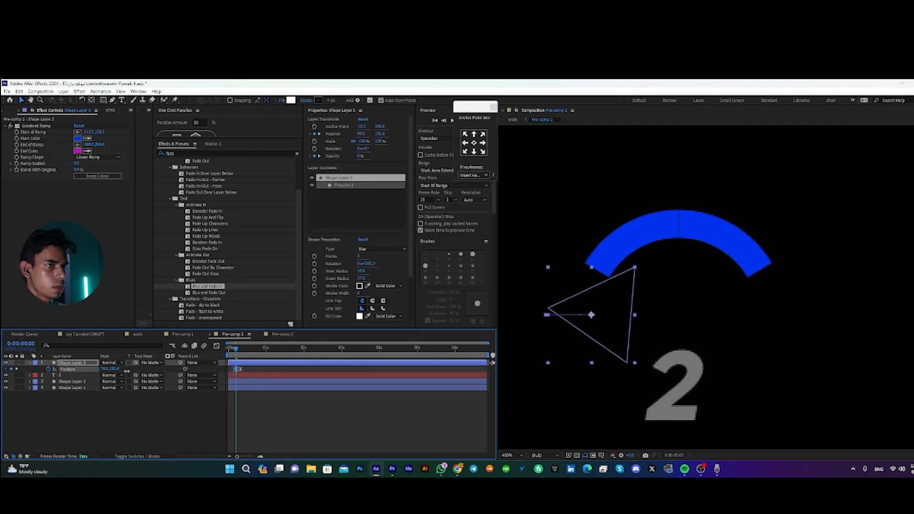
pyautogui.moveTo(236, 352); pyautogui.dragTo(244, 354)
pyautogui.click(139, 335)
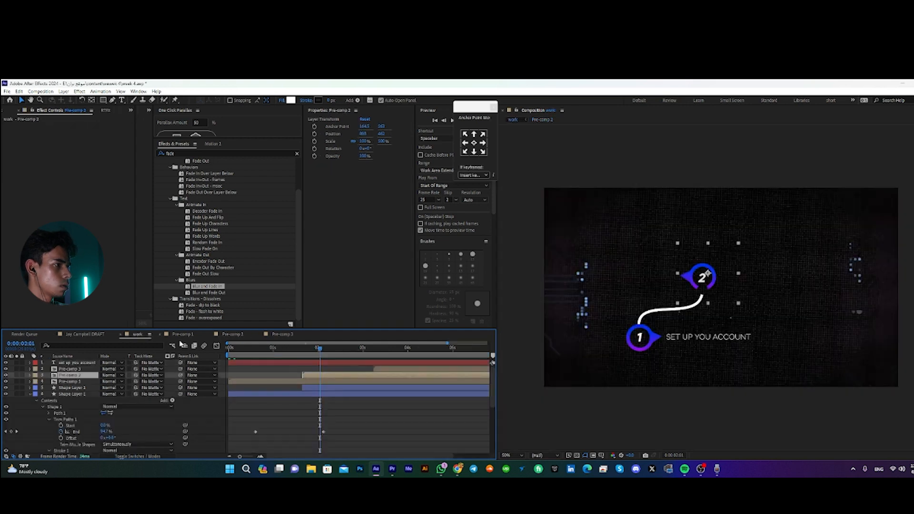
# Step: Duplicate the SET UP YOU ACCOUNT label and shift the copy later in the timeline
pyautogui.click(331, 364)
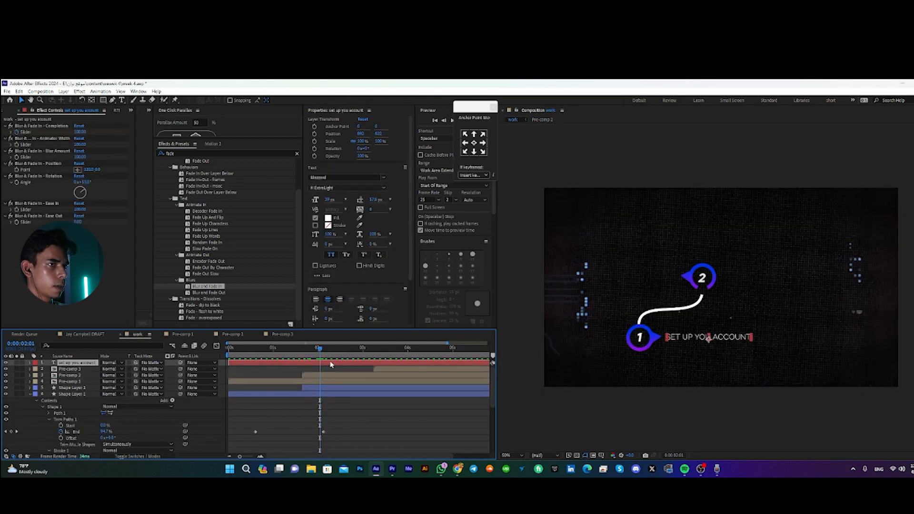
pyautogui.hotkey('ctrl', 'd')
pyautogui.moveTo(285, 365); pyautogui.dragTo(335, 366)
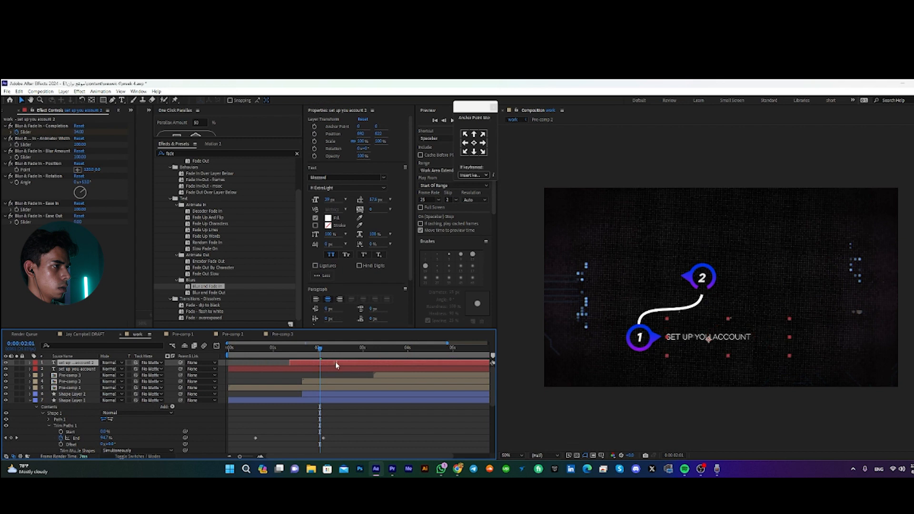
pyautogui.keyDown('ctrl'); pyautogui.click(310, 365); pyautogui.keyUp('ctrl')
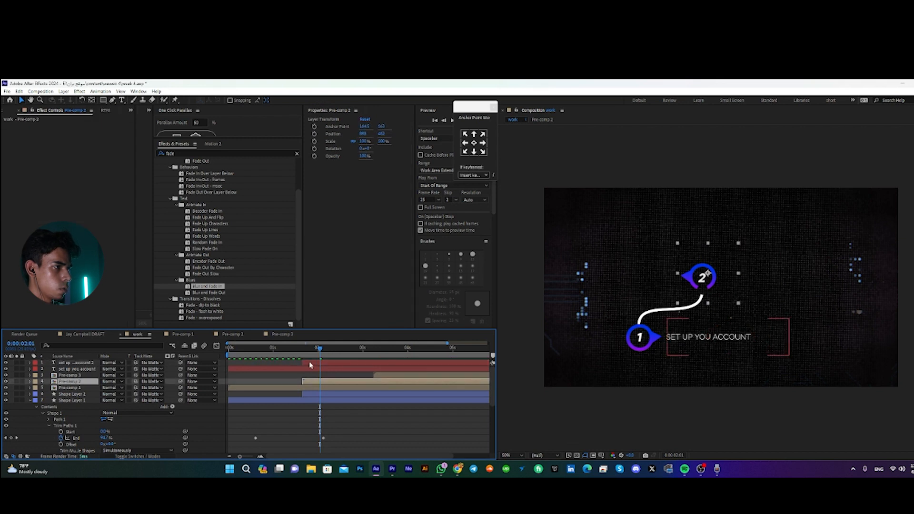
pyautogui.click(309, 363)
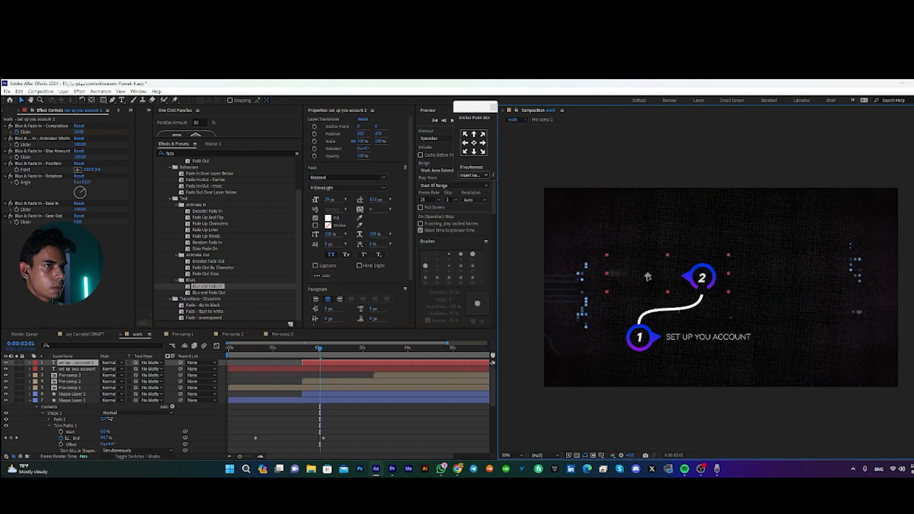
pyautogui.press('space')
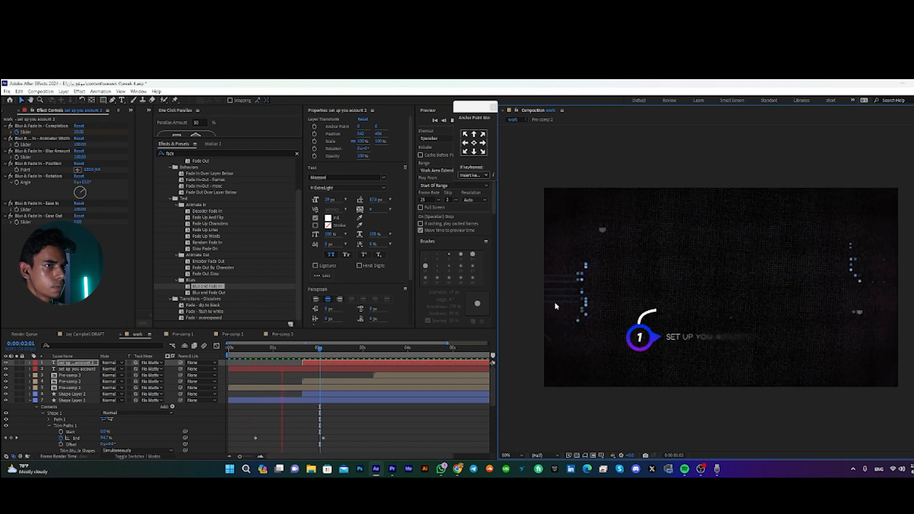
pyautogui.press('space')
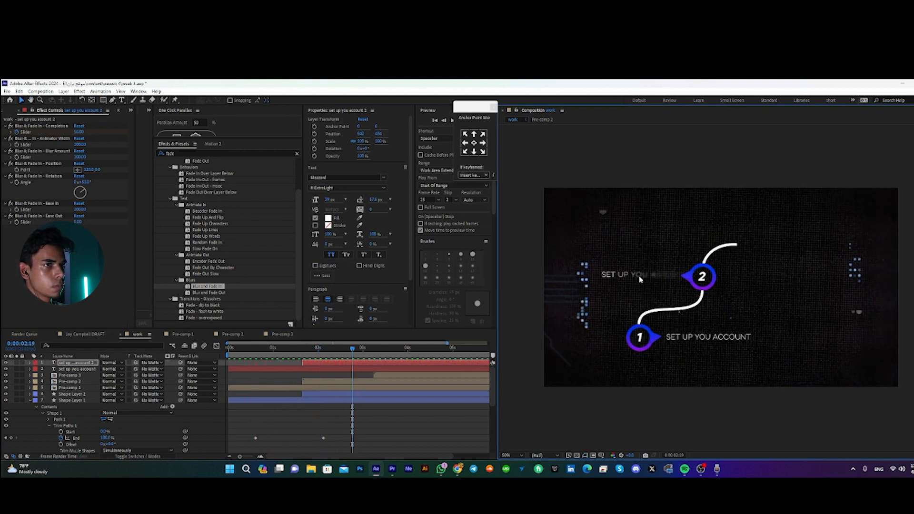
# Step: Retype the copy as 'join your first server', move its Completion keyframe earlier, and preview
pyautogui.doubleClick(379, 363)
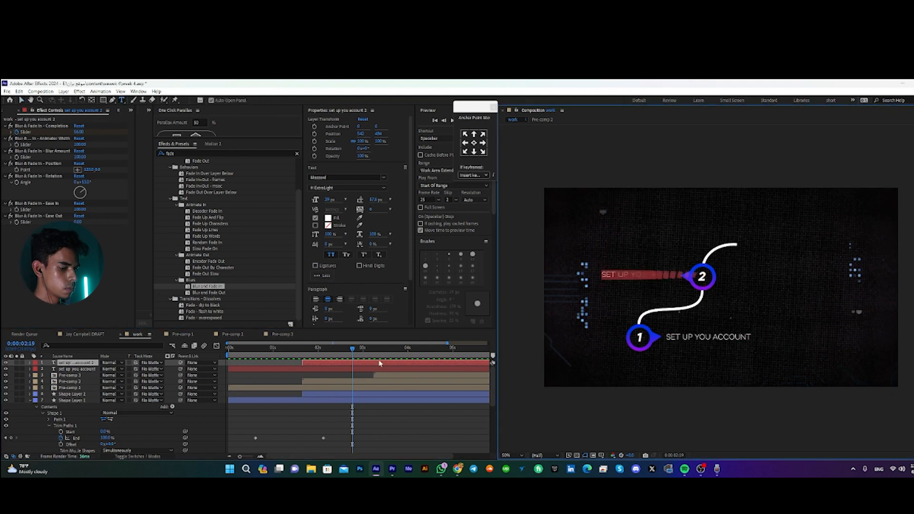
pyautogui.write('loin y')
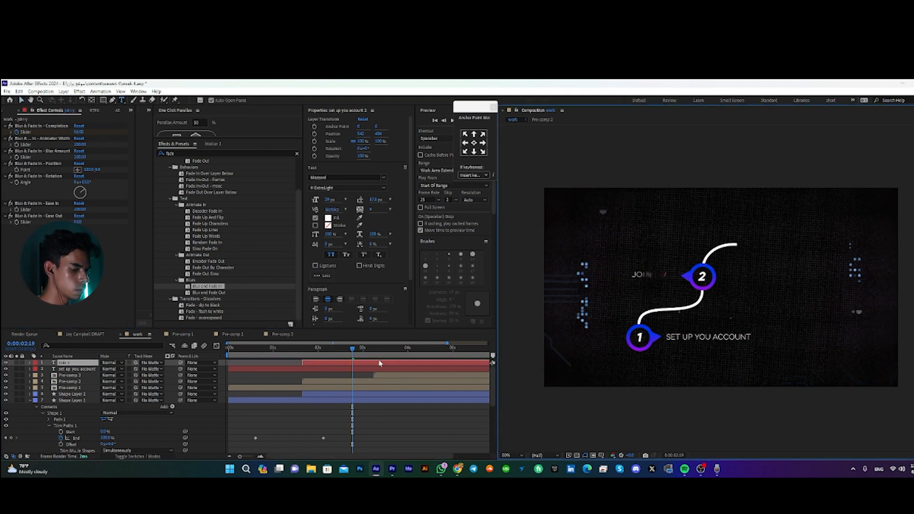
pyautogui.write('our fi')
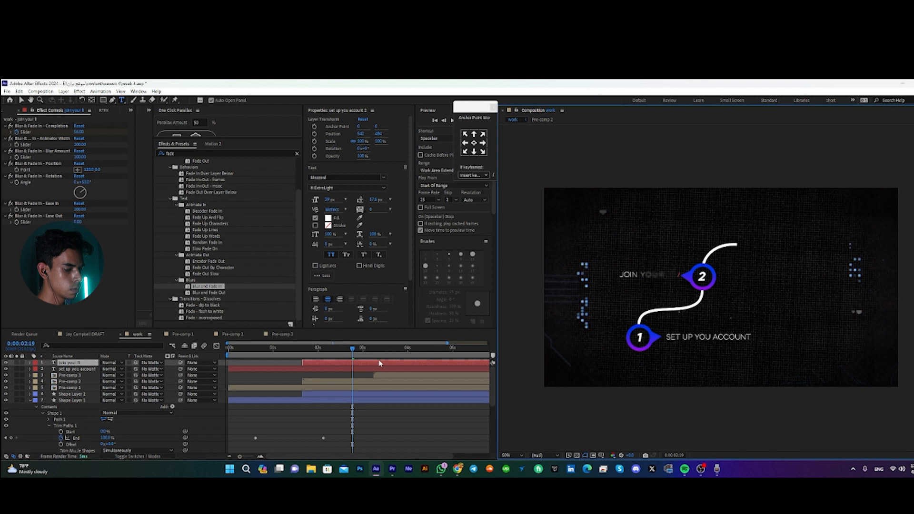
pyautogui.write('rst server')
pyautogui.press('Escape')
pyautogui.press('v')
pyautogui.press('u')
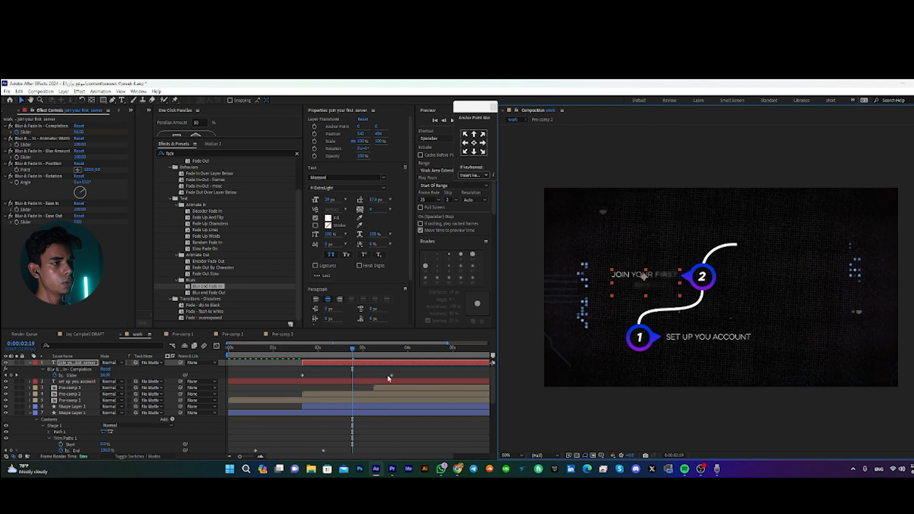
pyautogui.moveTo(391, 377); pyautogui.dragTo(302, 384)
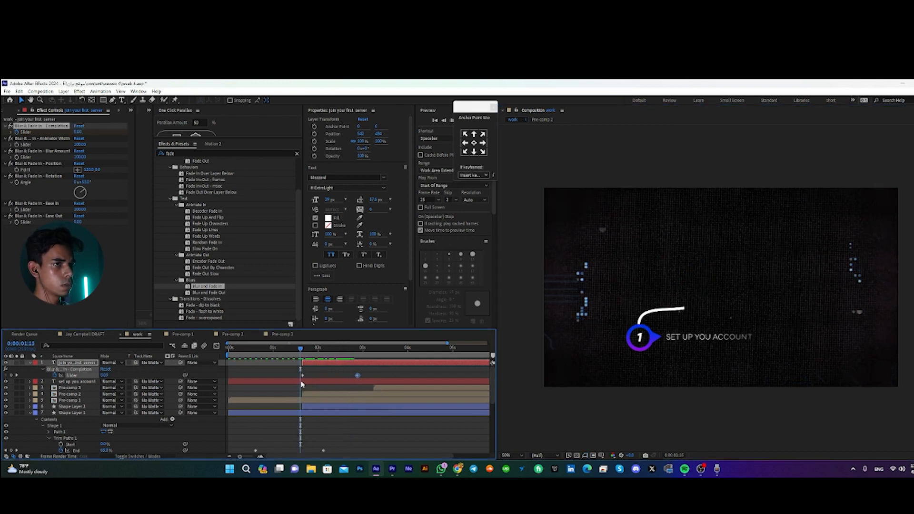
pyautogui.press('space')
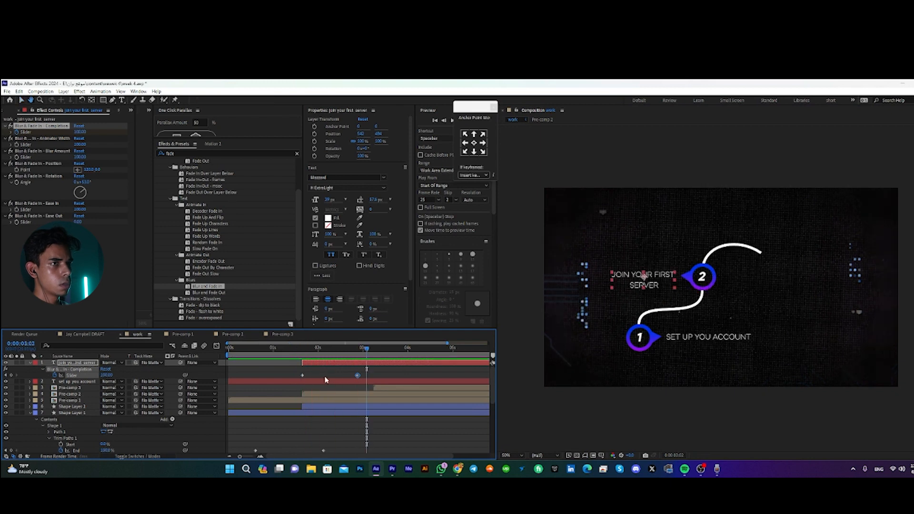
# Step: Duplicate the JOIN YOUR FIRST SERVER label and make the copy start later
pyautogui.click(690, 342)
pyautogui.click(330, 255)
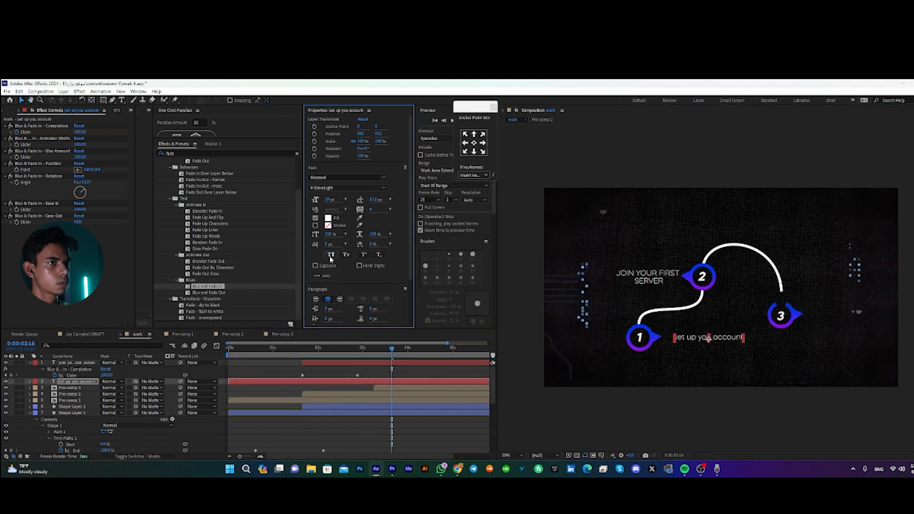
pyautogui.click(331, 255)
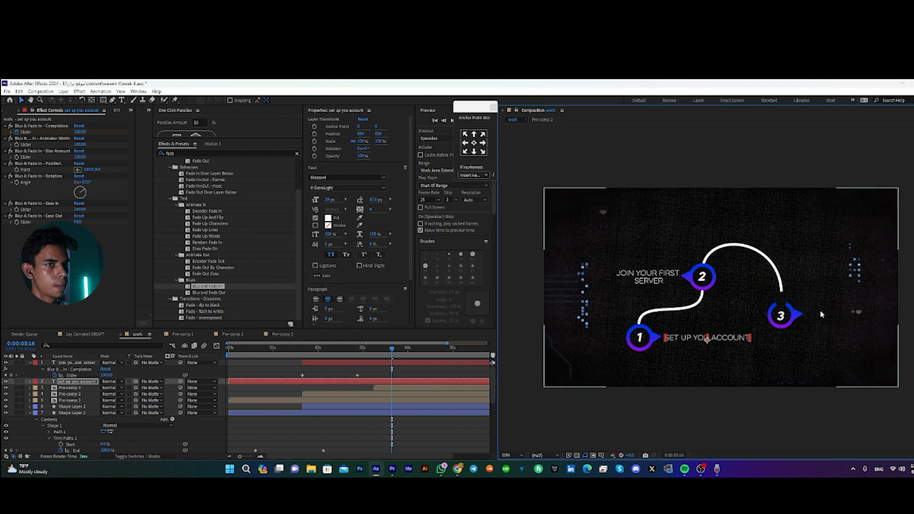
pyautogui.click(647, 275)
pyautogui.hotkey('ctrl', 'd')
pyautogui.moveTo(359, 362); pyautogui.dragTo(438, 364)
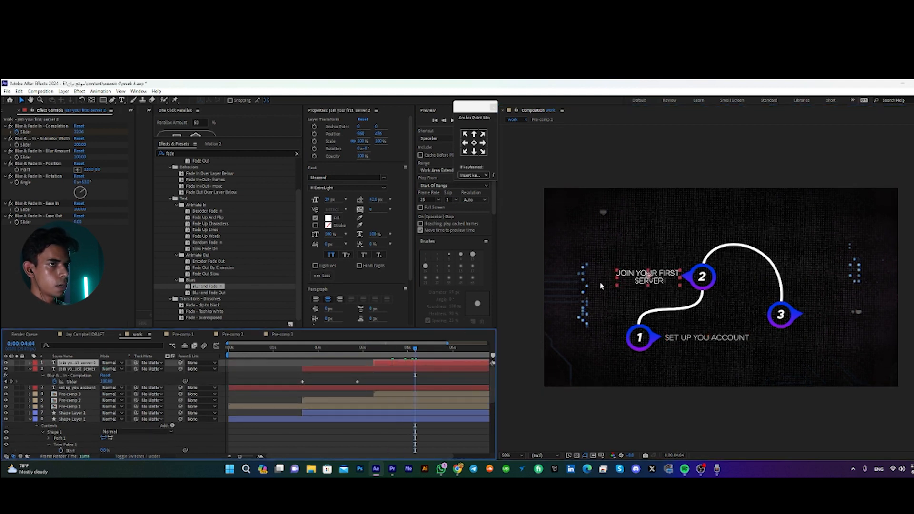
# Step: Move the copy beside pin 3 and retype it as 'CONNECT WITH OTHERS'
pyautogui.moveTo(648, 275); pyautogui.dragTo(842, 315)
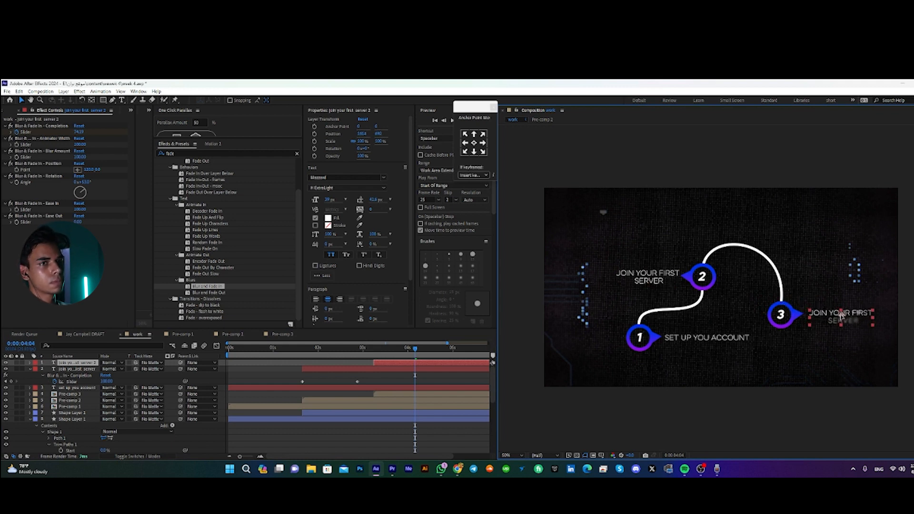
pyautogui.click(377, 349)
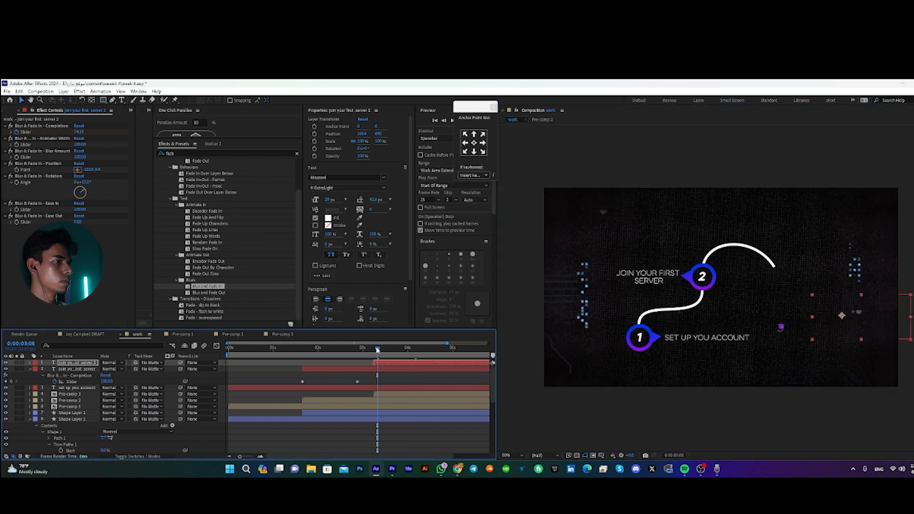
pyautogui.press('space')
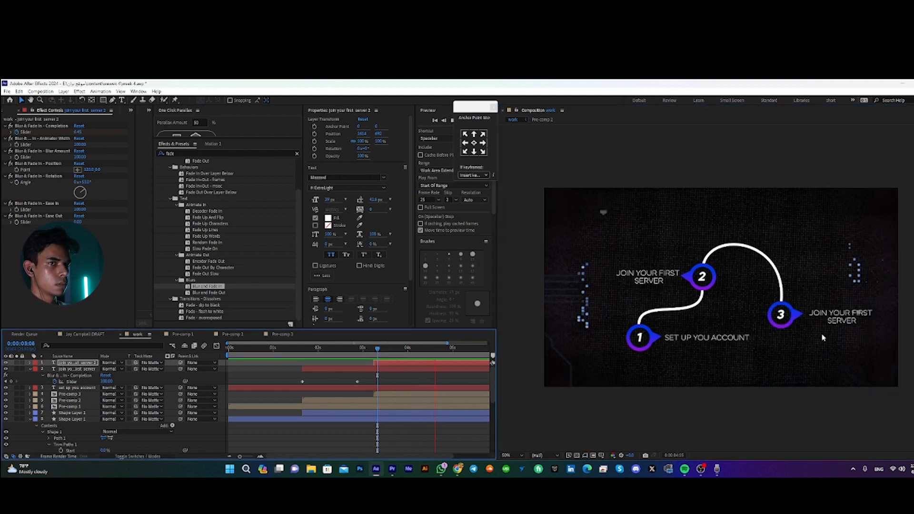
pyautogui.doubleClick(840, 315)
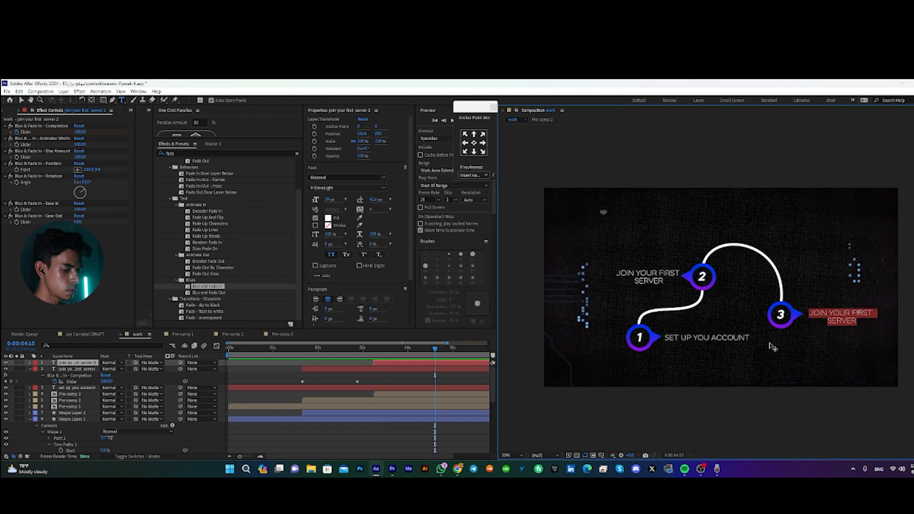
pyautogui.press('BackSpace')
pyautogui.write('CONNECT WITH OTHERS')
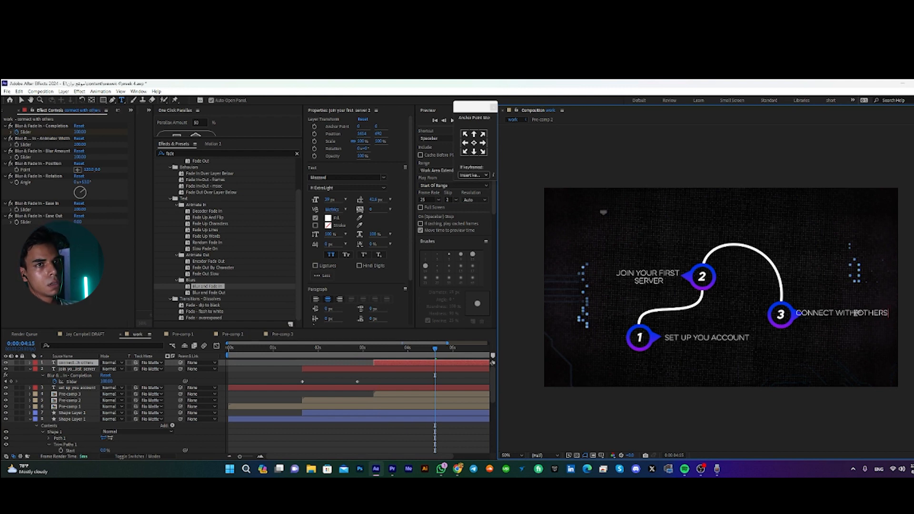
# Step: Scale the CONNECT WITH OTHERS label to 93% and settle it beside pin 3
pyautogui.click(21, 100)
pyautogui.moveTo(846, 318); pyautogui.dragTo(856, 320)
pyautogui.press('s')
pyautogui.moveTo(110, 369); pyautogui.dragTo(104, 369)
pyautogui.moveTo(852, 319); pyautogui.dragTo(848, 318)
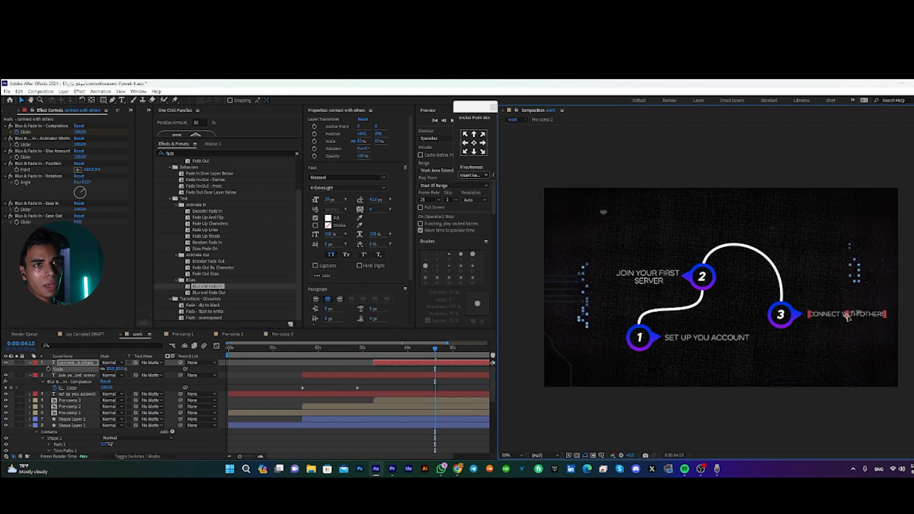
pyautogui.click(452, 384)
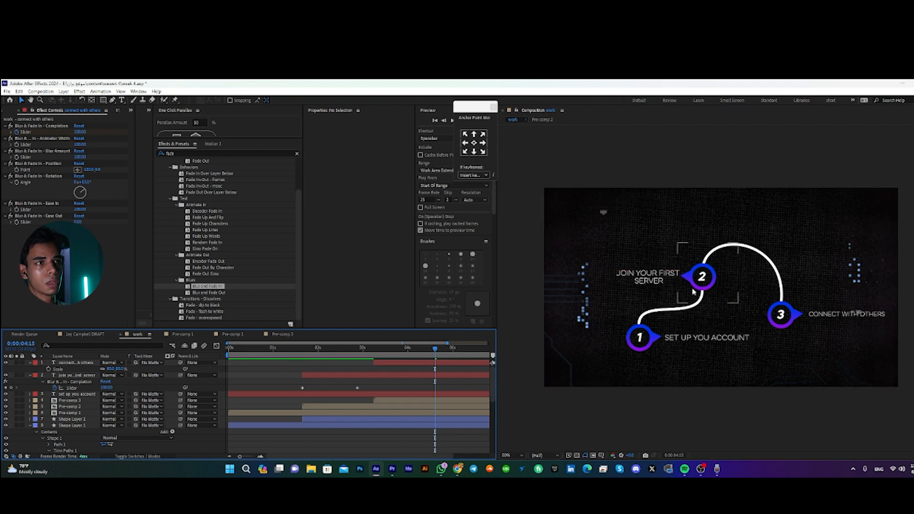
# Step: Switch the left panel to the Project panel with no items selected
pyautogui.click(130, 110)
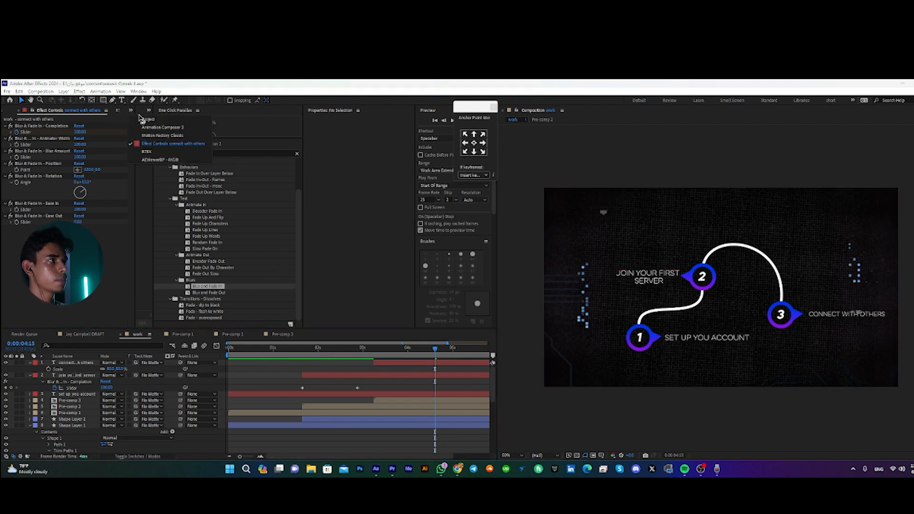
pyautogui.click(132, 133)
pyautogui.click(733, 236)
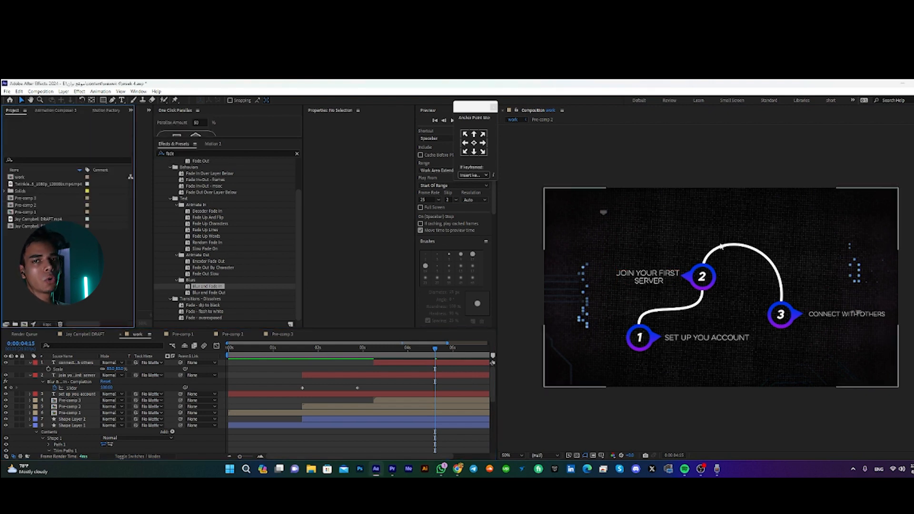
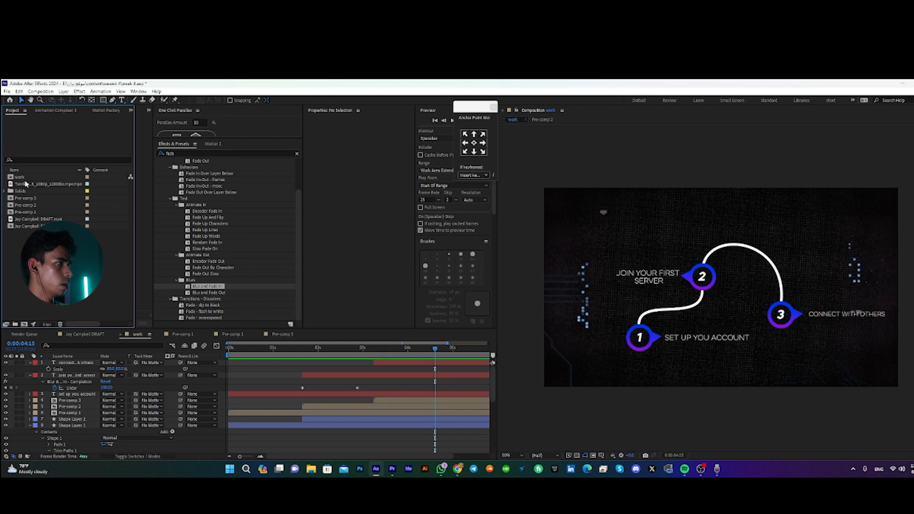
# Step: Nest the 'work' comp in a new composition with New Comp from Selection
pyautogui.rightClick(22, 178)
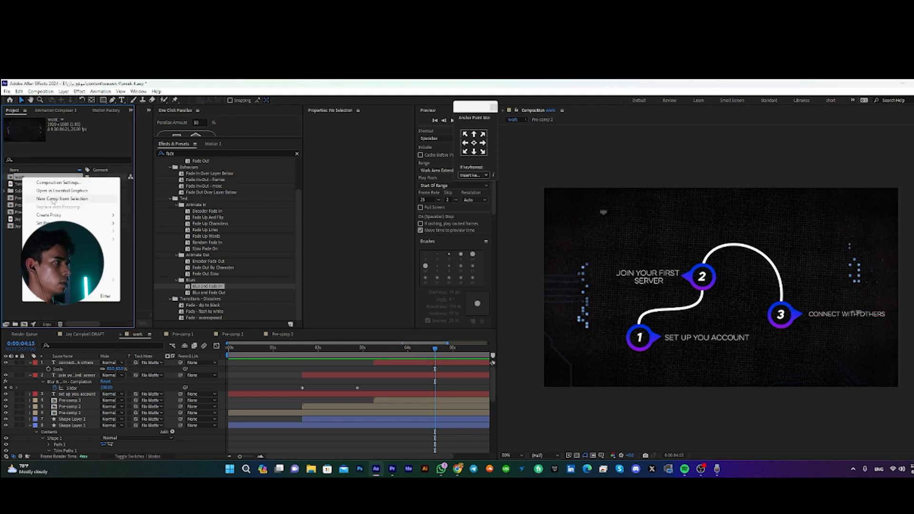
pyautogui.click(57, 199)
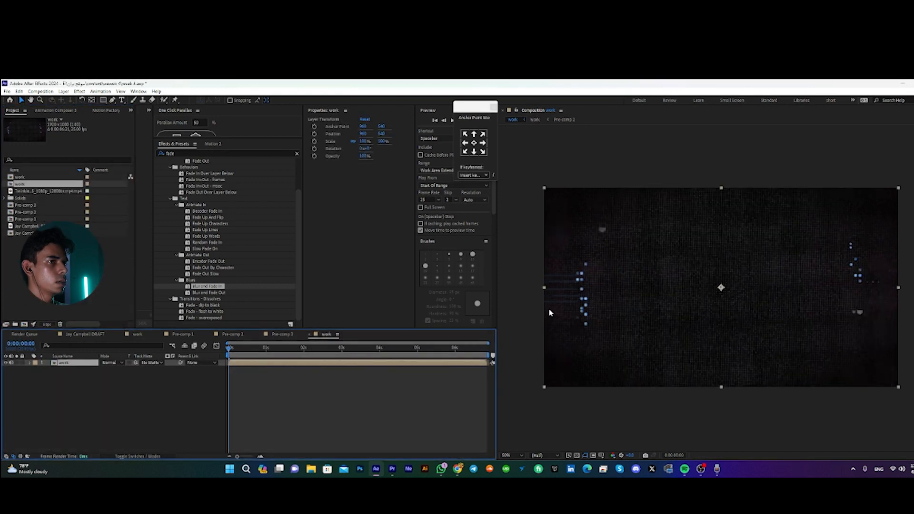
# Step: Make the nested work layer 3D, tilt it back on X into a receding floor, then return to the original work comp
pyautogui.click(131, 457)
pyautogui.click(141, 363)
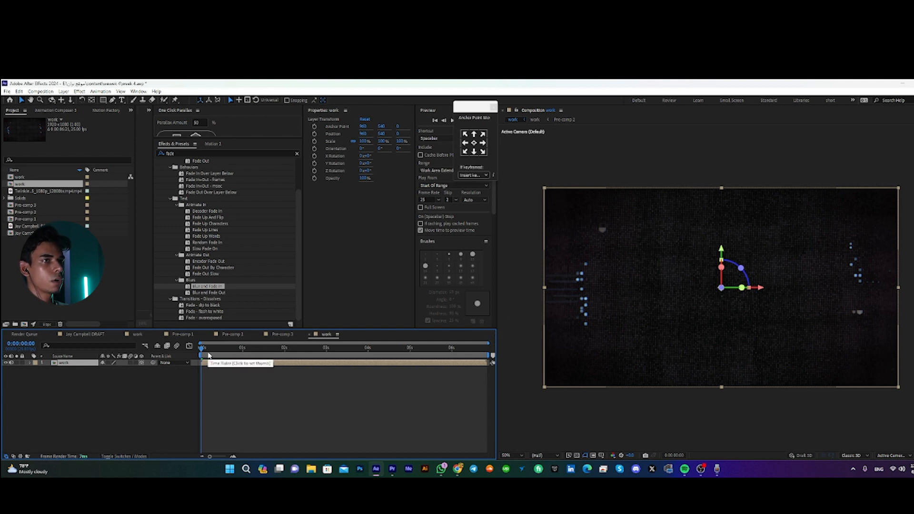
pyautogui.press('space')
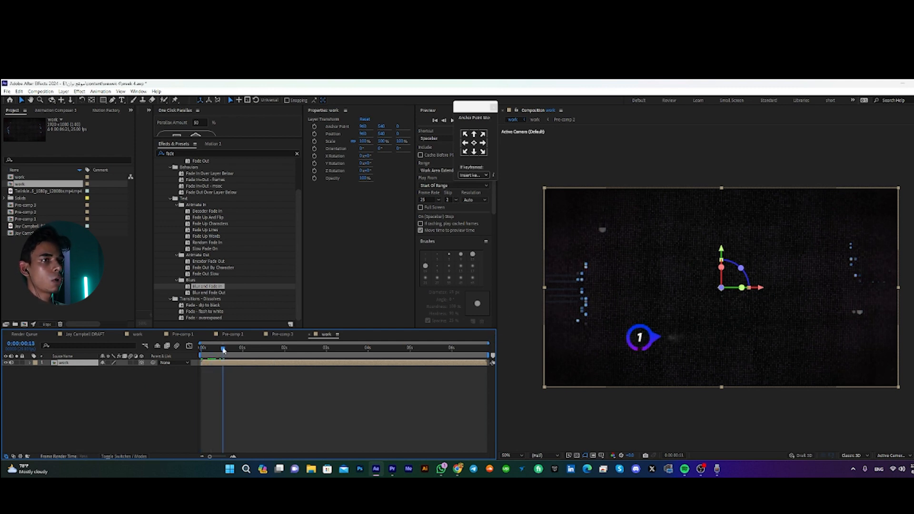
pyautogui.moveTo(727, 272); pyautogui.dragTo(720, 289)
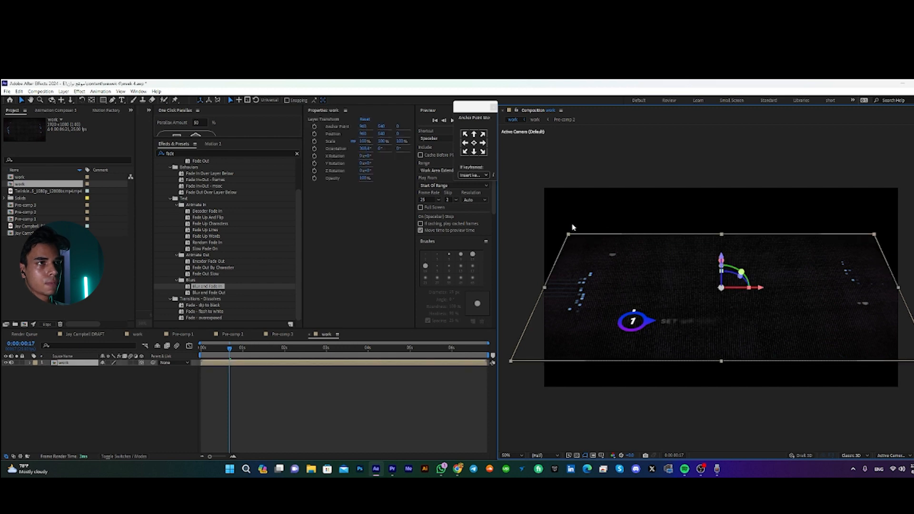
pyautogui.click(599, 233)
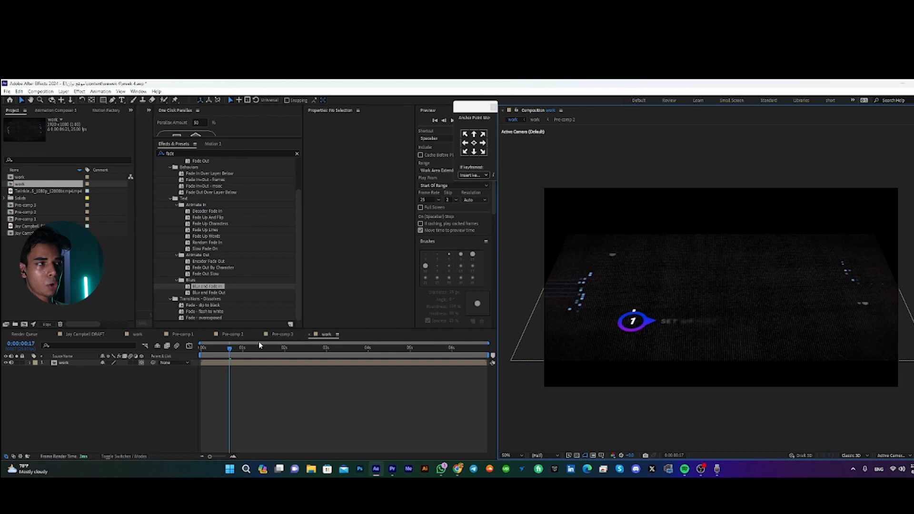
pyautogui.click(136, 335)
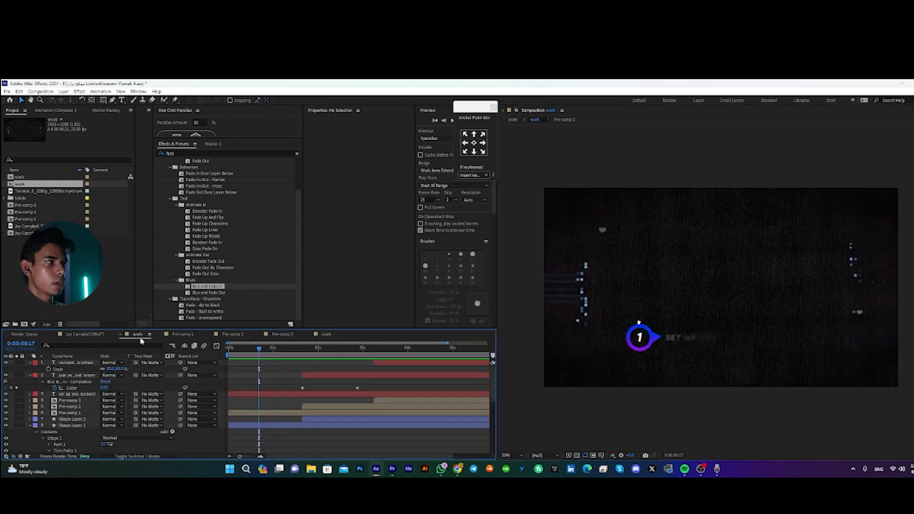
# Step: Resize the work comp to 2900×1740, then nudge it up to about 2950×1800
pyautogui.click(40, 91)
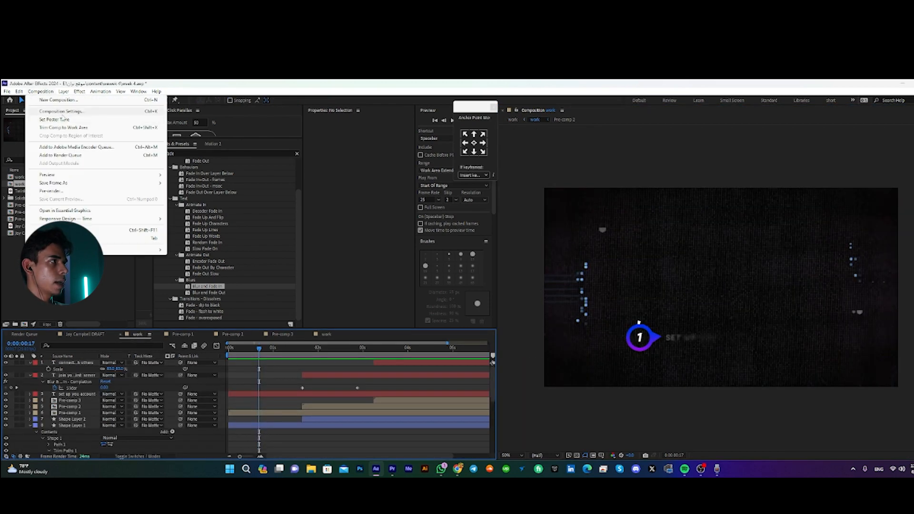
pyautogui.click(65, 119)
pyautogui.click(142, 258)
pyautogui.write('2900')
pyautogui.press('Return')
pyautogui.write('1740')
pyautogui.press('Return')
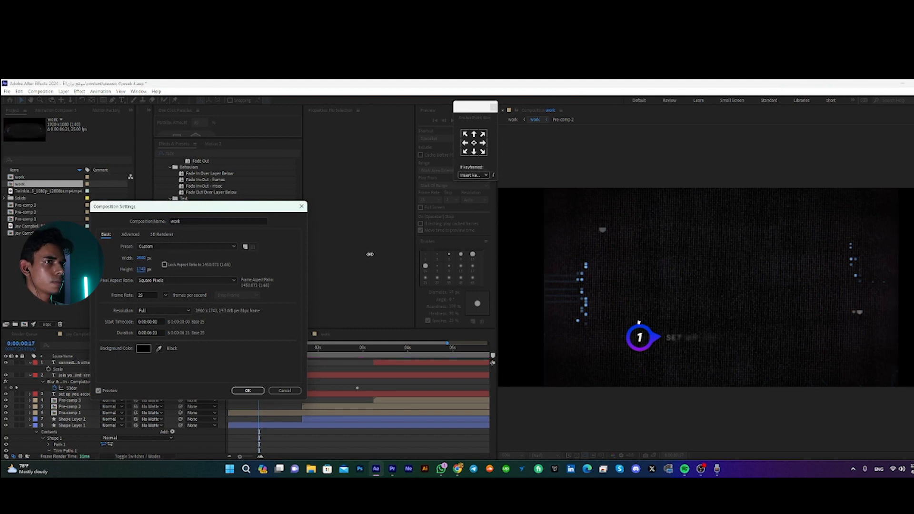
pyautogui.moveTo(142, 258); pyautogui.dragTo(179, 271)
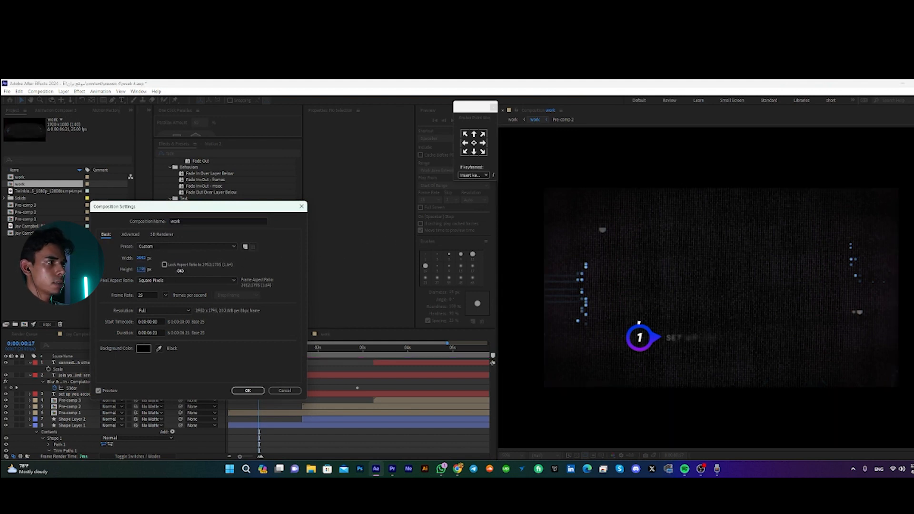
pyautogui.click(248, 391)
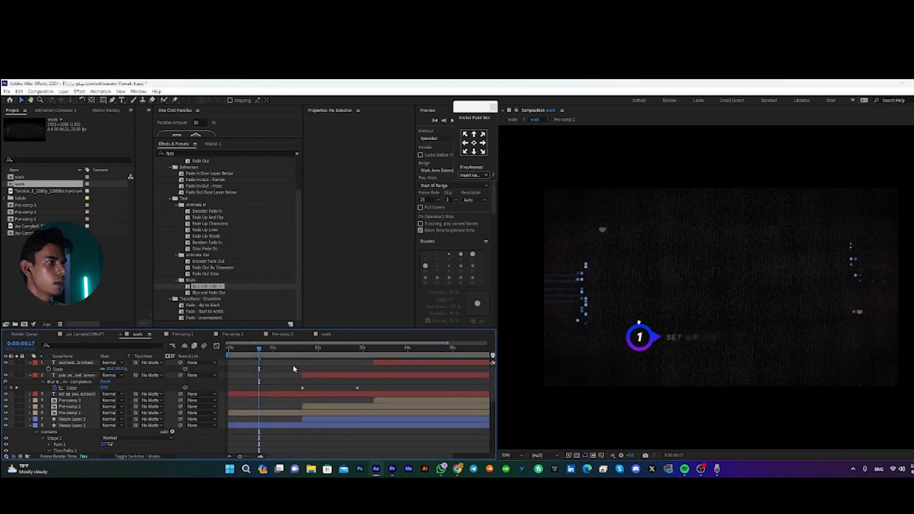
pyautogui.scroll(-5, 73, 442)
# Step: Apply CC RepeTile to the twinkling background video layer
pyautogui.click(74, 441)
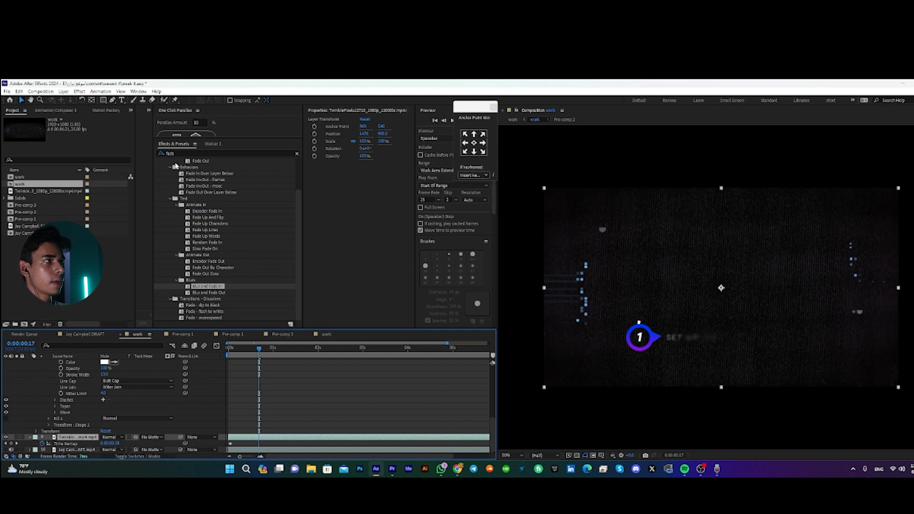
pyautogui.click(182, 154)
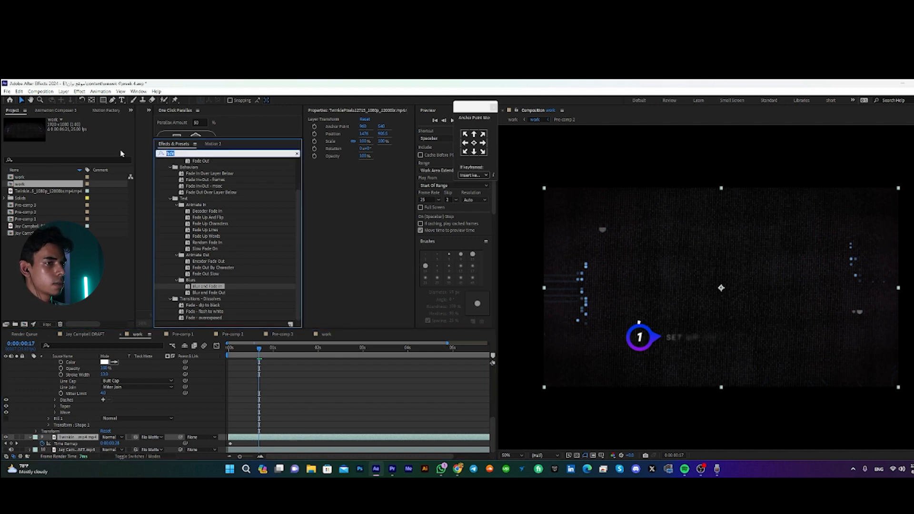
pyautogui.write('cc')
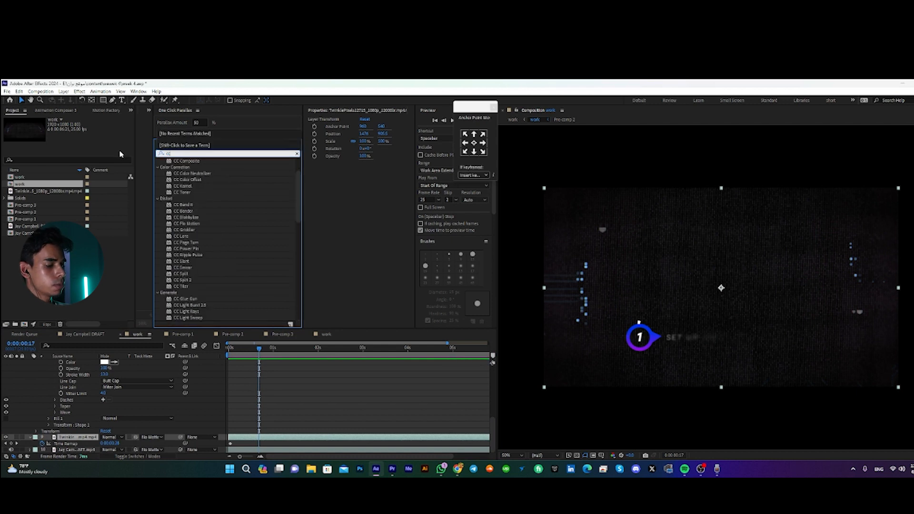
pyautogui.write(' r')
pyautogui.doubleClick(164, 209)
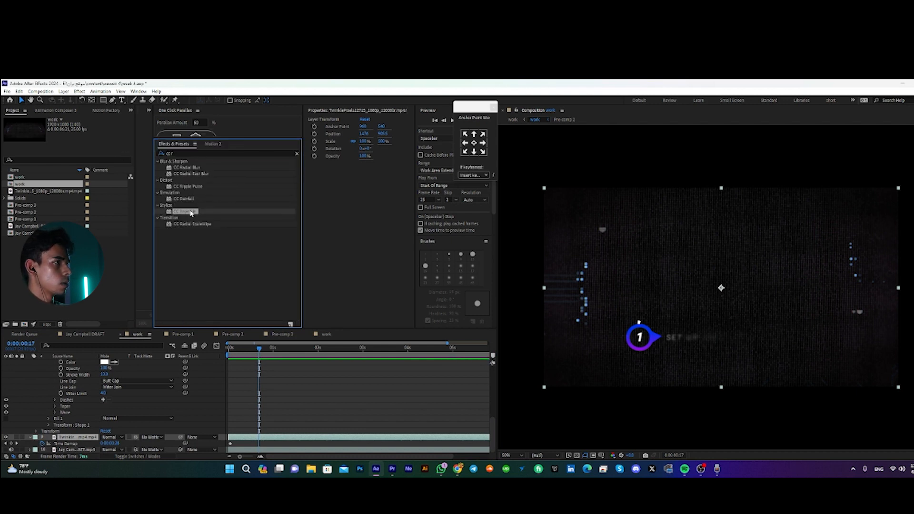
# Step: Raise CC RepeTile's Expand Right and Expand Left values so the tiles fill the frame
pyautogui.moveTo(75, 132); pyautogui.dragTo(77, 132)
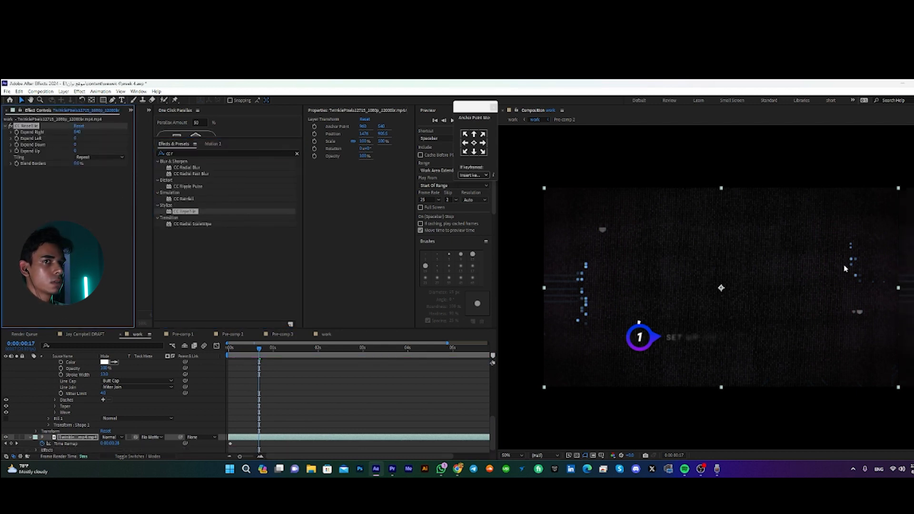
pyautogui.press(',')
pyautogui.press(',')
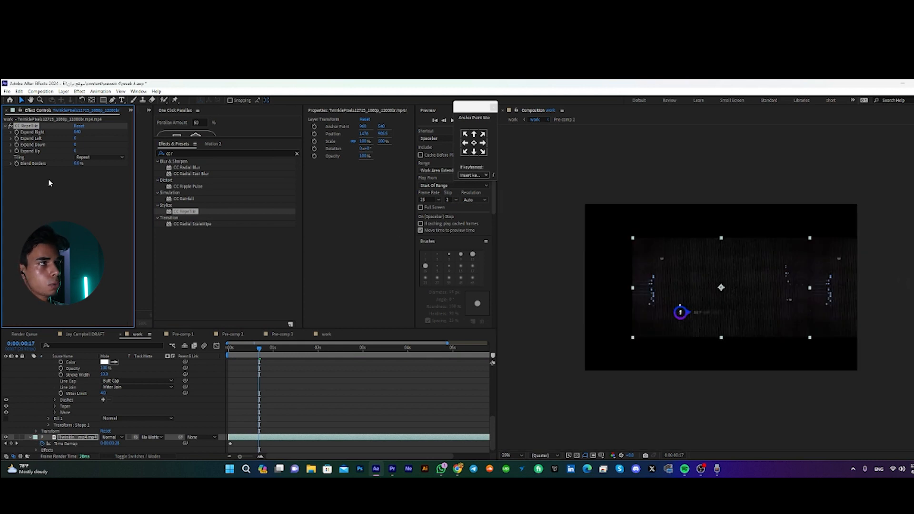
pyautogui.moveTo(77, 138); pyautogui.dragTo(137, 146)
pyautogui.scroll(2, 679, 225)
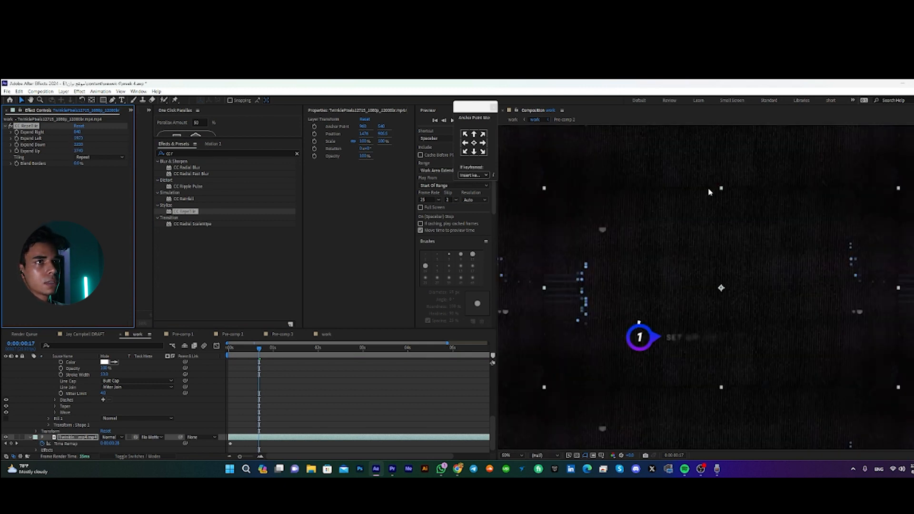
pyautogui.scroll(-2, 691, 187)
# Step: Set the RepeTile tiling mode to Checker Flip V, after trying Checker Flip H
pyautogui.click(97, 157)
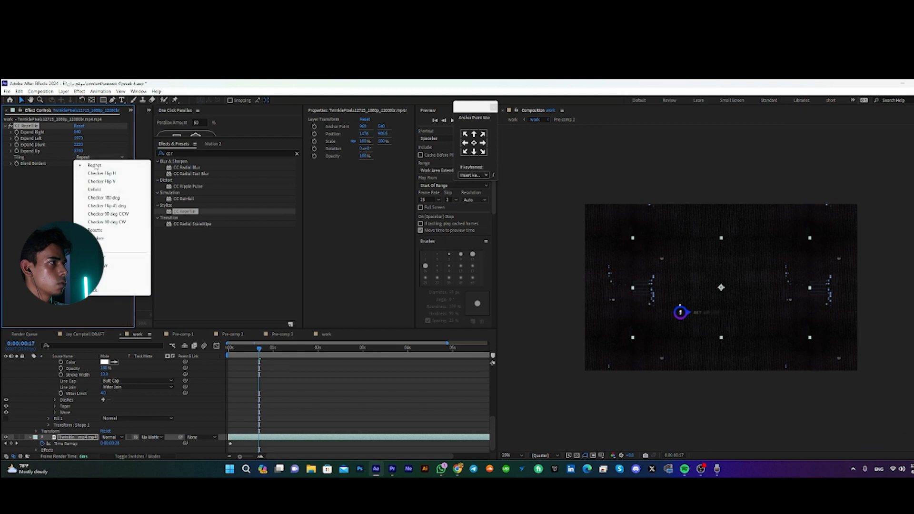
pyautogui.click(102, 173)
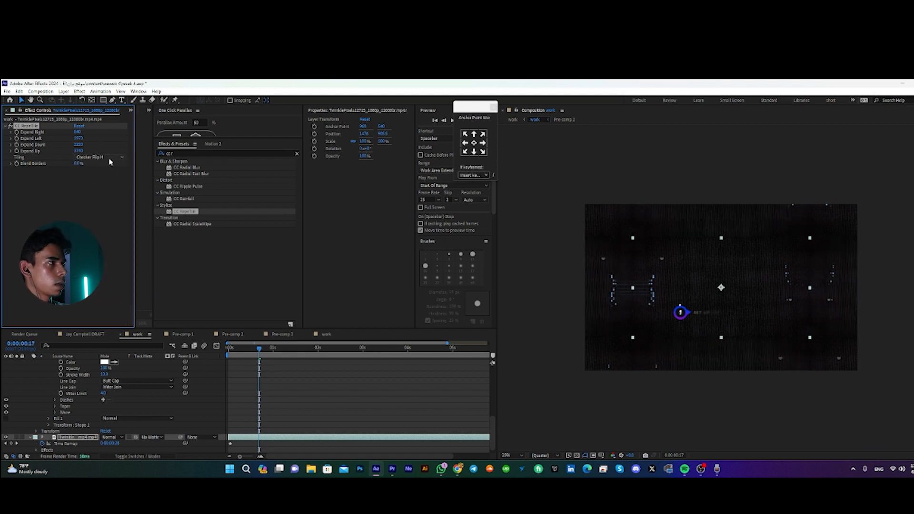
pyautogui.click(109, 158)
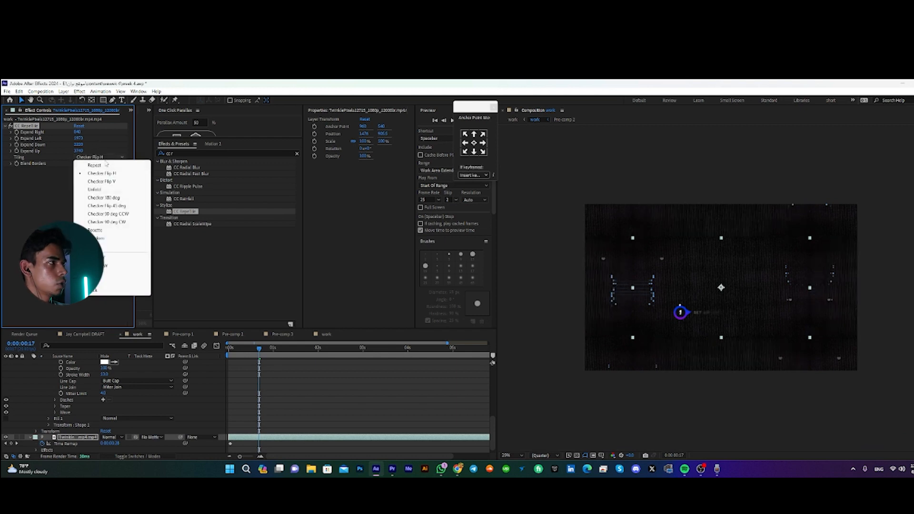
pyautogui.click(109, 182)
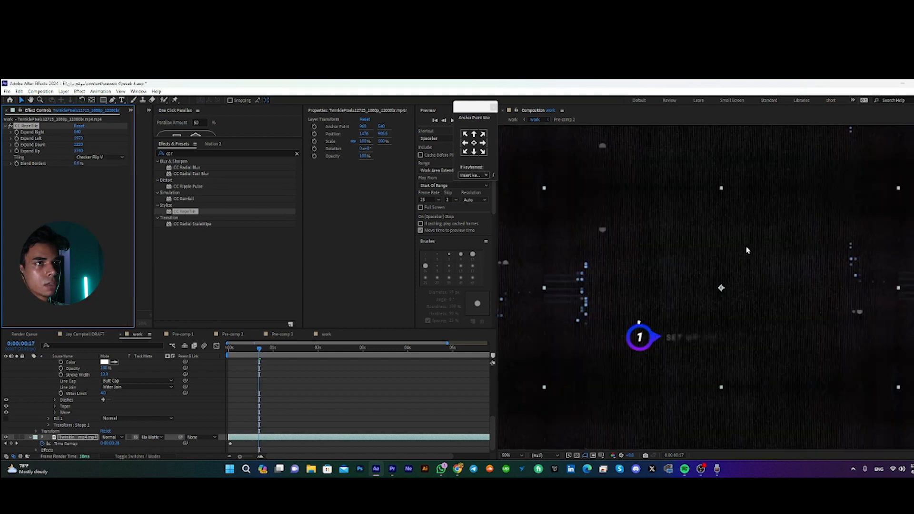
# Step: Inspect the tiled background up close, deselect it, and save the project
pyautogui.press('.')
pyautogui.press(',')
pyautogui.press('.')
pyautogui.press(',')
pyautogui.click(386, 379)
pyautogui.hotkey('ctrl', 's')
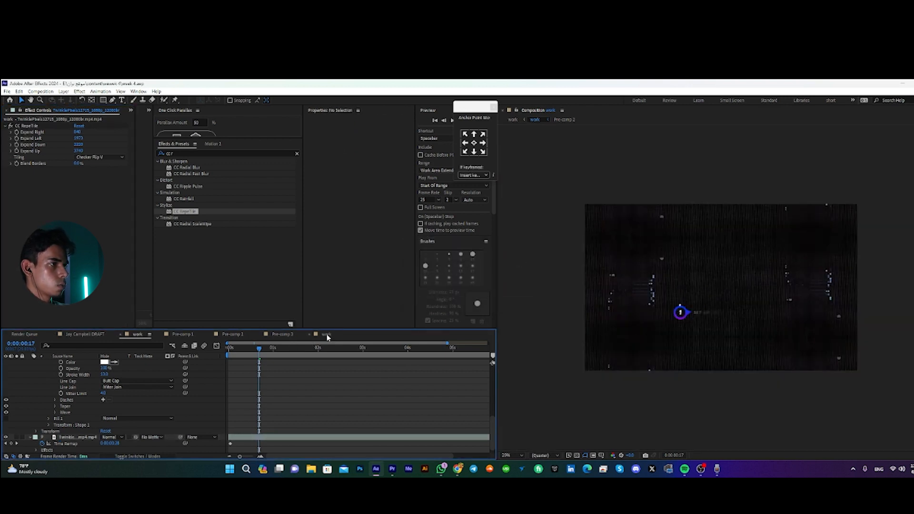
# Step: Move the tilted work layer upward in the nested 3D comp and preview
pyautogui.click(327, 335)
pyautogui.moveTo(691, 319); pyautogui.dragTo(690, 294)
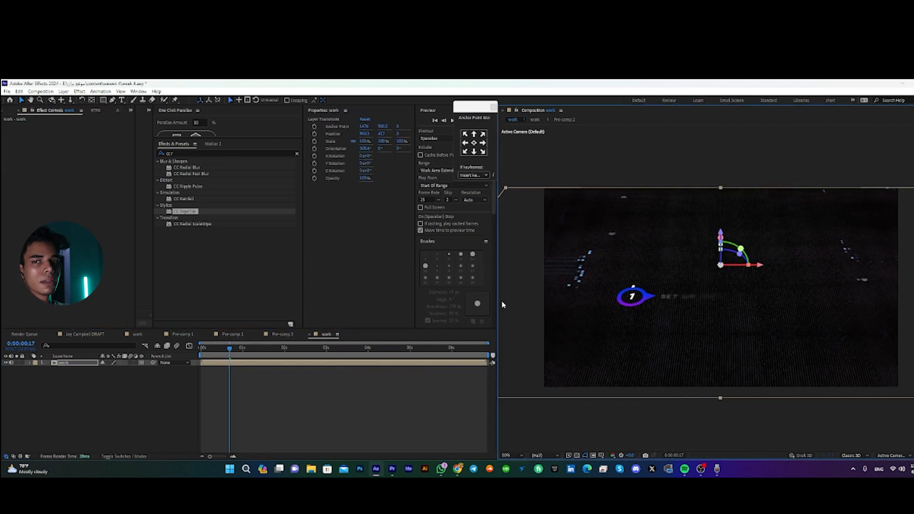
pyautogui.press('space')
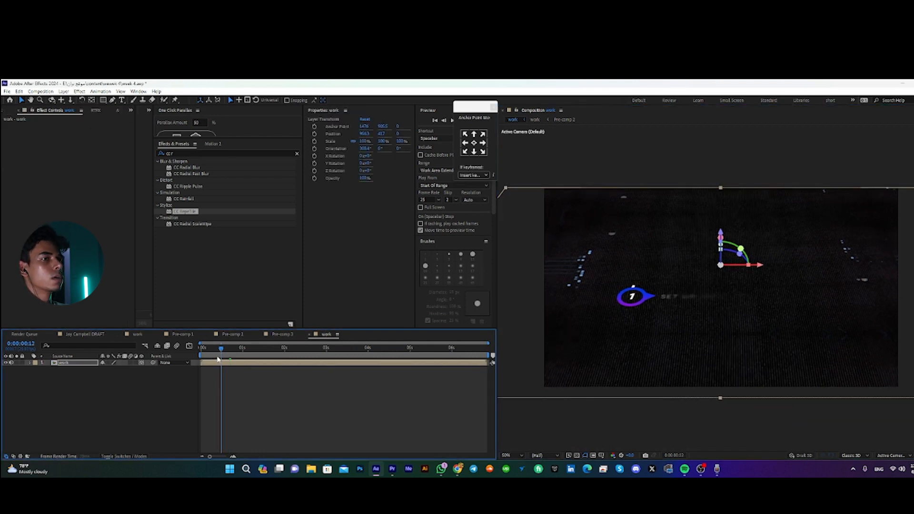
# Step: Split the work layer where marker 2 appears, just after 1 second 17 frames
pyautogui.moveTo(243, 351)
pyautogui.mouseDown()
pyautogui.moveTo(307, 355)
pyautogui.moveTo(198, 376)
pyautogui.mouseUp()
pyautogui.press('space')
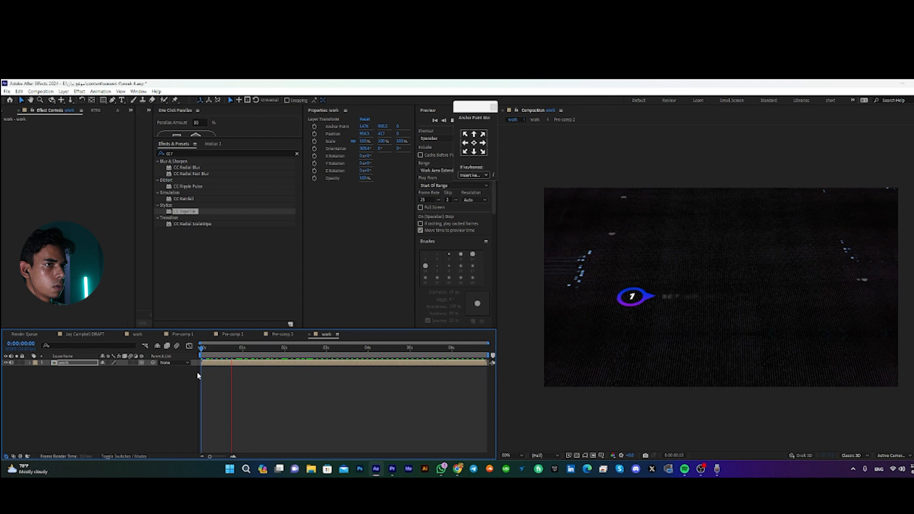
pyautogui.press('space')
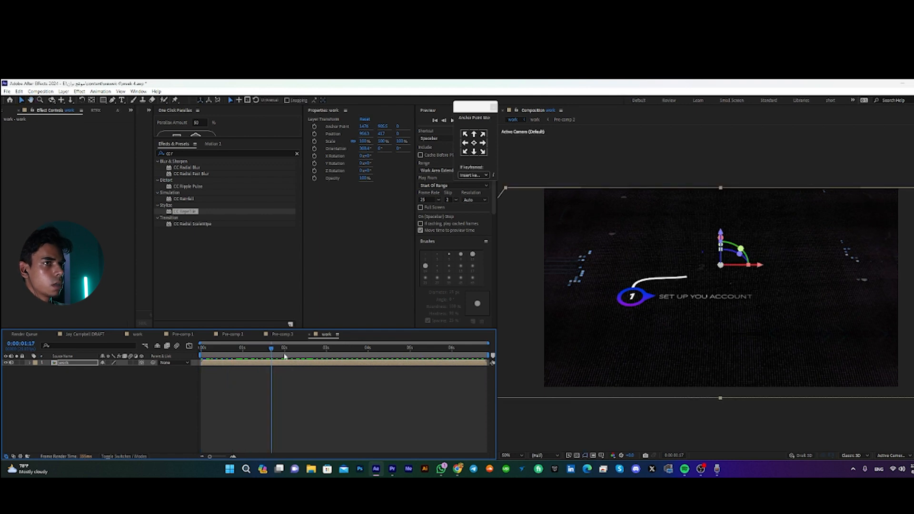
pyautogui.moveTo(265, 354)
pyautogui.mouseDown()
pyautogui.moveTo(283, 353)
pyautogui.moveTo(275, 355)
pyautogui.mouseUp()
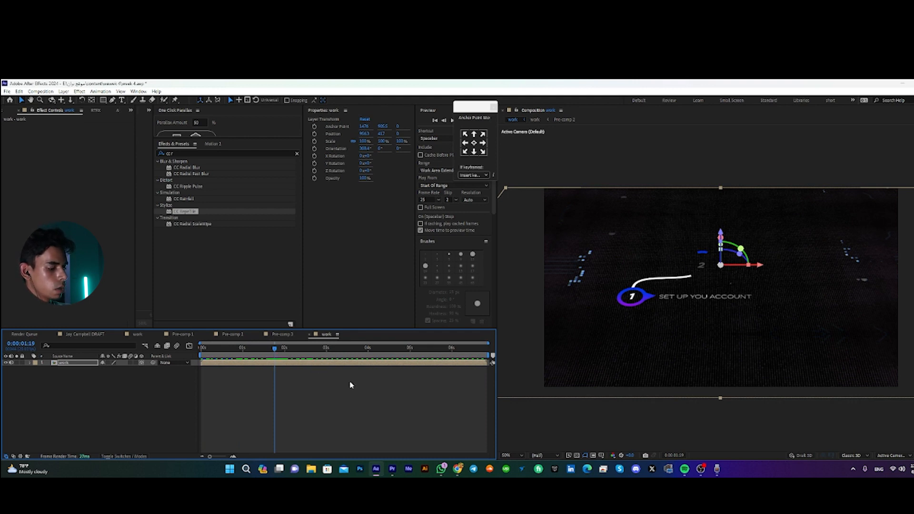
pyautogui.hotkey('ctrl', 'shift', 'd')
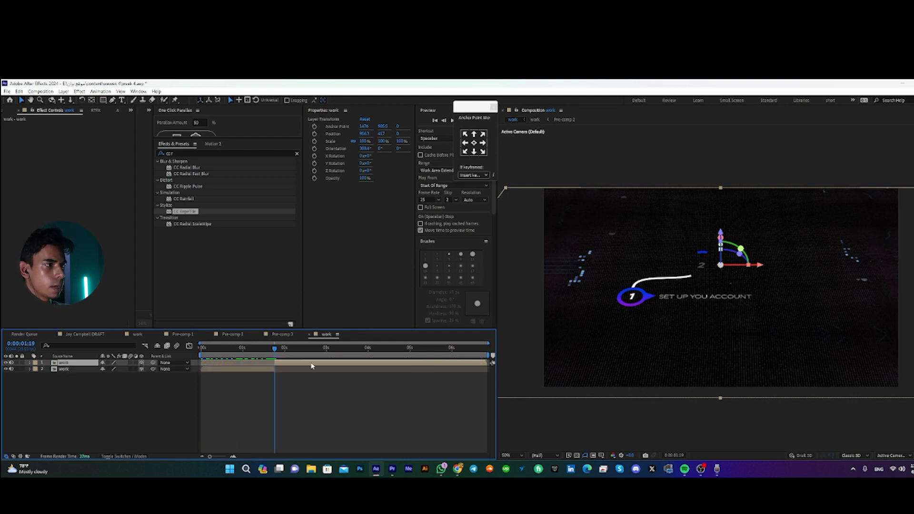
# Step: Set a Scale keyframe on the background work layer at 0 seconds
pyautogui.moveTo(275, 348); pyautogui.dragTo(247, 373)
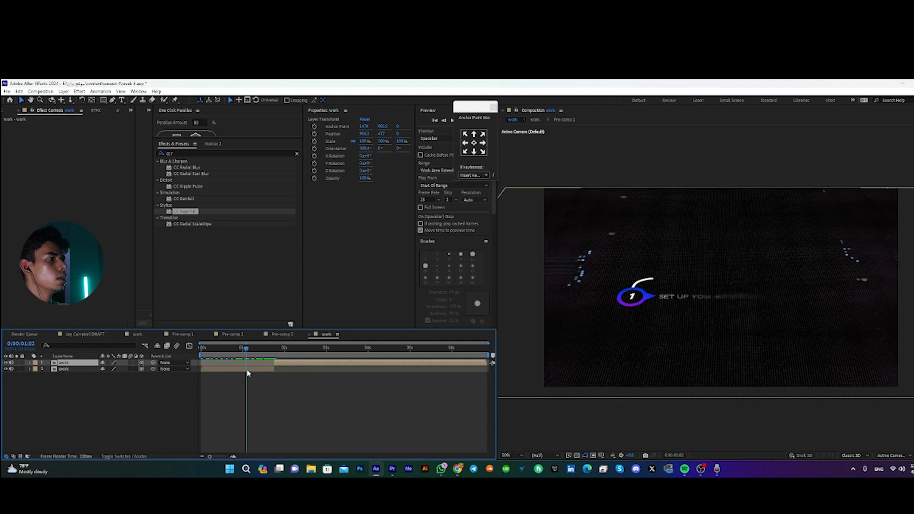
pyautogui.click(247, 369)
pyautogui.press('s')
pyautogui.click(47, 376)
pyautogui.moveTo(246, 376); pyautogui.dragTo(203, 384)
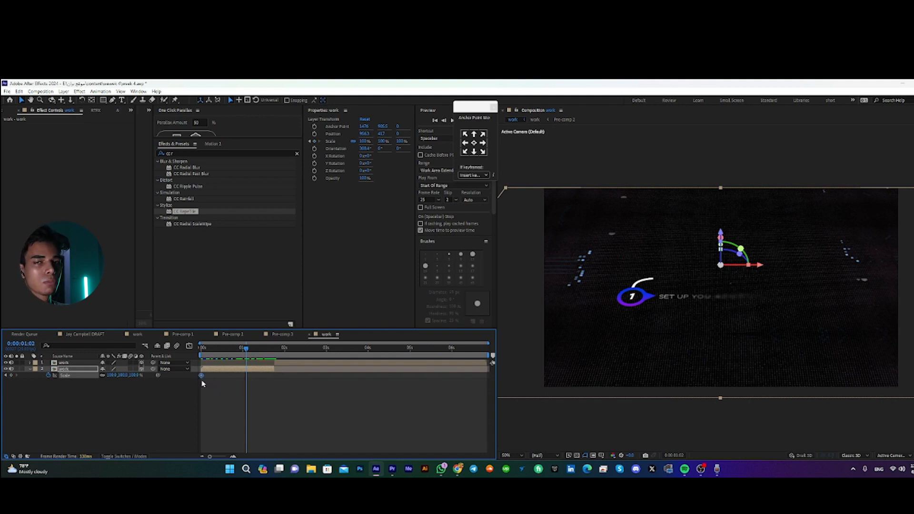
# Step: Add a 105% Scale keyframe at the clip boundary and preview the growth
pyautogui.click(123, 375)
pyautogui.write('105')
pyautogui.press('Return')
pyautogui.click(264, 381)
pyautogui.moveTo(245, 376); pyautogui.dragTo(275, 376)
pyautogui.press('space')
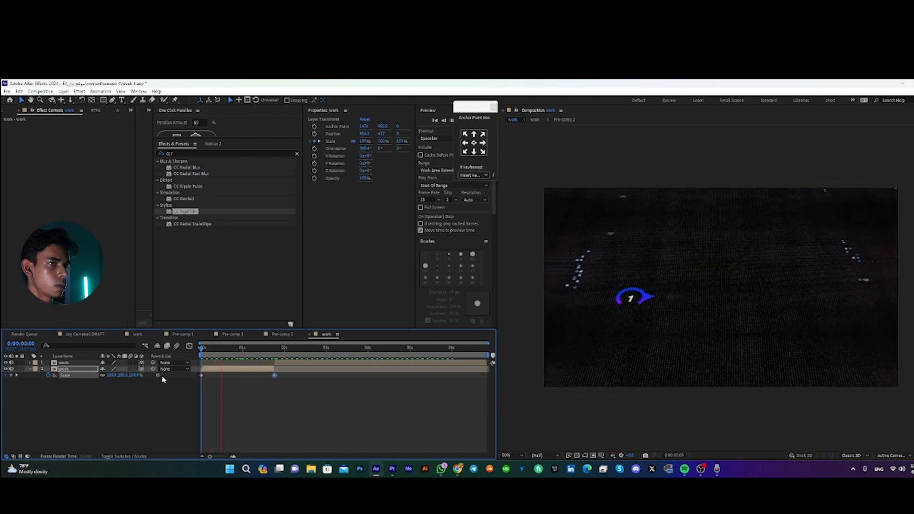
pyautogui.click(281, 348)
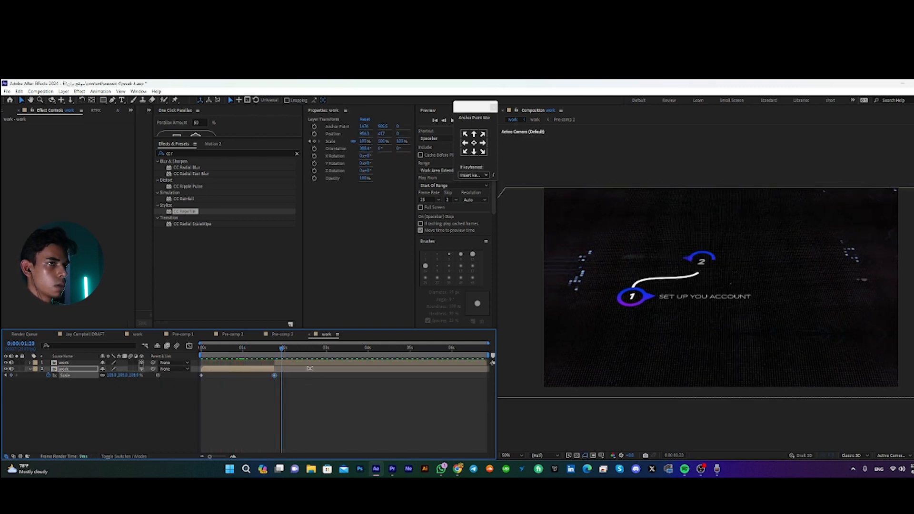
# Step: Rotate the top work layer and push it toward the camera, undoing a stray position move
pyautogui.click(718, 260)
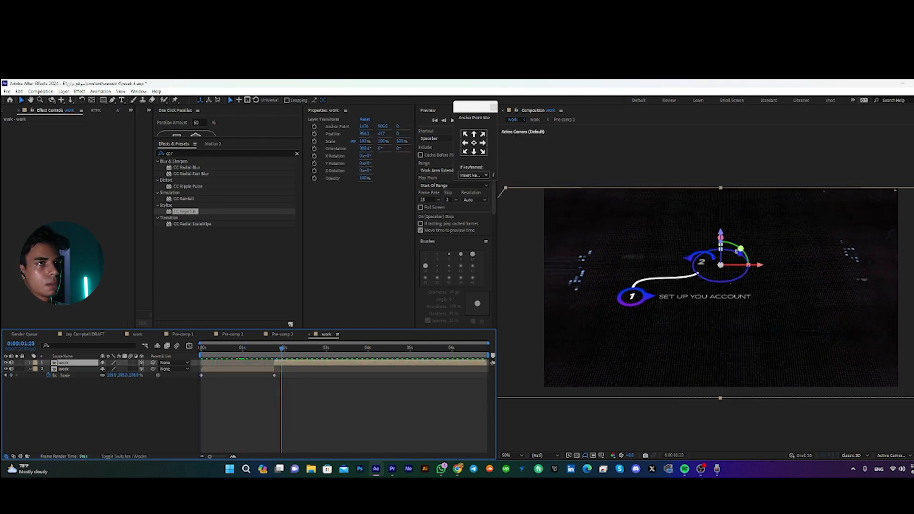
pyautogui.moveTo(718, 260)
pyautogui.mouseDown()
pyautogui.moveTo(728, 262)
pyautogui.moveTo(715, 268)
pyautogui.mouseUp()
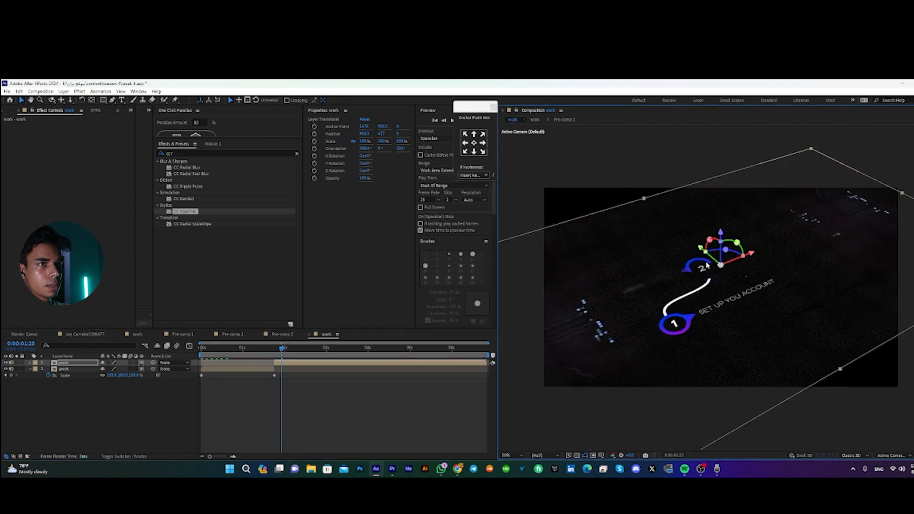
pyautogui.hotkey('alt', 'shift', 'p')
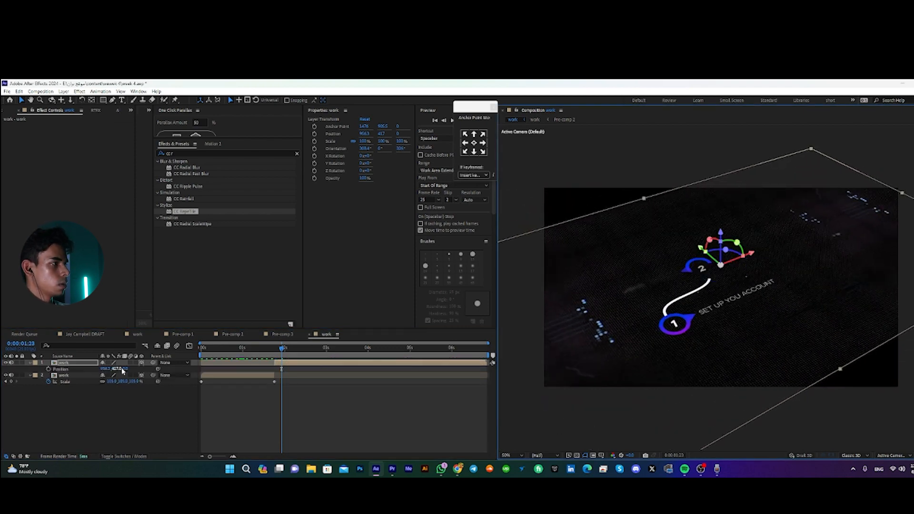
pyautogui.moveTo(126, 371); pyautogui.dragTo(96, 380)
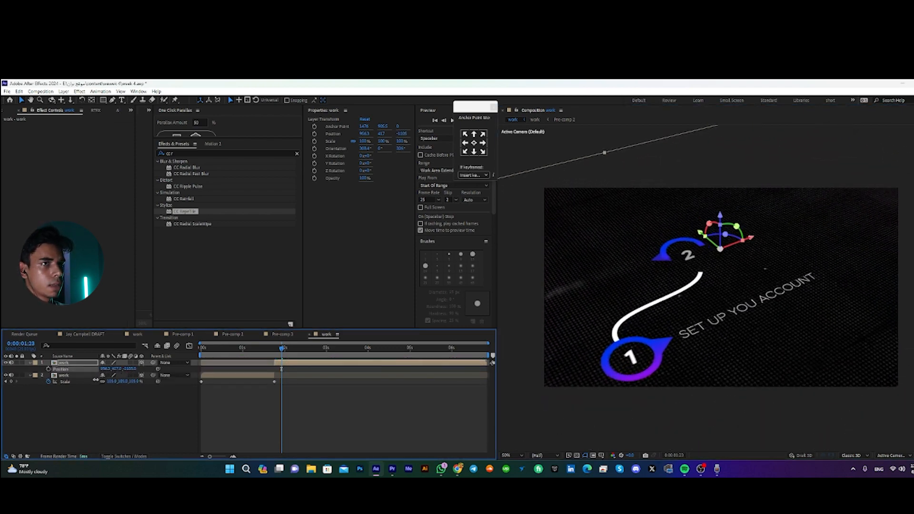
pyautogui.moveTo(703, 234); pyautogui.dragTo(788, 295)
pyautogui.hotkey('ctrl', 'z')
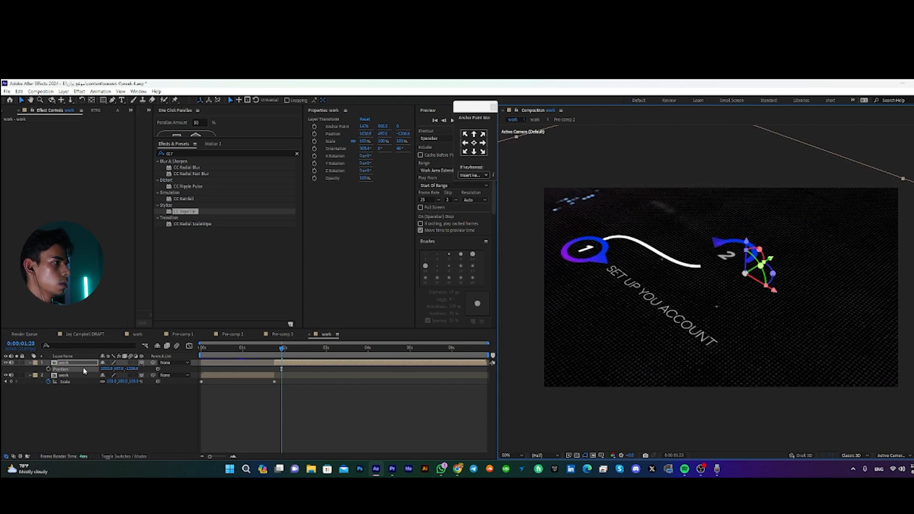
# Step: Keyframe the top layer's Position and slide it so pin 2 comes into view by 2:19
pyautogui.click(48, 370)
pyautogui.moveTo(276, 369); pyautogui.dragTo(274, 369)
pyautogui.press('space')
pyautogui.moveTo(771, 268); pyautogui.dragTo(761, 333)
pyautogui.moveTo(317, 349); pyautogui.dragTo(299, 359)
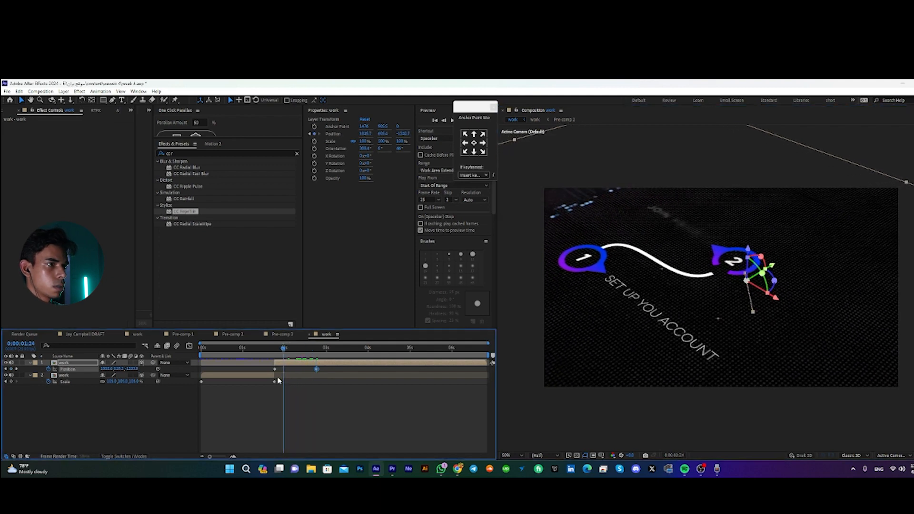
pyautogui.press('space')
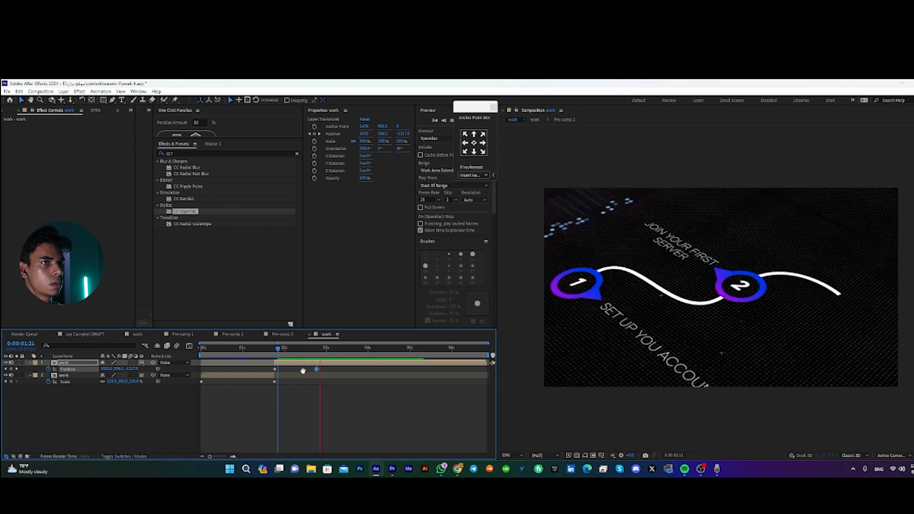
pyautogui.press('space')
# Step: Move the second Position keyframe to 4 seconds, turn pin 2 toward camera, shift along X, preview
pyautogui.moveTo(317, 369); pyautogui.dragTo(369, 369)
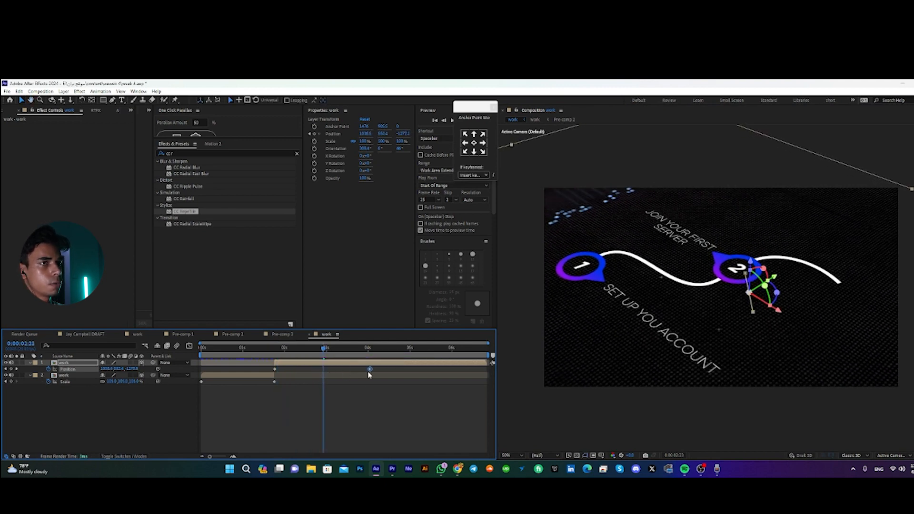
pyautogui.click(292, 348)
pyautogui.moveTo(291, 365); pyautogui.dragTo(373, 363)
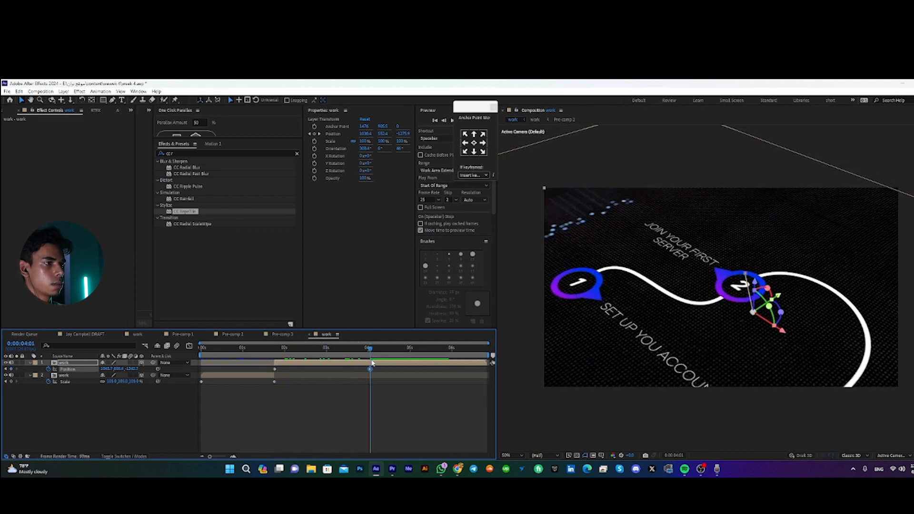
pyautogui.moveTo(782, 312); pyautogui.dragTo(773, 247)
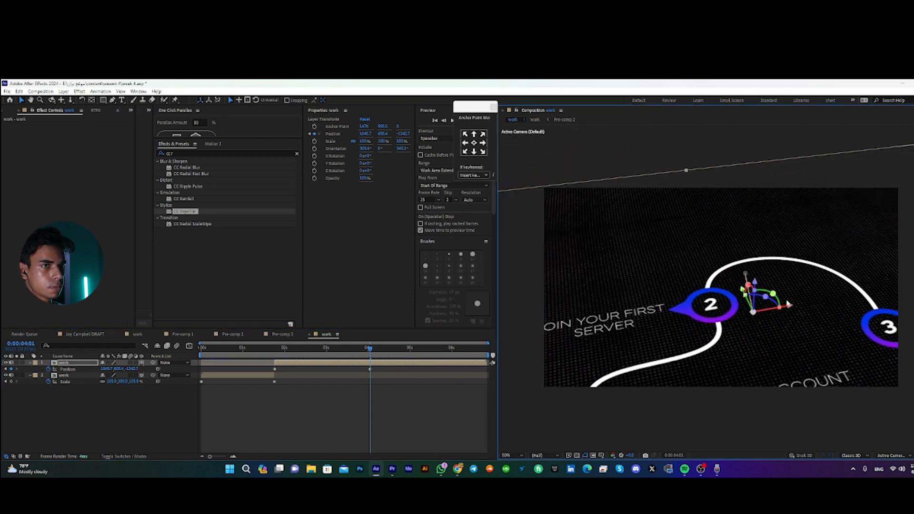
pyautogui.moveTo(799, 307); pyautogui.dragTo(857, 302)
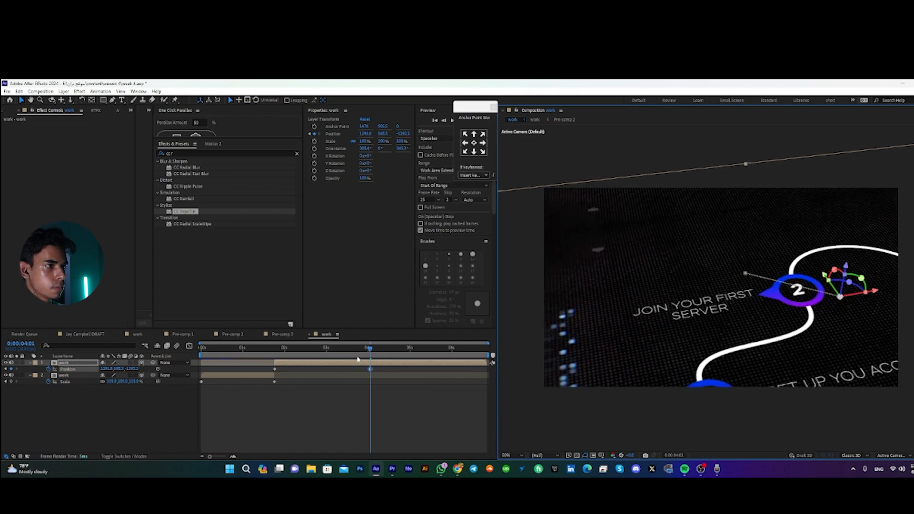
pyautogui.click(344, 350)
pyautogui.moveTo(341, 363); pyautogui.dragTo(280, 385)
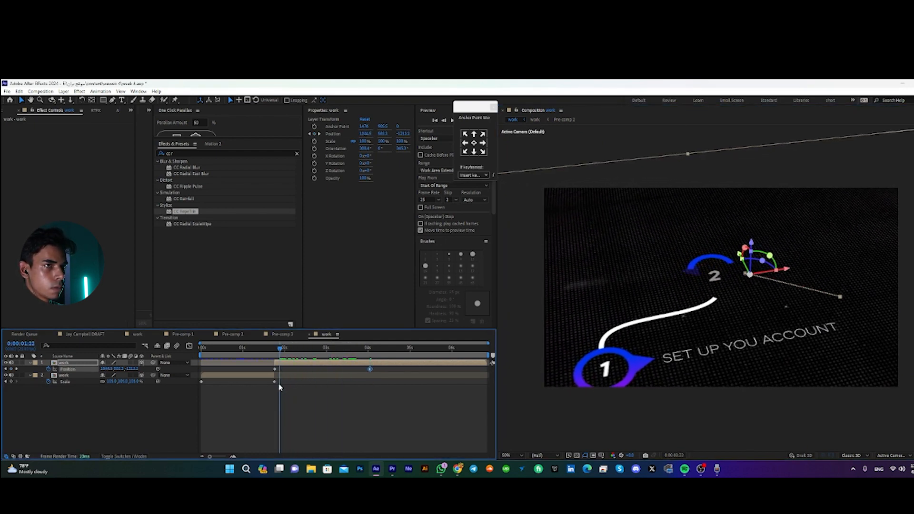
pyautogui.click(328, 407)
pyautogui.press('space')
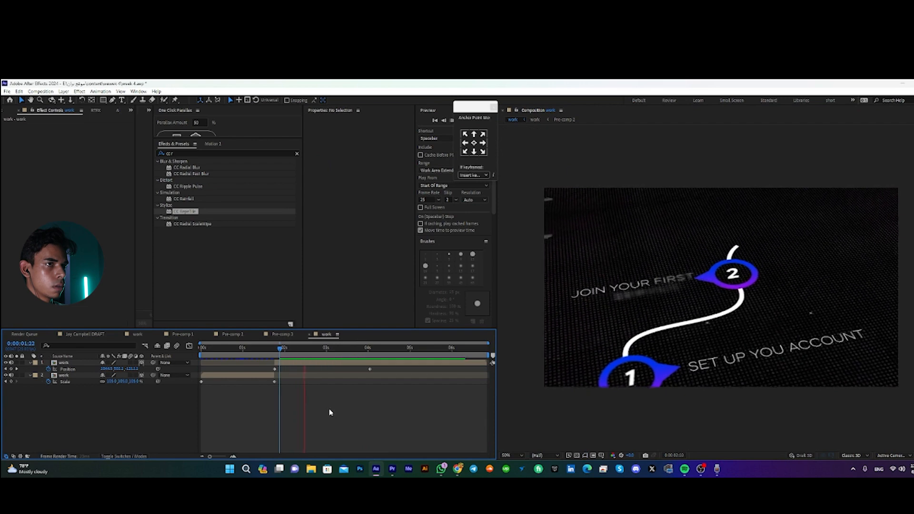
pyautogui.press('space')
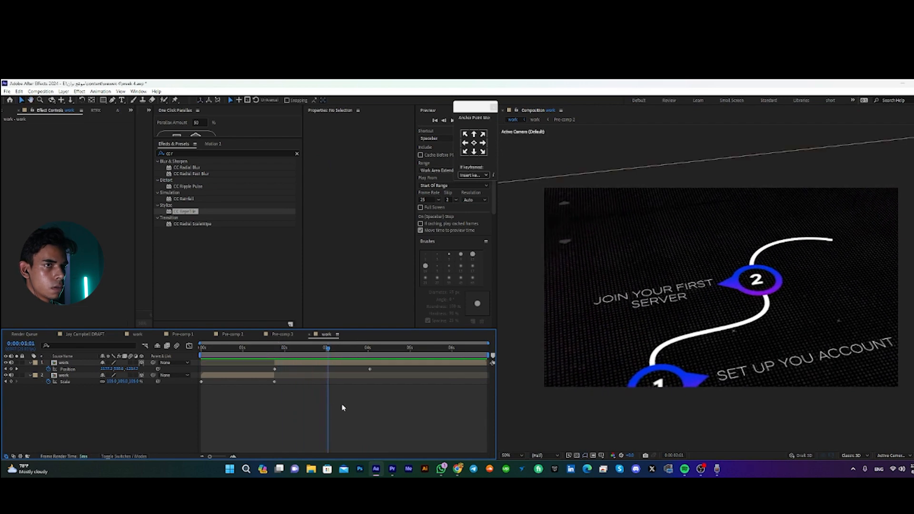
# Step: Refine the path's position at the 4-second and first keyframes, then preview the glide
pyautogui.click(345, 365)
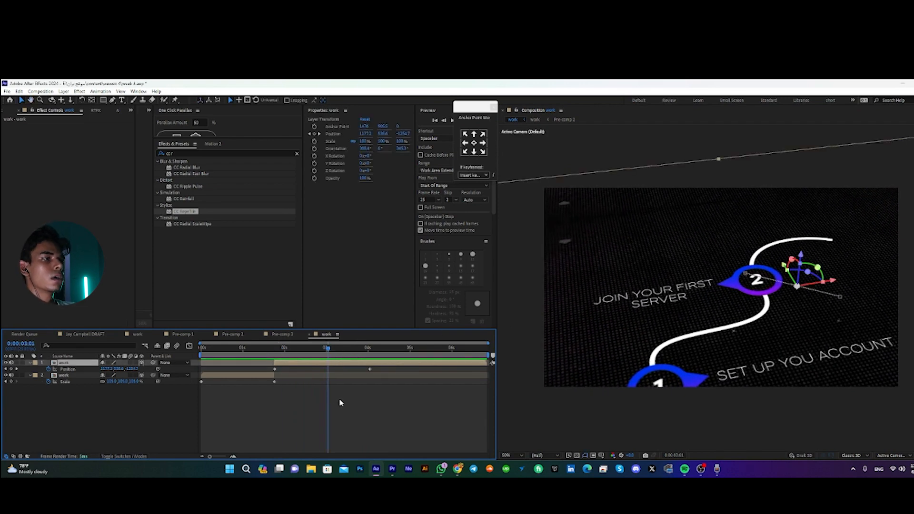
pyautogui.click(371, 349)
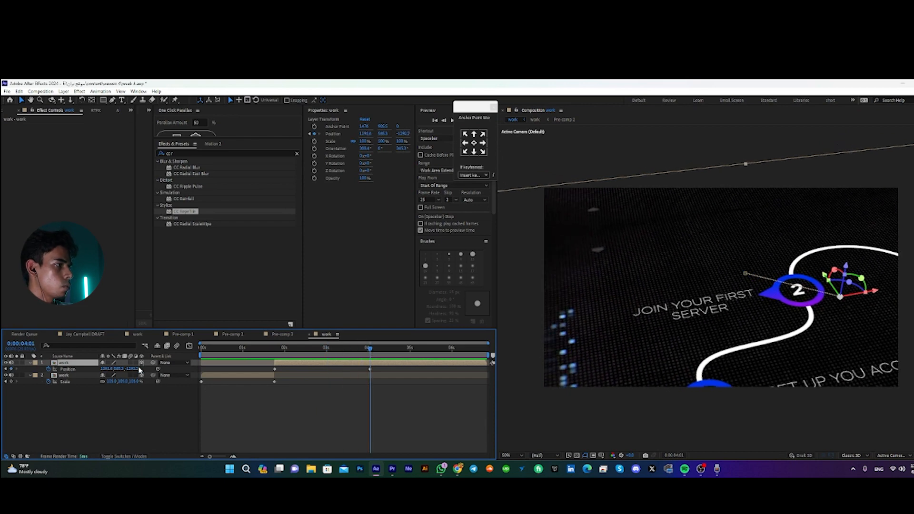
pyautogui.moveTo(132, 370)
pyautogui.mouseDown()
pyautogui.moveTo(254, 351)
pyautogui.moveTo(204, 358)
pyautogui.mouseUp()
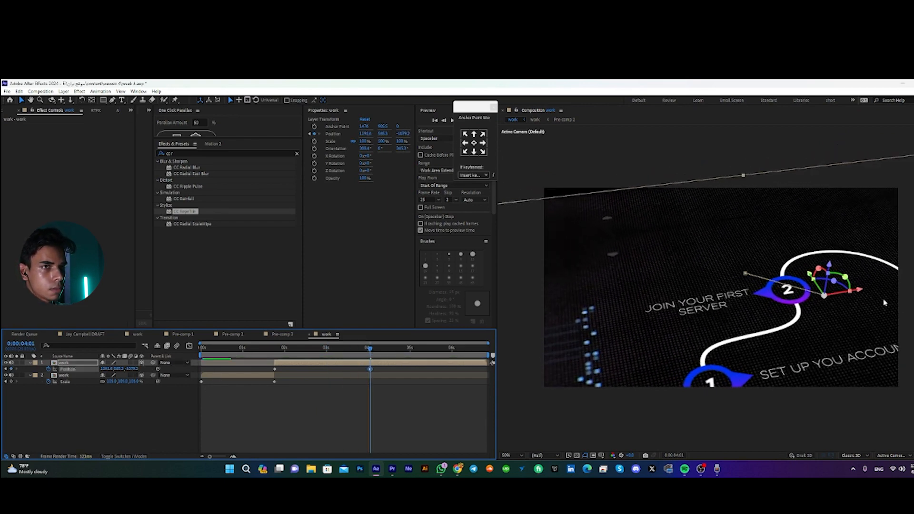
pyautogui.moveTo(809, 276); pyautogui.dragTo(781, 260)
pyautogui.click(274, 370)
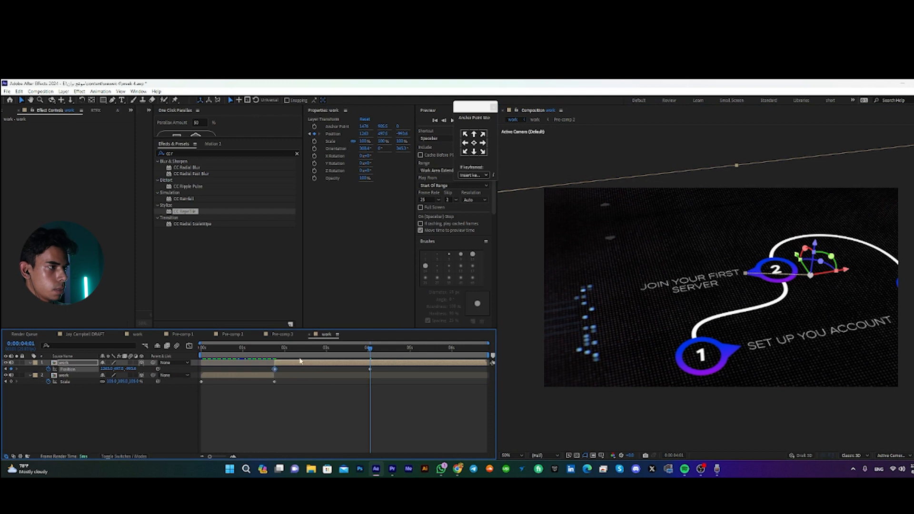
pyautogui.press('j')
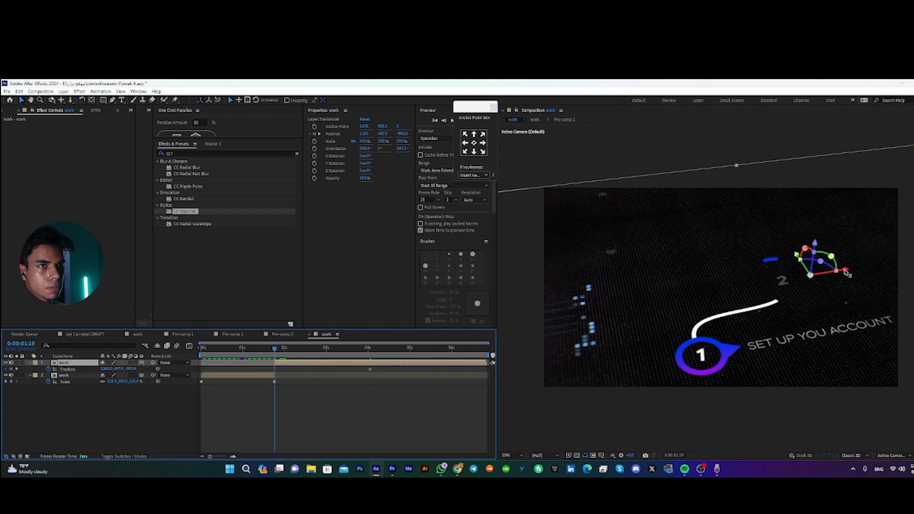
pyautogui.moveTo(798, 259)
pyautogui.mouseDown()
pyautogui.moveTo(809, 286)
pyautogui.moveTo(806, 269)
pyautogui.mouseUp()
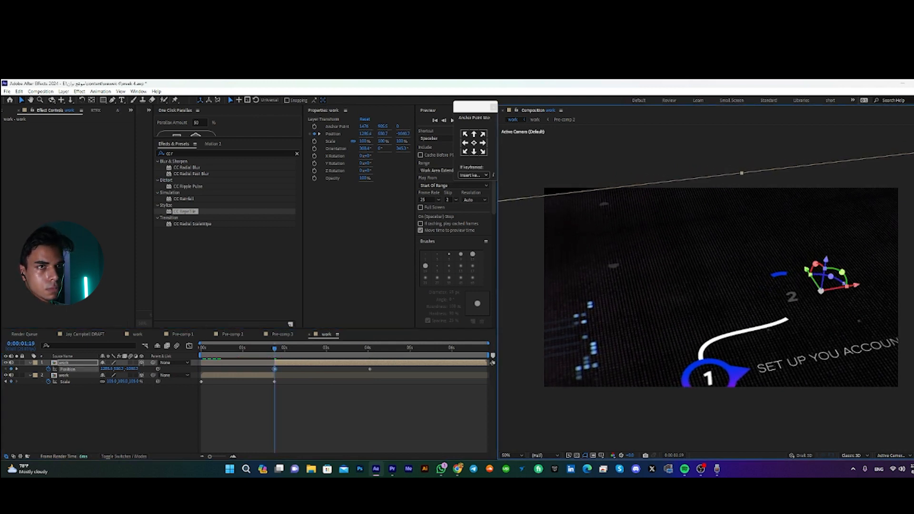
pyautogui.moveTo(857, 289); pyautogui.dragTo(790, 258)
pyautogui.press('space')
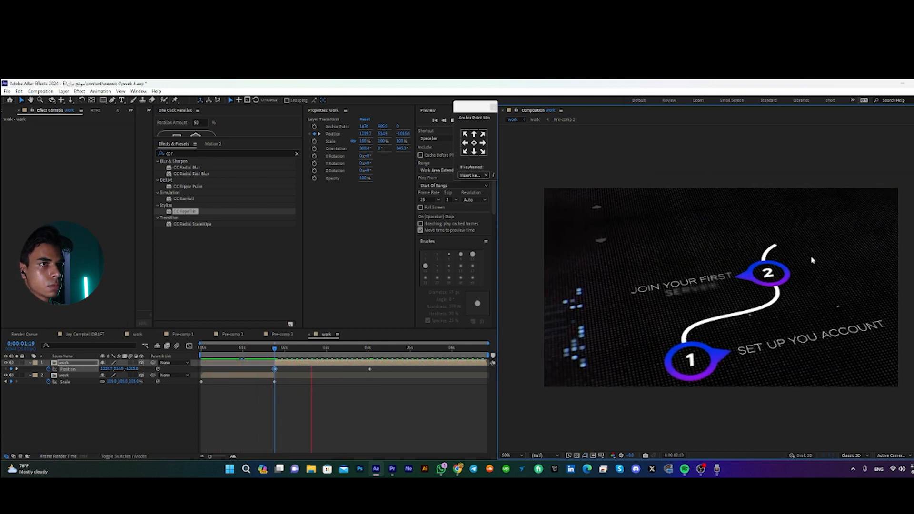
pyautogui.press('space')
# Step: Add a Position keyframe at the current time and delete the 4-second keyframe
pyautogui.click(352, 364)
pyautogui.click(11, 369)
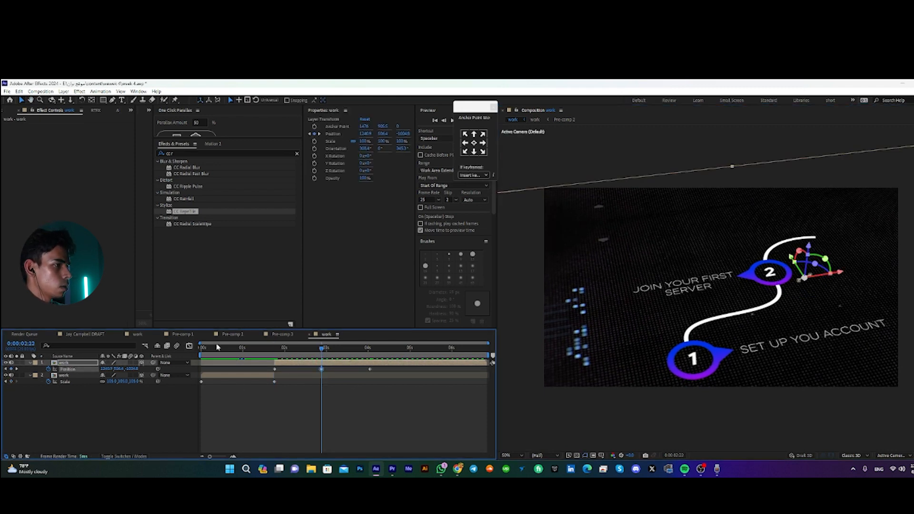
pyautogui.click(370, 369)
pyautogui.press('Delete')
pyautogui.click(354, 364)
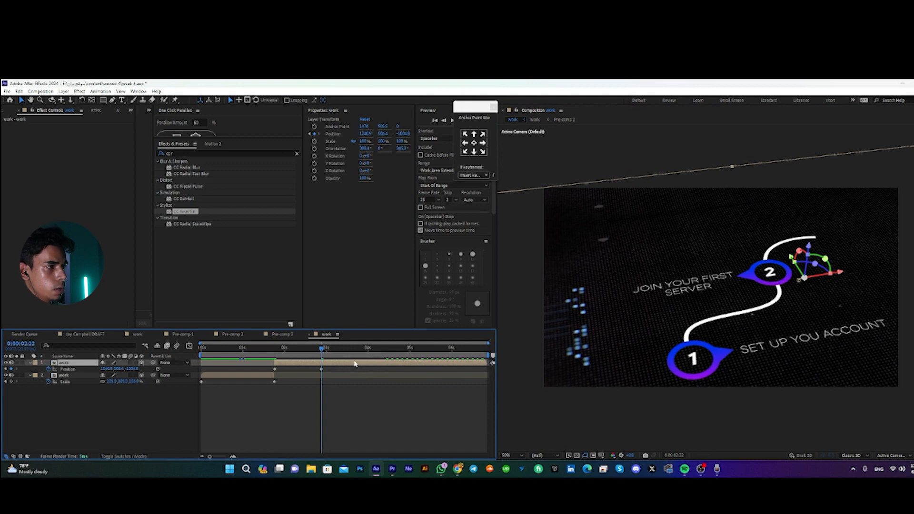
# Step: Split the path layer at the current time and move the new layer toward pin 3
pyautogui.hotkey('ctrl', 'shift', 'd')
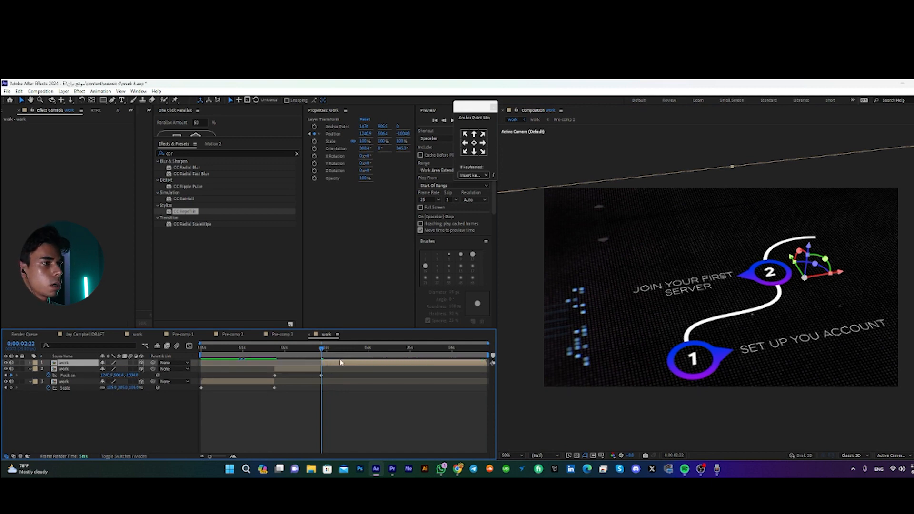
pyautogui.press('space')
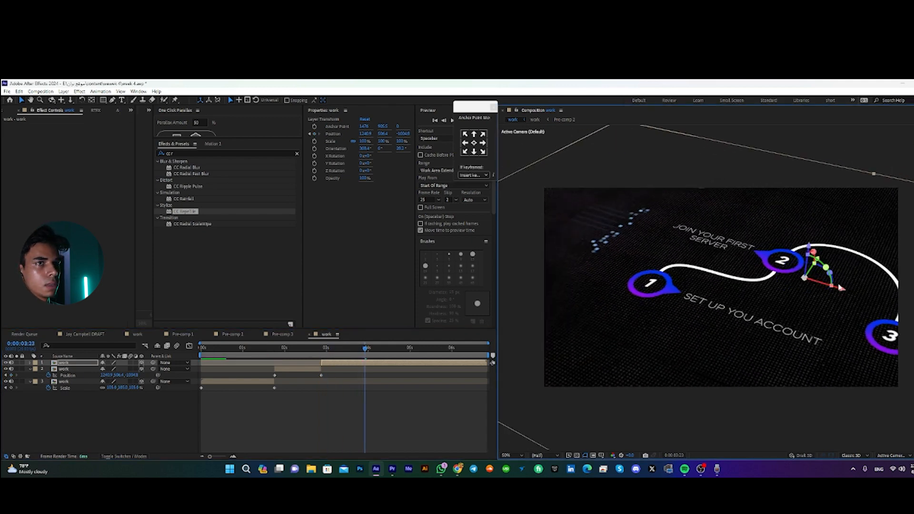
pyautogui.moveTo(842, 291); pyautogui.dragTo(772, 283)
pyautogui.moveTo(757, 249); pyautogui.dragTo(758, 259)
# Step: Delete the 02s and 03s Position keyframes, pull the 04s key near 03s, slide along X
pyautogui.press('u')
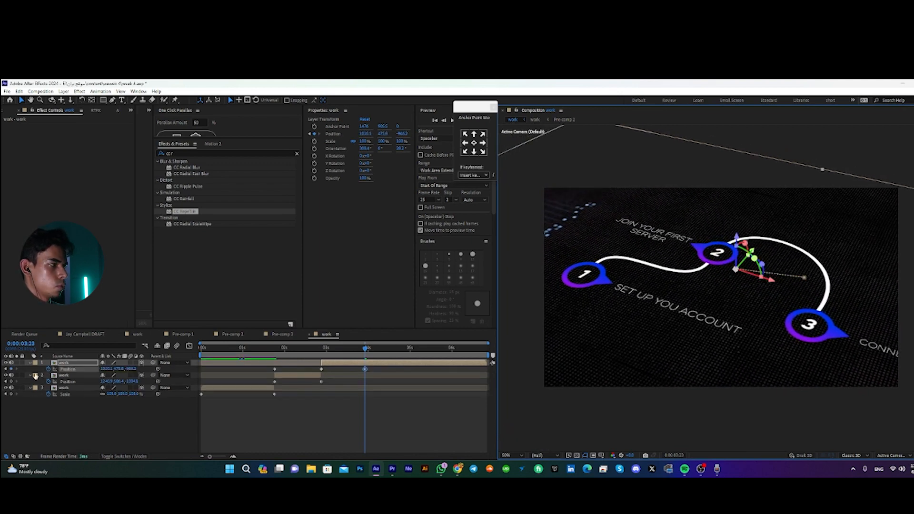
pyautogui.moveTo(332, 372); pyautogui.dragTo(270, 367)
pyautogui.press('Delete')
pyautogui.moveTo(366, 370); pyautogui.dragTo(325, 373)
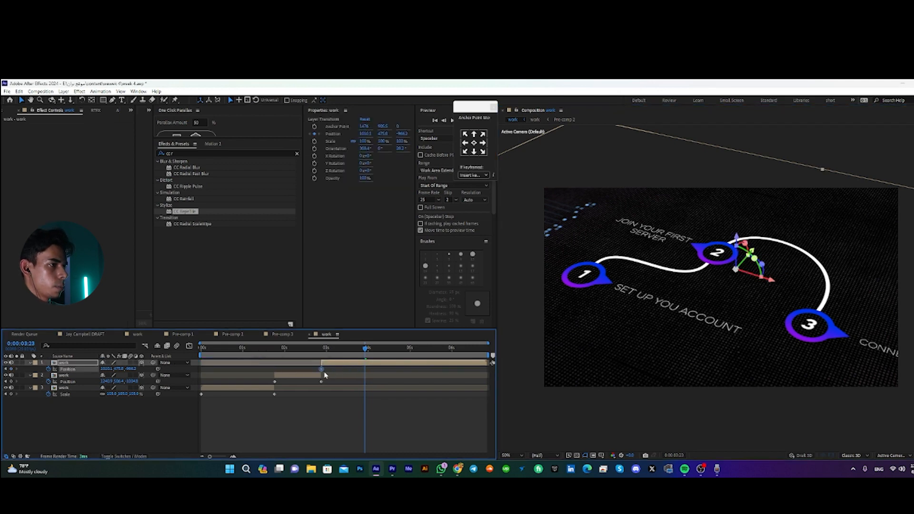
pyautogui.moveTo(773, 284); pyautogui.dragTo(631, 265)
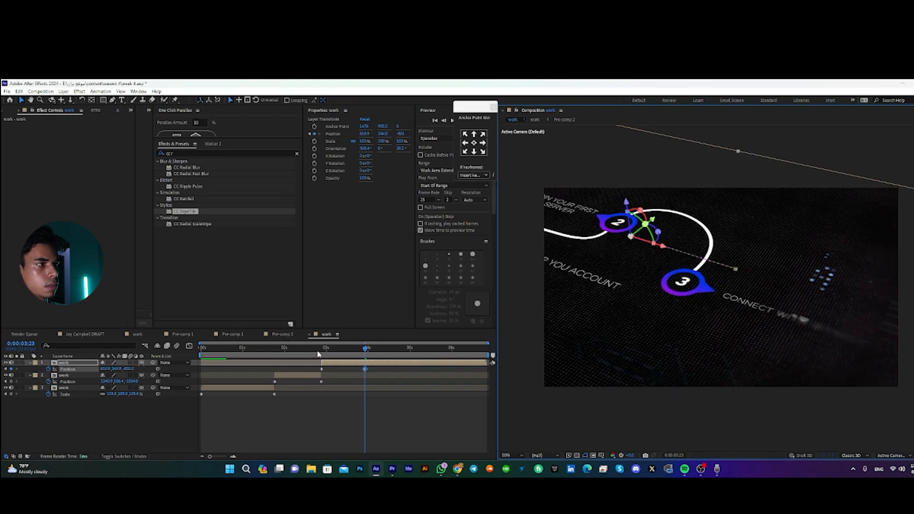
# Step: Move the last Position keyframe to about 5.5 seconds and preview the slide
pyautogui.click(362, 377)
pyautogui.press('space')
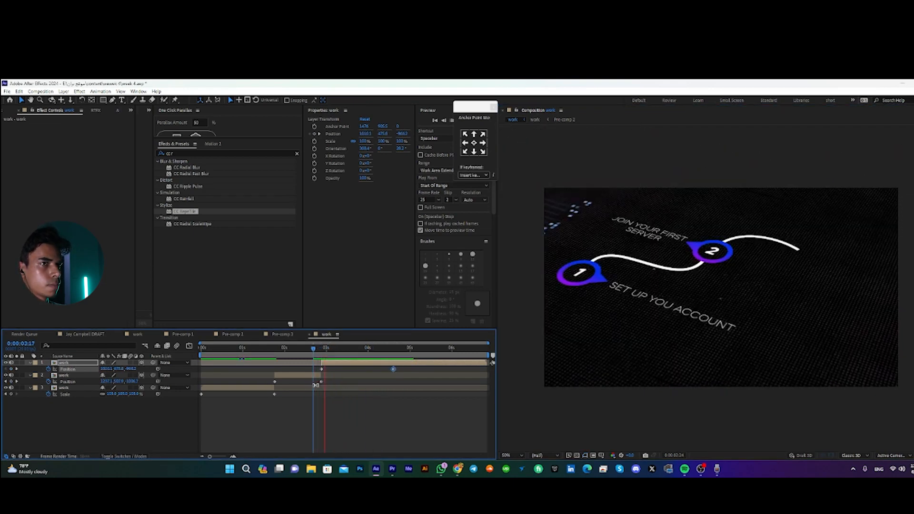
pyautogui.press('space')
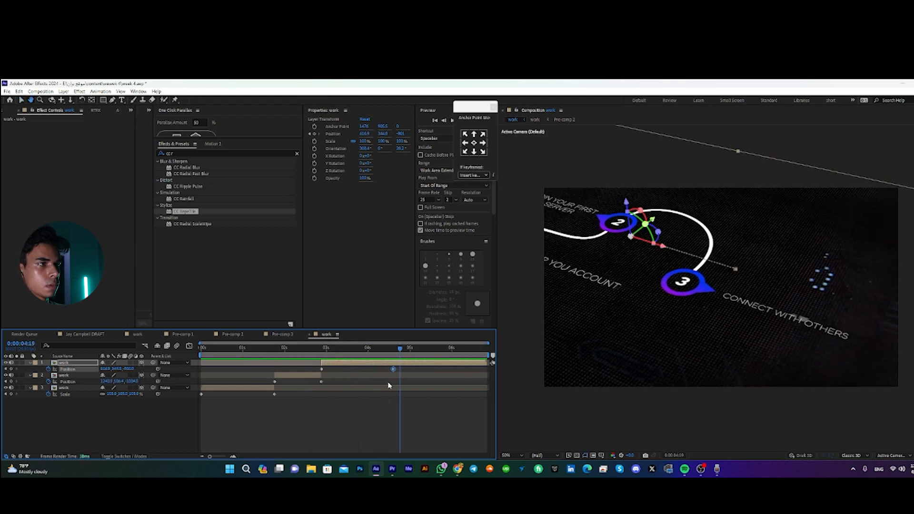
pyautogui.moveTo(394, 371); pyautogui.dragTo(429, 372)
pyautogui.moveTo(399, 349); pyautogui.dragTo(315, 372)
pyautogui.press('space')
pyautogui.press('space')
pyautogui.press('space')
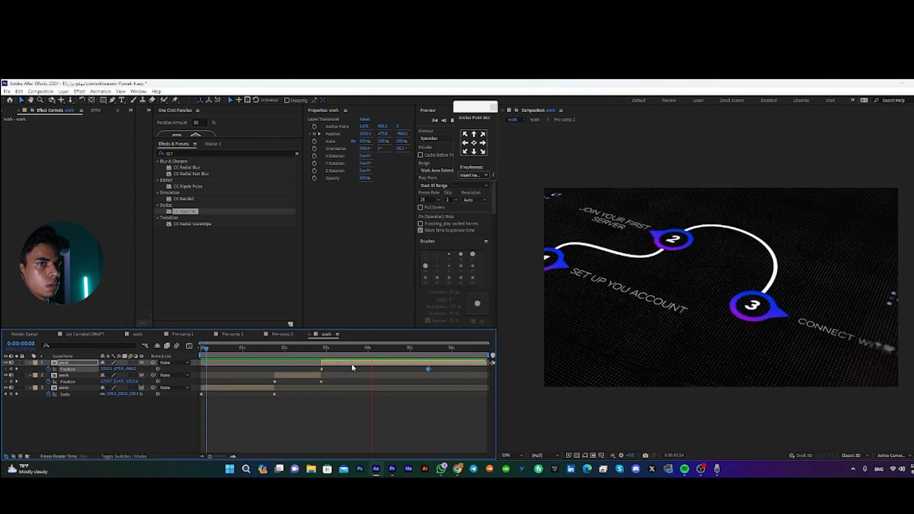
pyautogui.press('space')
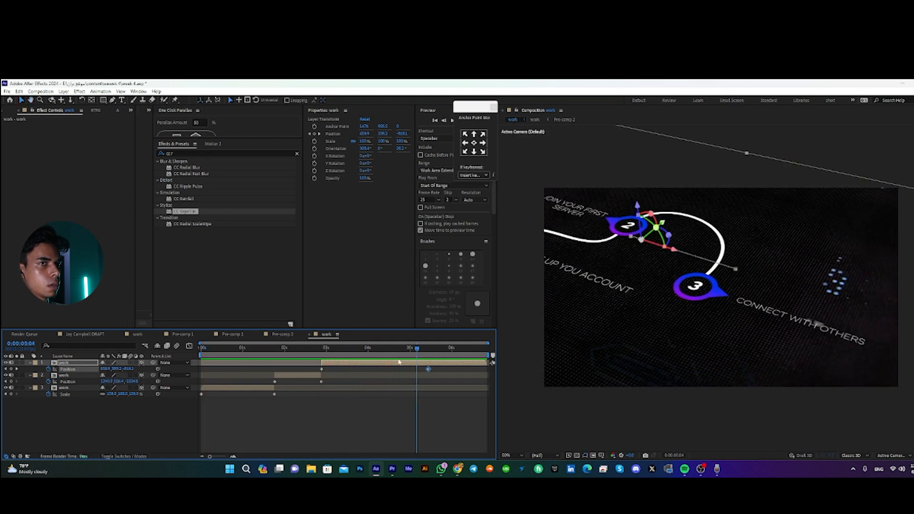
pyautogui.click(283, 348)
pyautogui.press('space')
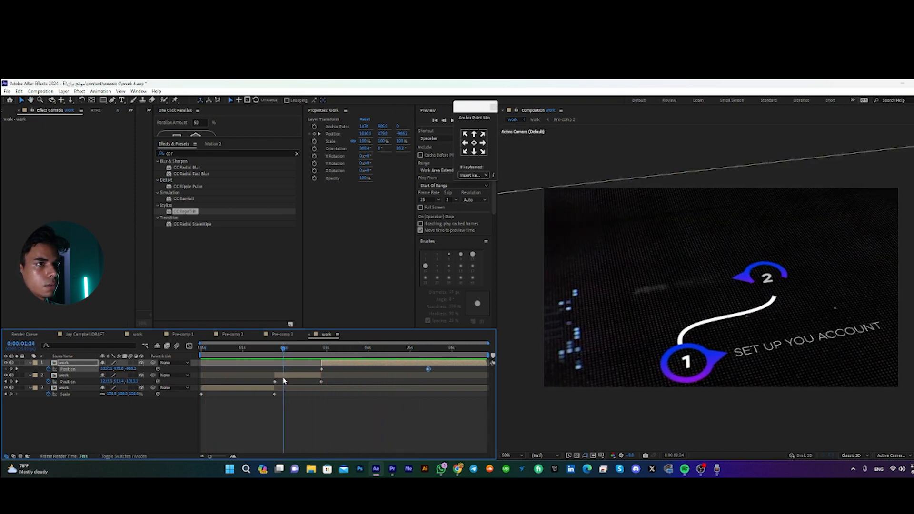
pyautogui.press('space')
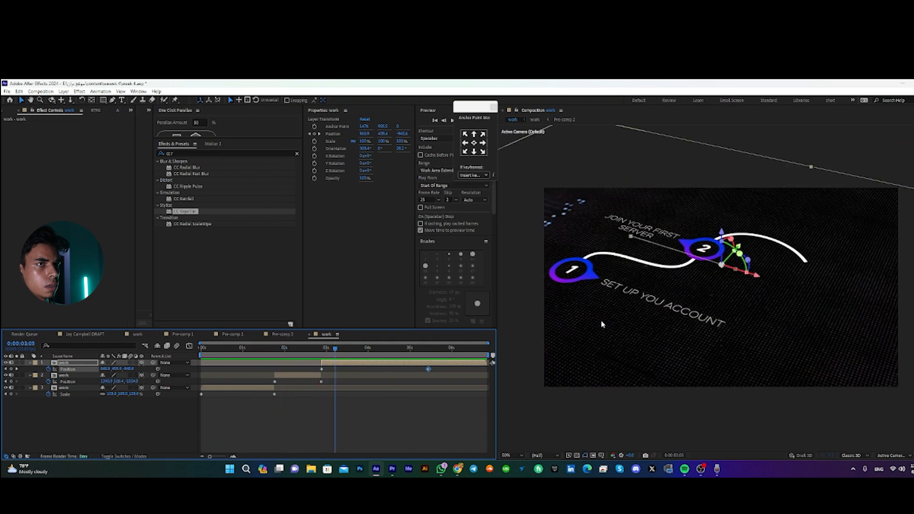
pyautogui.click(387, 406)
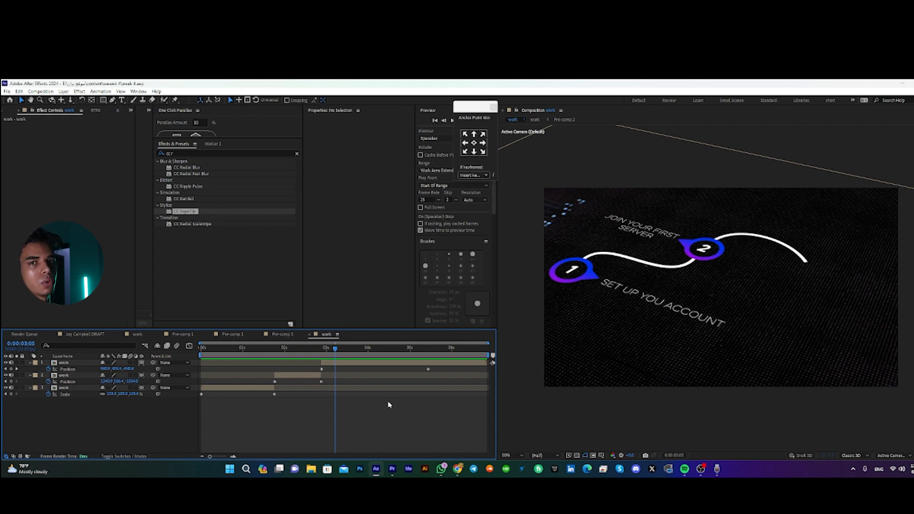
# Step: Apply Glow to the top work layer and increase its Glow Radius
pyautogui.click(370, 366)
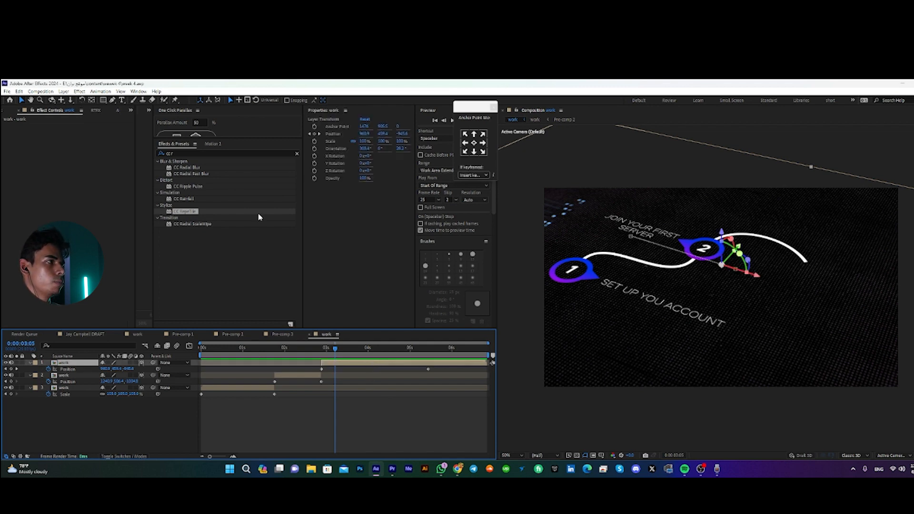
pyautogui.click(192, 153)
pyautogui.write('glo')
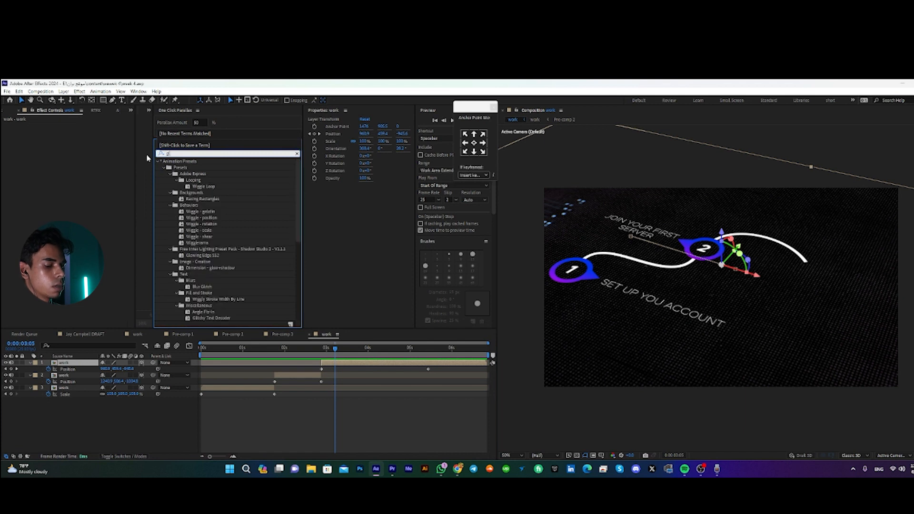
pyautogui.doubleClick(187, 231)
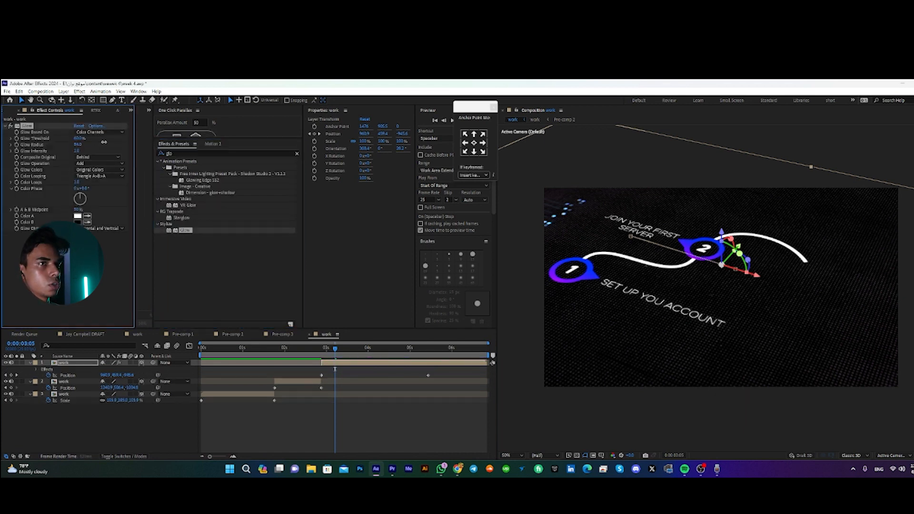
pyautogui.moveTo(103, 142); pyautogui.dragTo(107, 142)
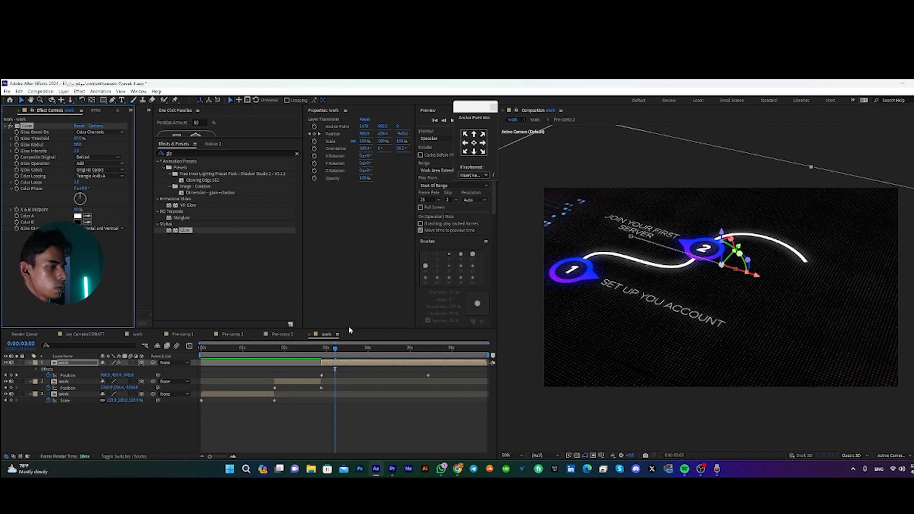
# Step: Paste the Glow onto work layers 2 and 3 and preview from the start
pyautogui.click(70, 381)
pyautogui.keyDown('shift'); pyautogui.click(68, 394); pyautogui.keyUp('shift')
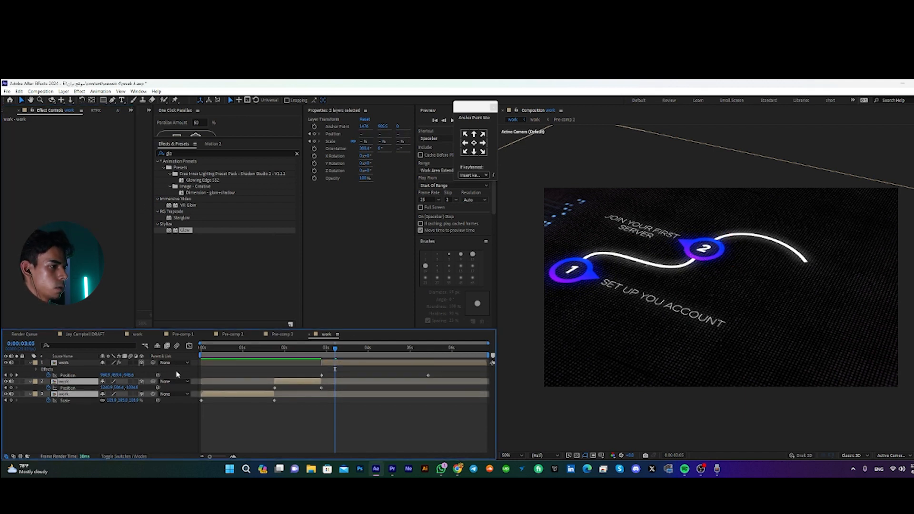
pyautogui.hotkey('ctrl', 'v')
pyautogui.moveTo(321, 351); pyautogui.dragTo(201, 350)
pyautogui.press('space')
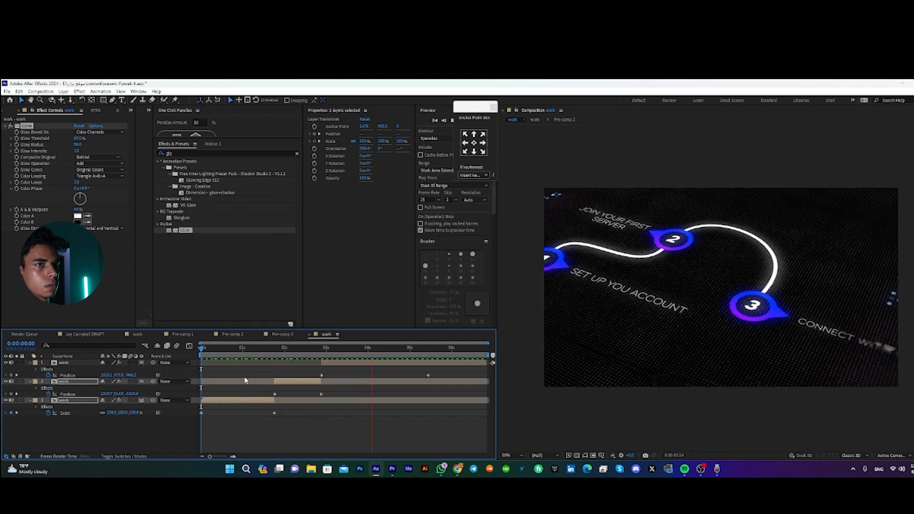
pyautogui.press('space')
# Step: Add a Position keyframe at 4:04, move it back to about 3:00, and preview
pyautogui.moveTo(413, 362); pyautogui.dragTo(309, 381)
pyautogui.click(11, 376)
pyautogui.moveTo(375, 375); pyautogui.dragTo(324, 376)
pyautogui.press('j')
pyautogui.press('space')
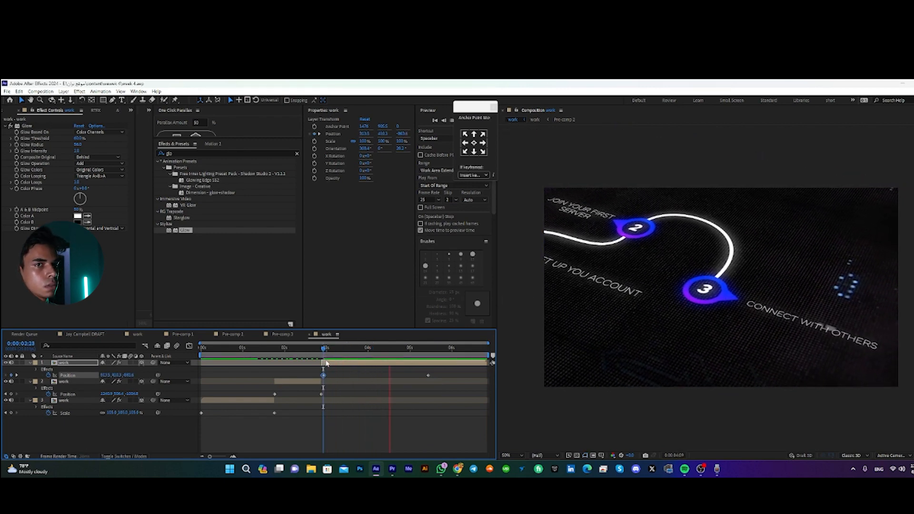
pyautogui.press('space')
# Step: Split the top work layer at 0:00:04:24
pyautogui.moveTo(434, 373); pyautogui.dragTo(408, 376)
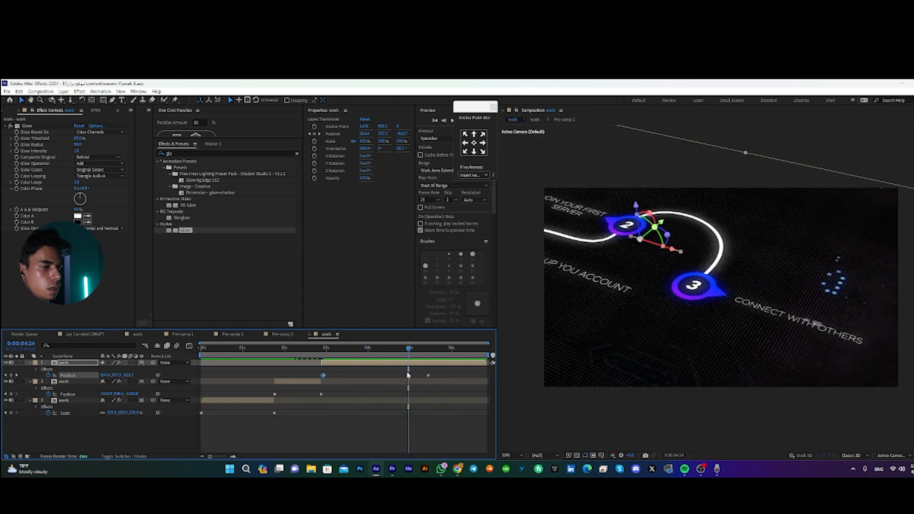
pyautogui.hotkey('ctrl', 'shift', 'd')
pyautogui.click(427, 383)
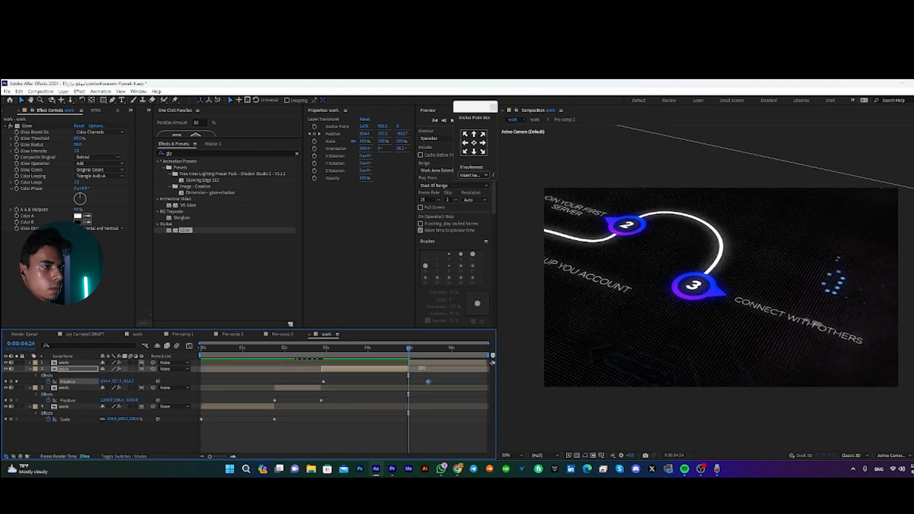
# Step: Clear the copied Position keyframes from the new 4:24 layer and angle it toward a frontal view
pyautogui.click(423, 364)
pyautogui.press('p')
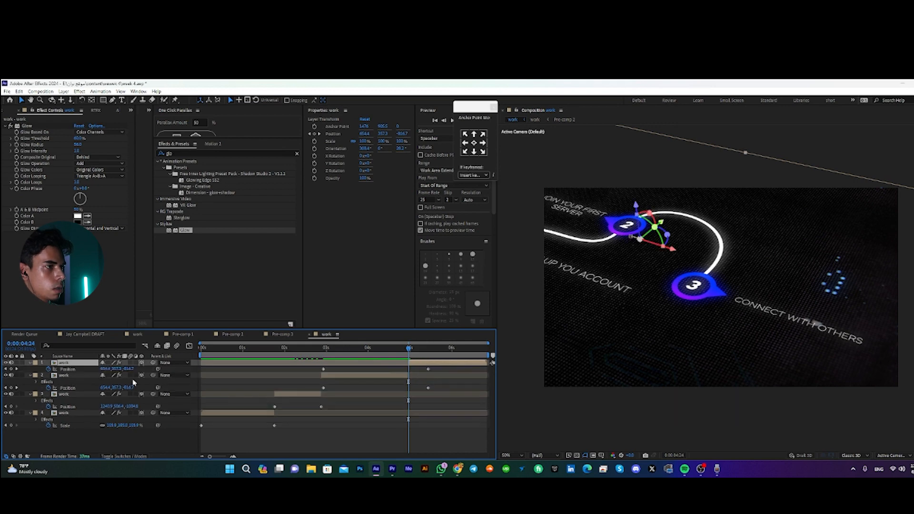
pyautogui.click(48, 369)
pyautogui.moveTo(666, 234); pyautogui.dragTo(646, 239)
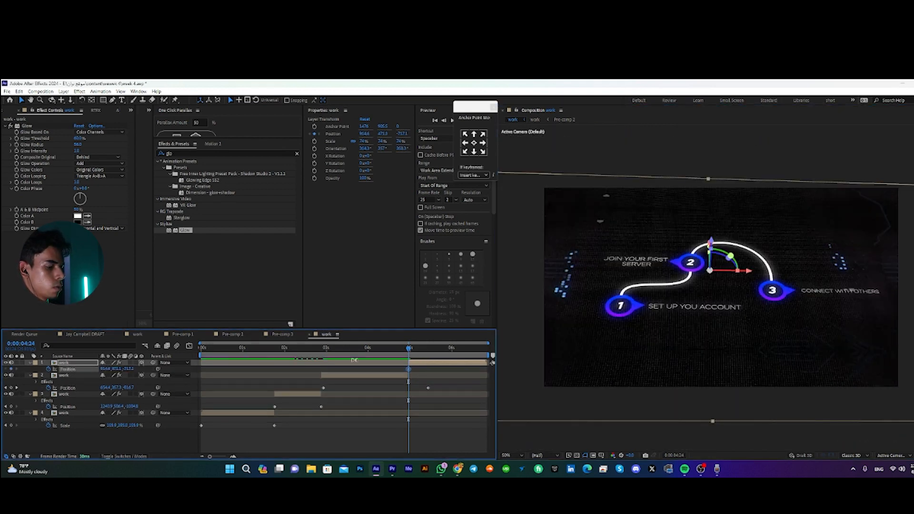
# Step: Keyframe Orientation and Rotation at 4:24, then tilt the layer to face the camera at 5:24
pyautogui.hotkey('shift', 'r')
pyautogui.moveTo(48, 376); pyautogui.dragTo(48, 394)
pyautogui.moveTo(418, 348); pyautogui.dragTo(450, 348)
pyautogui.moveTo(710, 243); pyautogui.dragTo(710, 279)
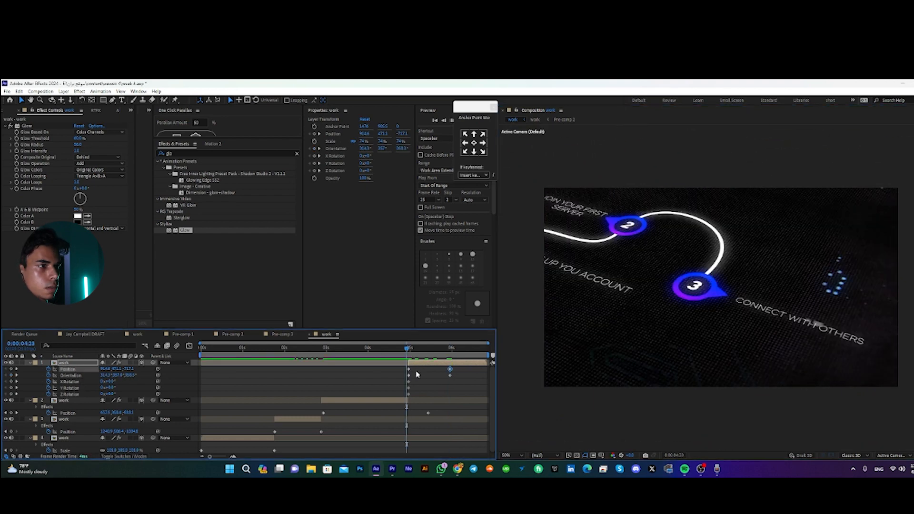
pyautogui.press('space')
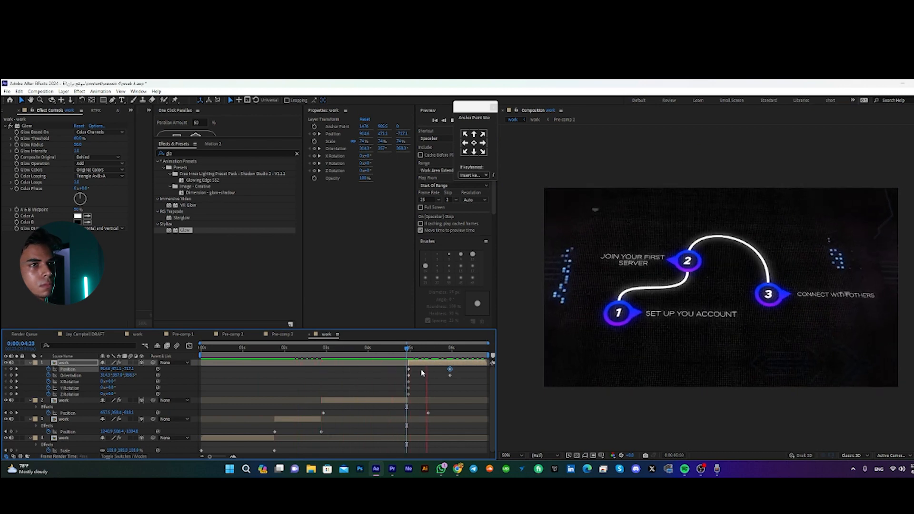
pyautogui.press('space')
# Step: Check frames around 4:21–5:05 and push the Orientation keyframe later to about 6.8s
pyautogui.moveTo(449, 349); pyautogui.dragTo(454, 372)
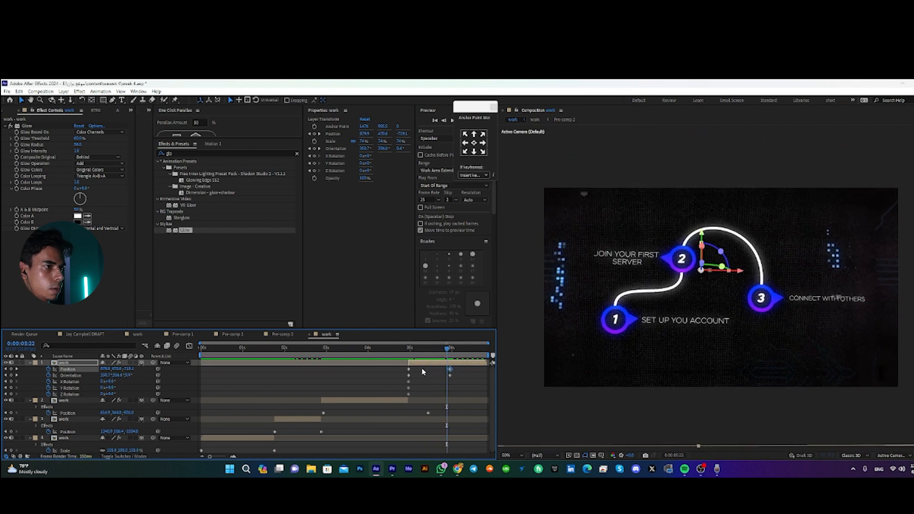
pyautogui.moveTo(422, 372); pyautogui.dragTo(404, 373)
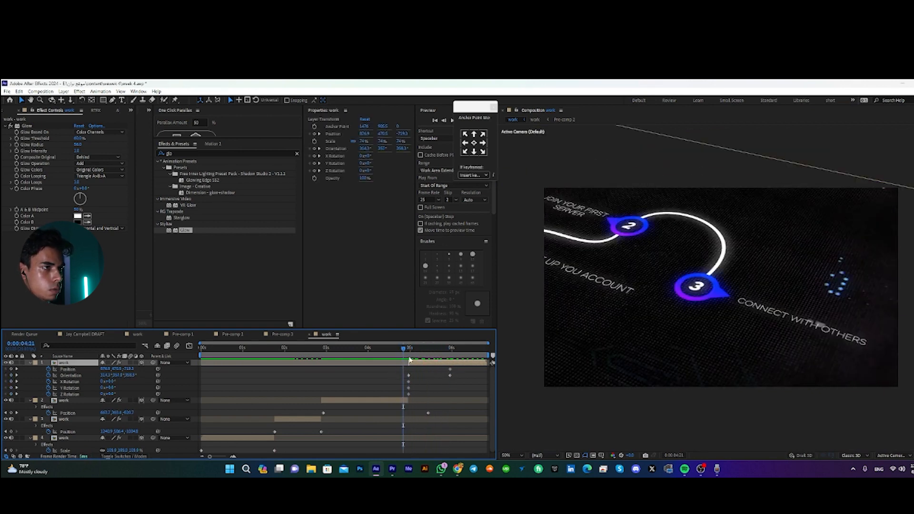
pyautogui.click(407, 349)
pyautogui.press('space')
pyautogui.moveTo(459, 368); pyautogui.dragTo(485, 380)
pyautogui.click(461, 375)
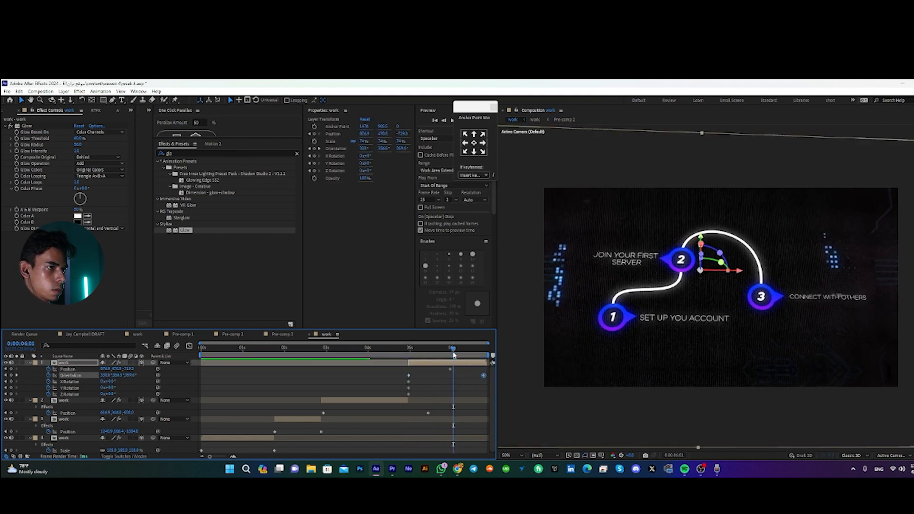
pyautogui.moveTo(453, 350); pyautogui.dragTo(414, 366)
pyautogui.press('space')
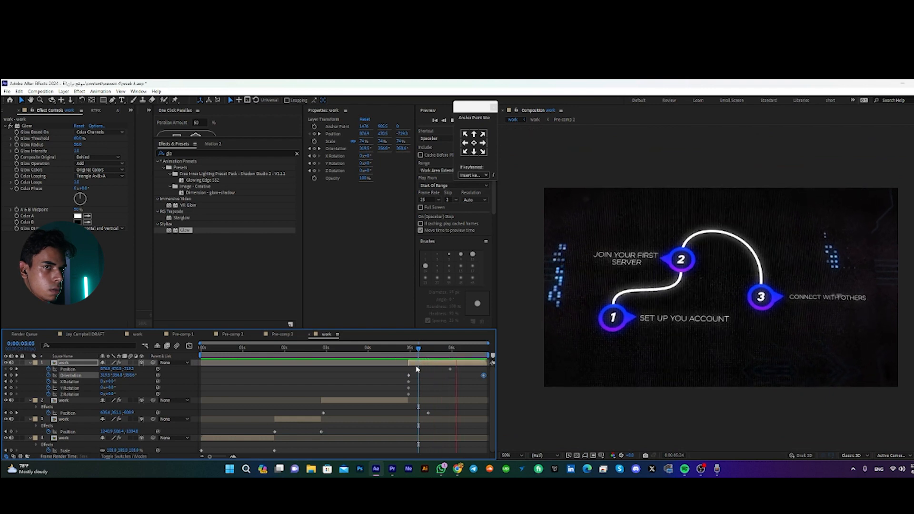